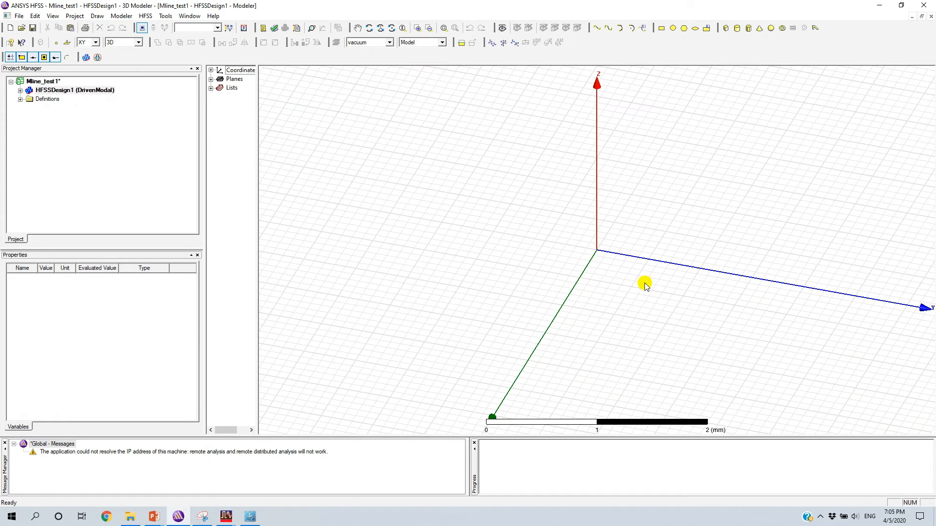
# - Draw a box on the XY plane around the origin, about 3.1 by 2.8 mm and 0.2 mm high
pyautogui.keyDown('alt'); pyautogui.moveTo(636, 285); pyautogui.dragTo(617, 273); pyautogui.keyUp('alt')
pyautogui.click(724, 31)
pyautogui.click(541, 220)
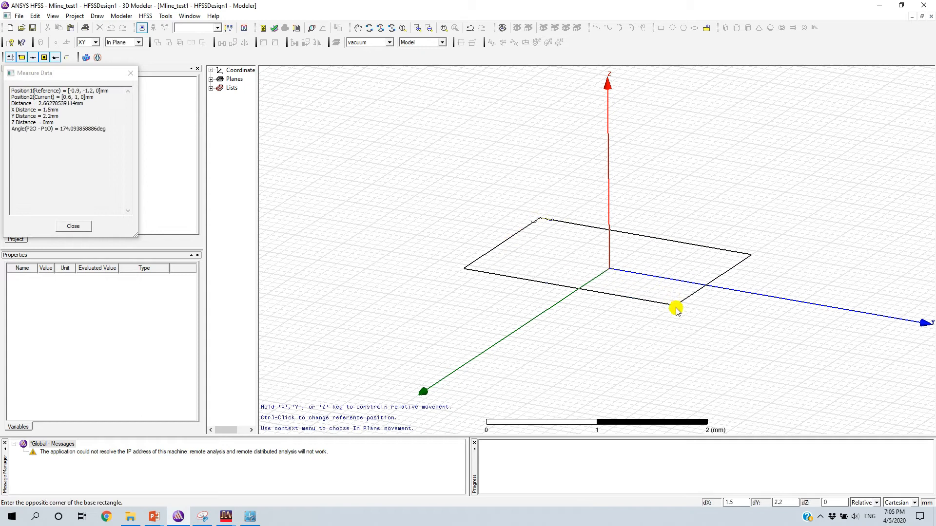
pyautogui.click(645, 371)
pyautogui.click(645, 358)
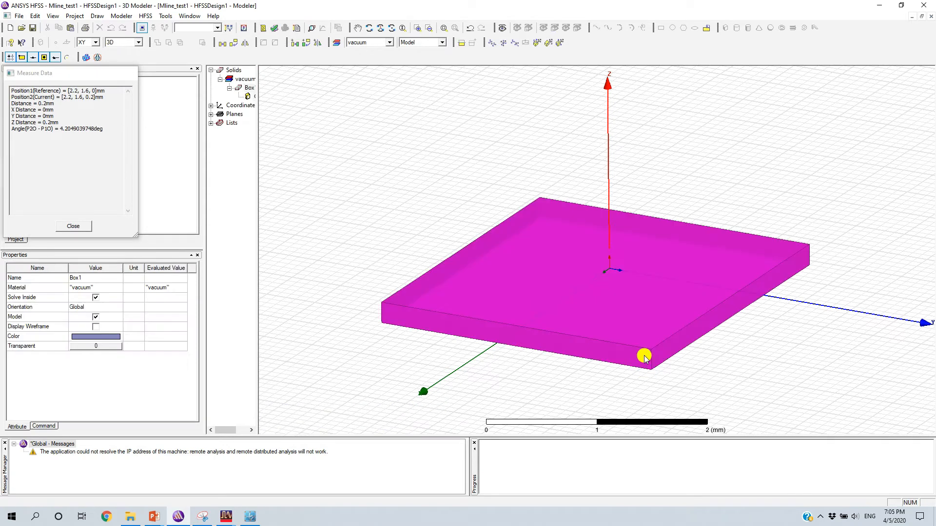
# - Rename the new box as Substrate
pyautogui.click(403, 230)
pyautogui.scroll(-1, 482, 285)
pyautogui.scroll(-3, 483, 285)
pyautogui.click(483, 284)
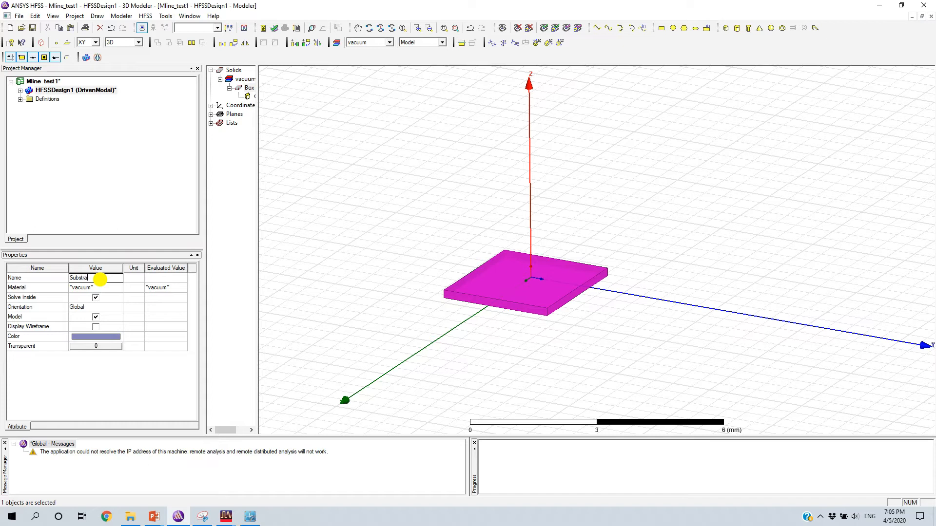
# - Find Fr4 in the material library and assign FR4_epoxy to the substrate
pyautogui.click(104, 287)
pyautogui.click(100, 287)
pyautogui.click(78, 296)
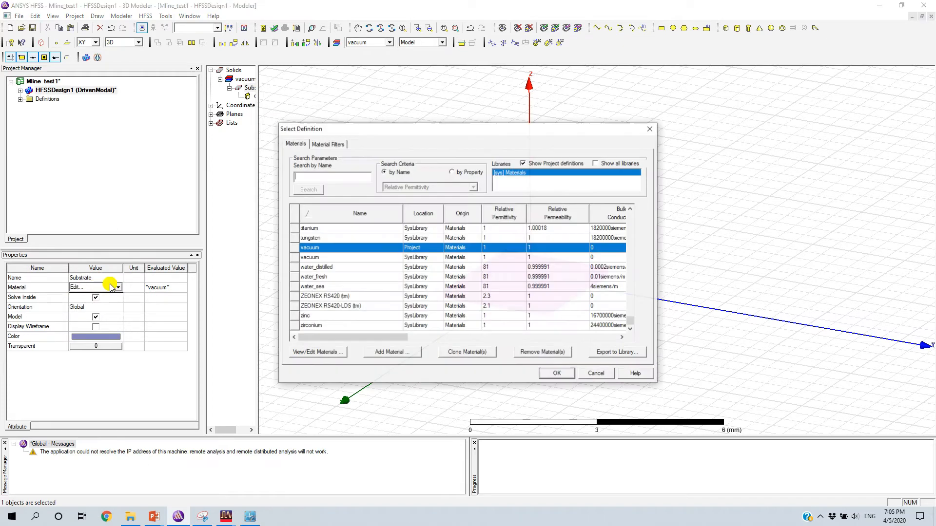
pyautogui.write('Fr4')
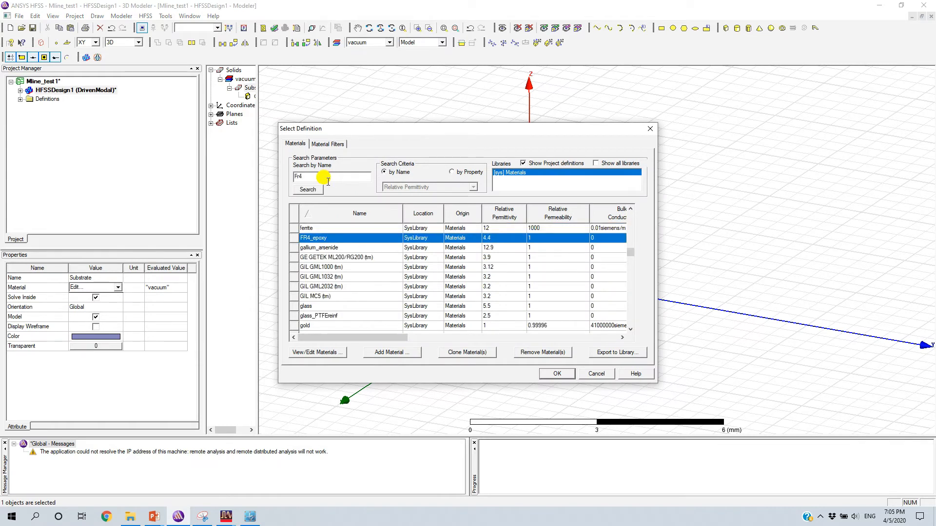
pyautogui.press('Return')
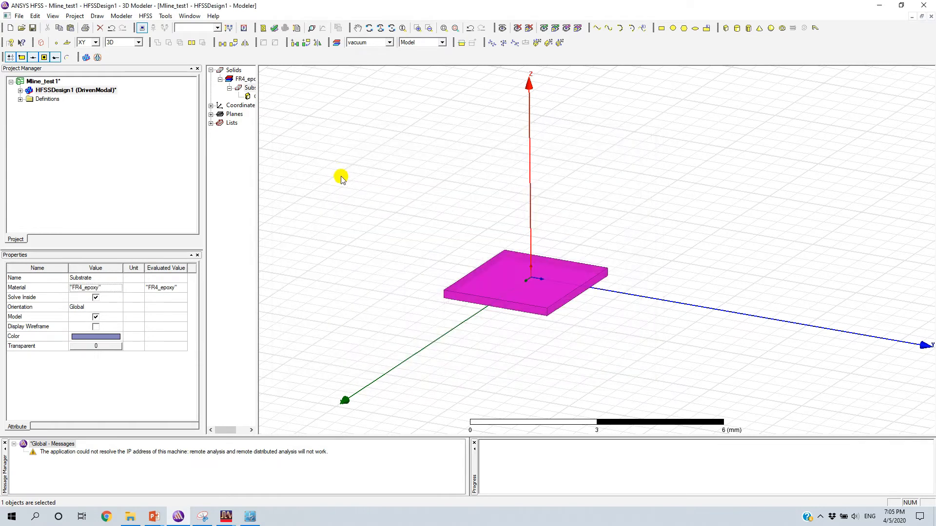
# - Set the substrate's color to dark green (0, 128, 0) and save the project
pyautogui.click(105, 337)
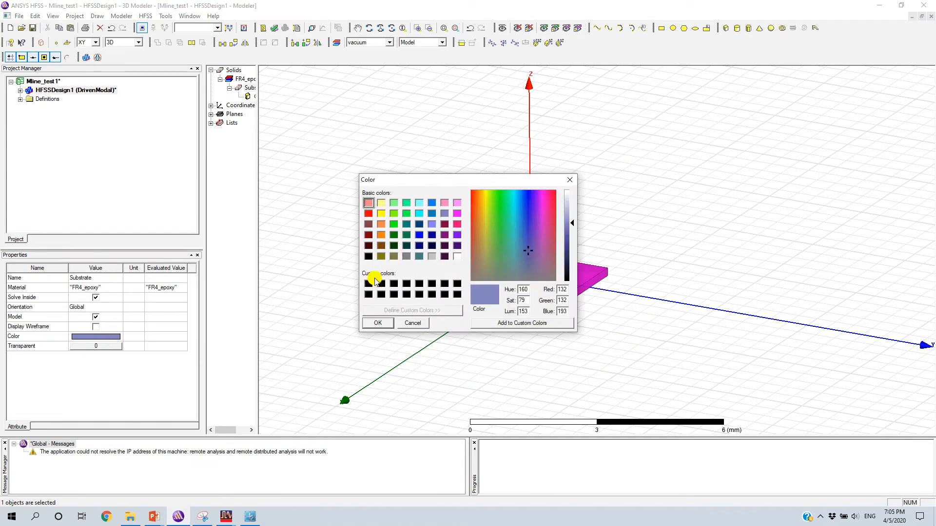
pyautogui.moveTo(432, 189); pyautogui.dragTo(248, 170)
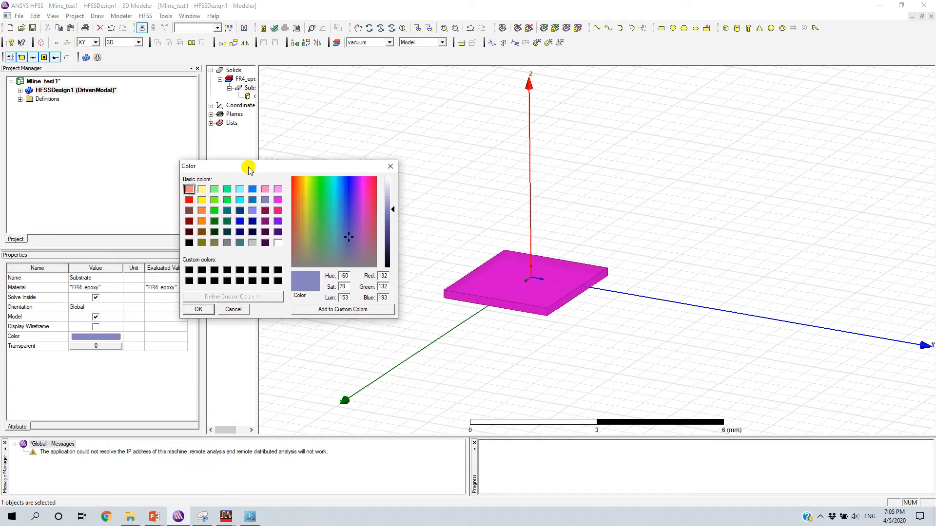
pyautogui.click(215, 222)
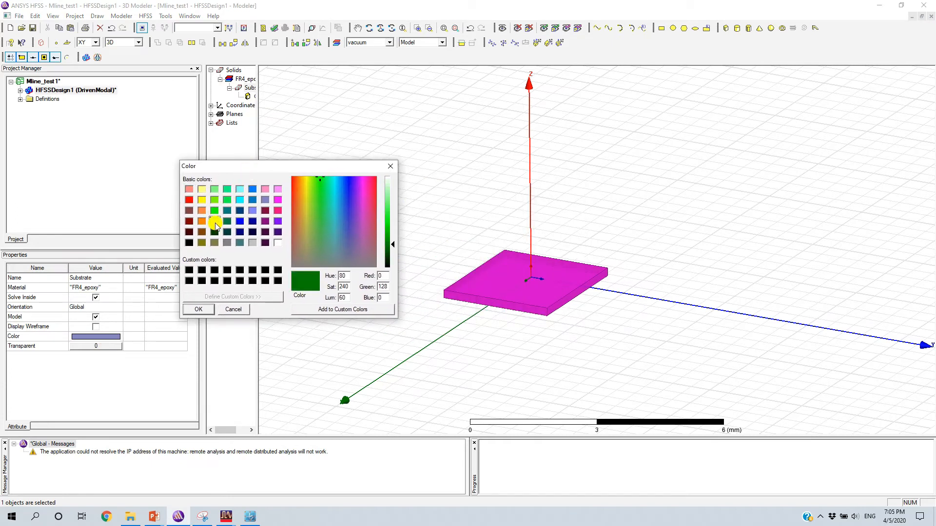
pyautogui.click(199, 311)
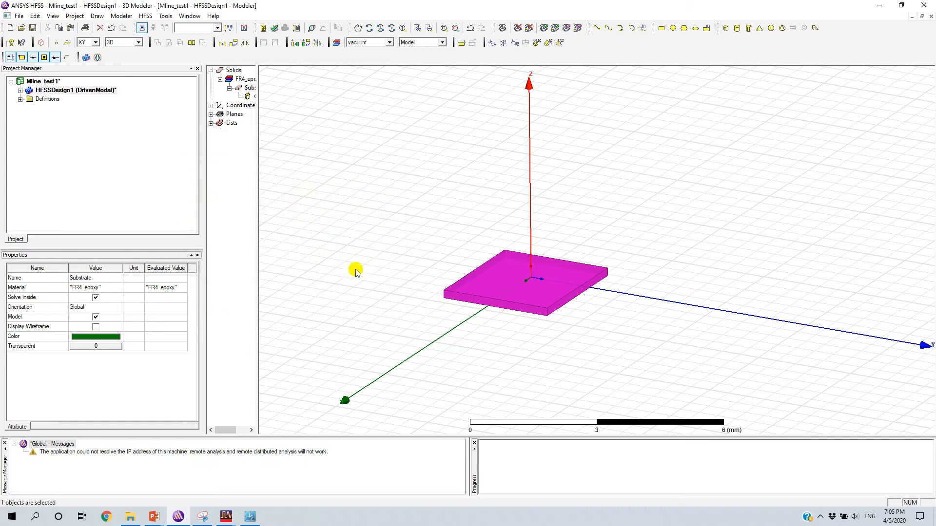
pyautogui.click(375, 256)
pyautogui.hotkey('ctrl', 's')
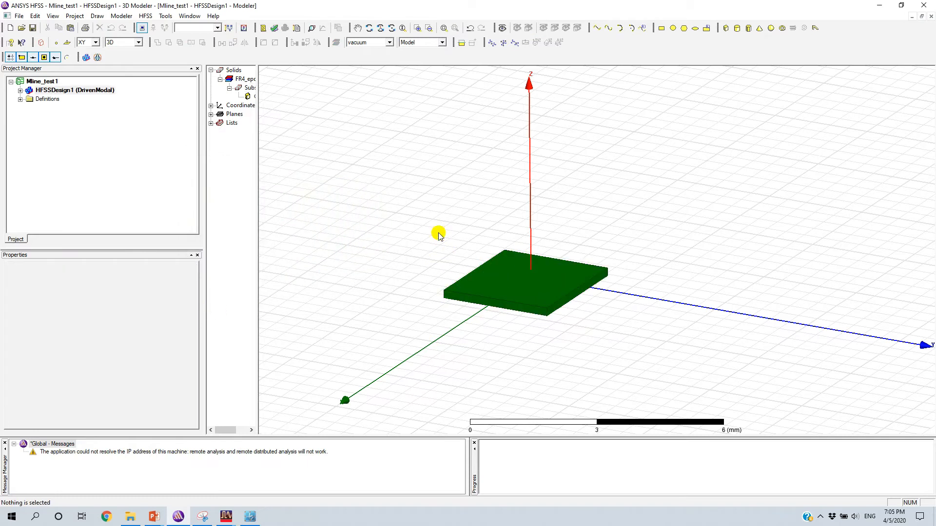
# - Switch to the PowerPoint presentation, review the microstrip line dimensions and material data, and return to HFSS
pyautogui.click(155, 514)
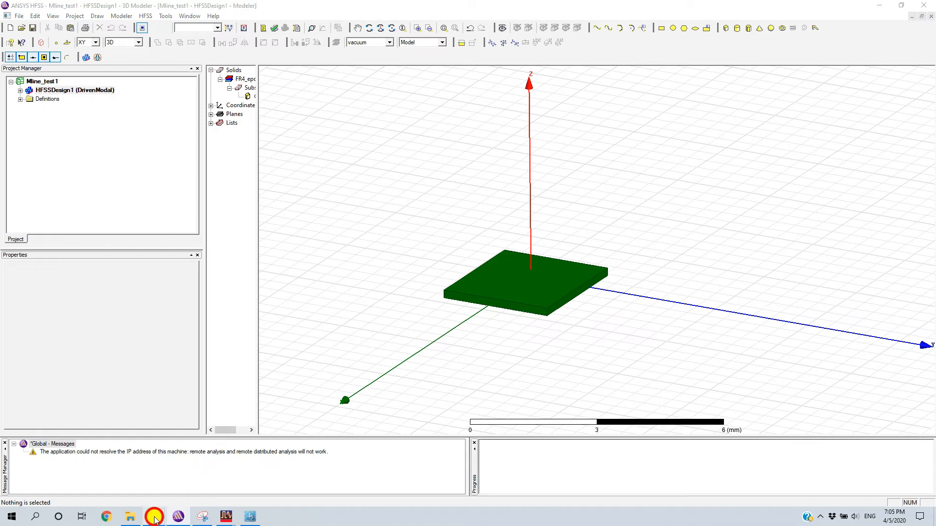
pyautogui.click(184, 475)
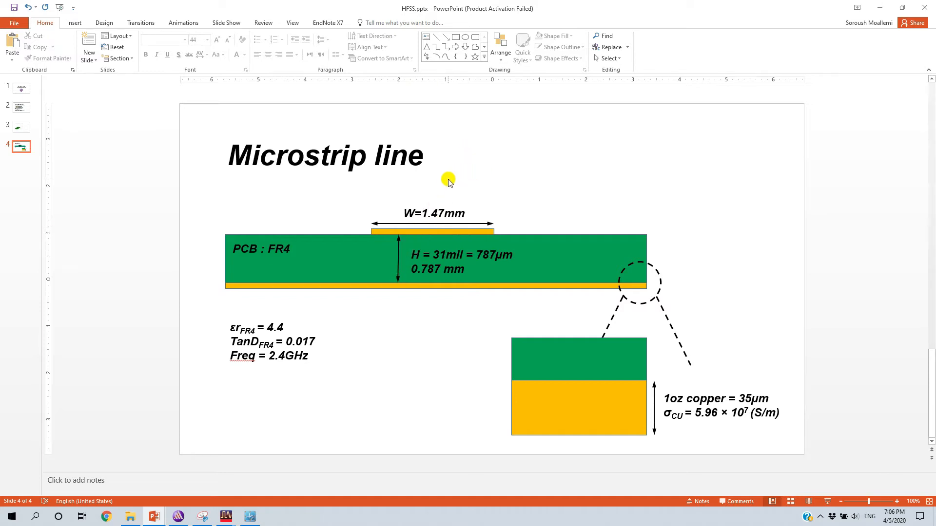
pyautogui.click(179, 517)
# - Set the substrate box's XSize to 50 mm, YSize to 20 mm and ZSize to 0.787 mm
pyautogui.click(492, 303)
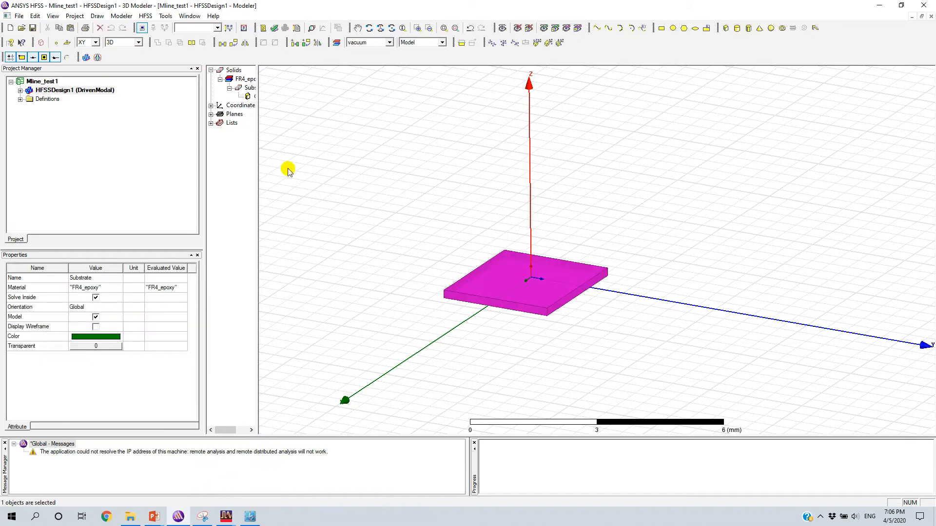
pyautogui.moveTo(259, 142); pyautogui.dragTo(329, 139)
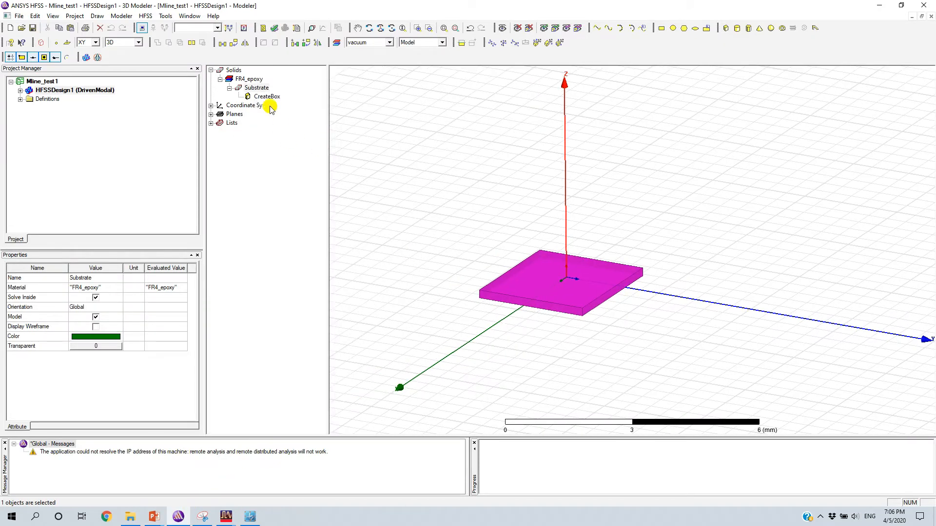
pyautogui.click(266, 97)
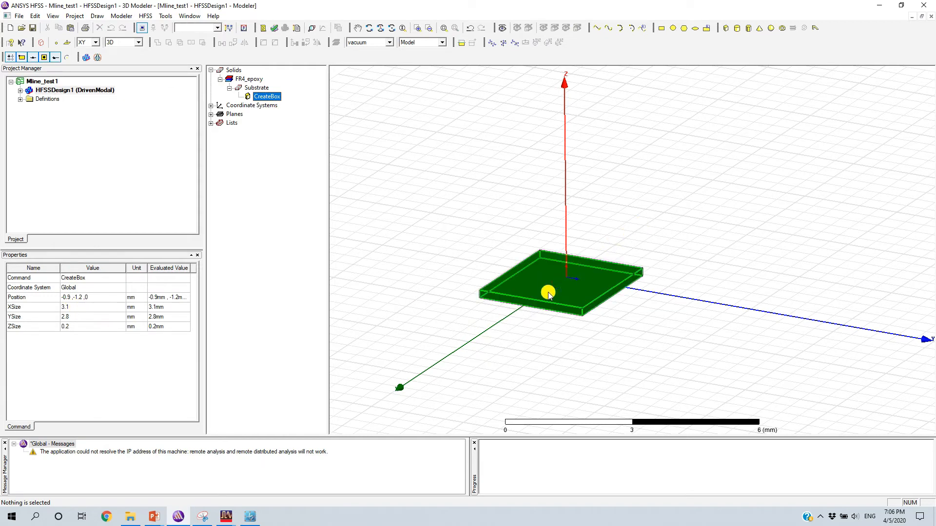
pyautogui.click(67, 307)
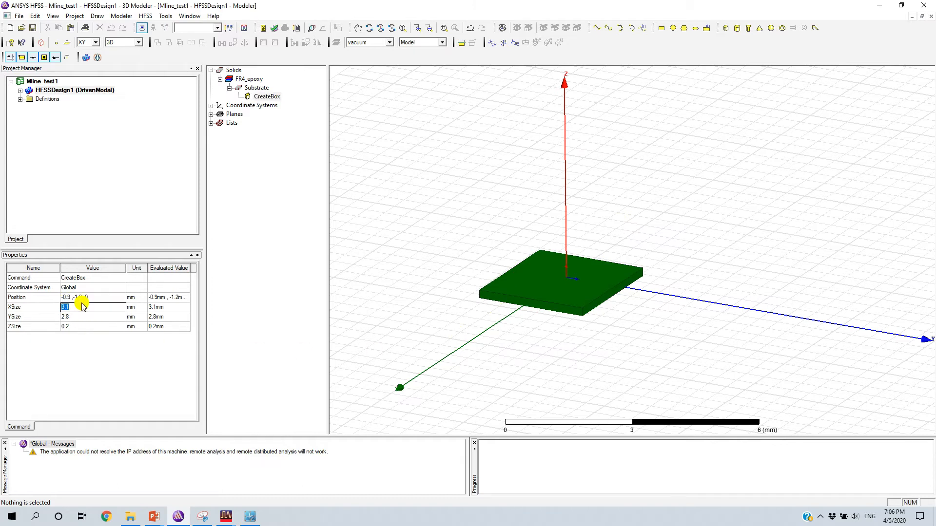
pyautogui.press('Tab')
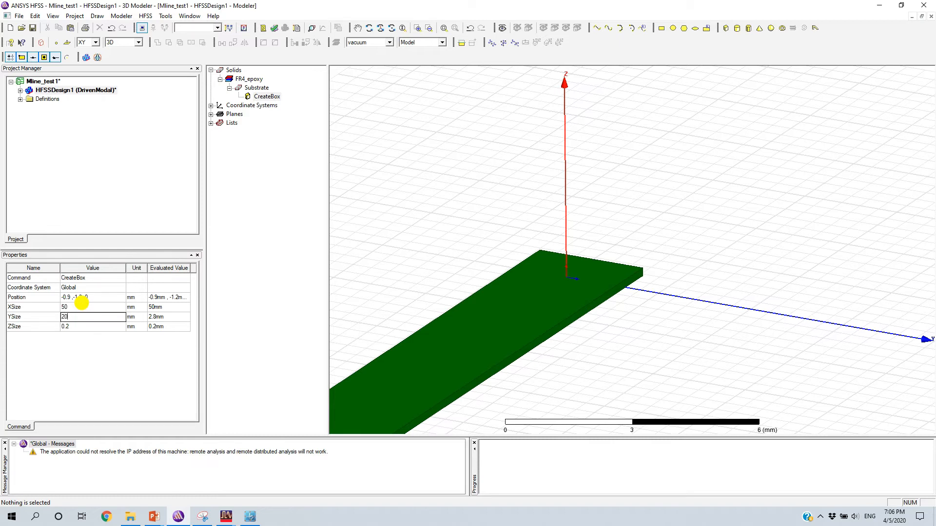
pyautogui.press('Tab')
pyautogui.press('Tab')
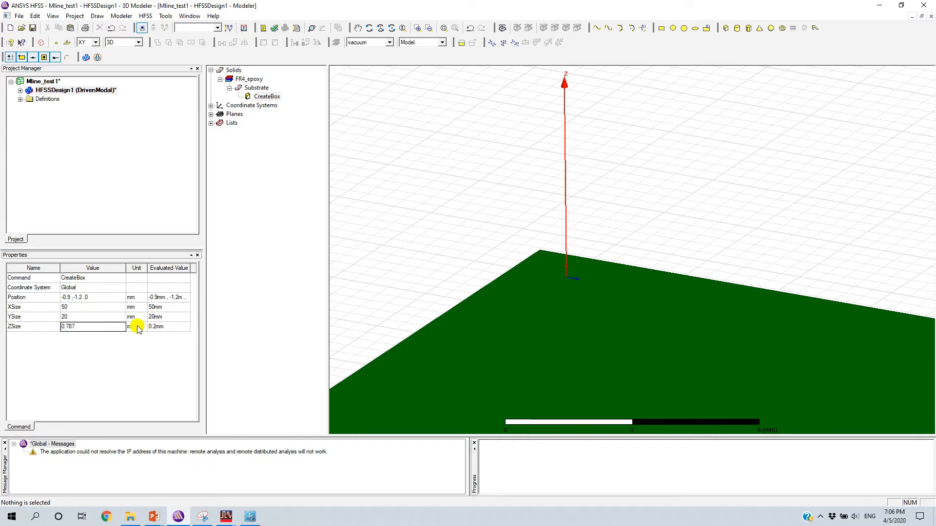
pyautogui.click(117, 350)
# - Set the substrate box's position to -25, -10, 0 mm and save the project
pyautogui.scroll(-4, 463, 322)
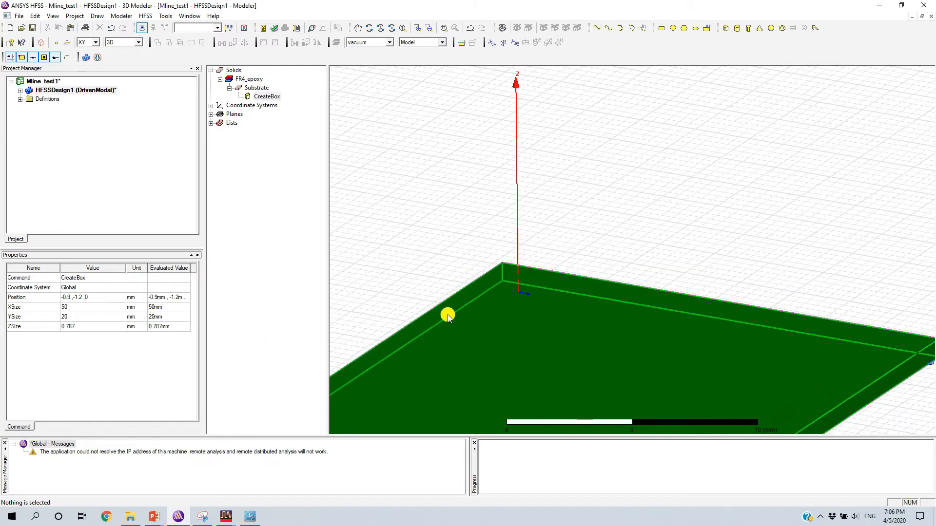
pyautogui.scroll(-7, 546, 314)
pyautogui.scroll(4, 447, 371)
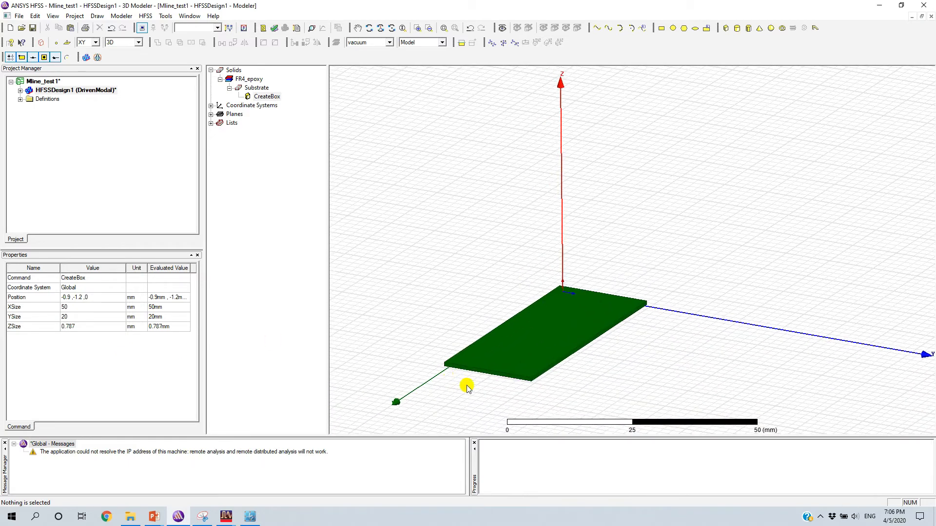
pyautogui.scroll(-2, 452, 367)
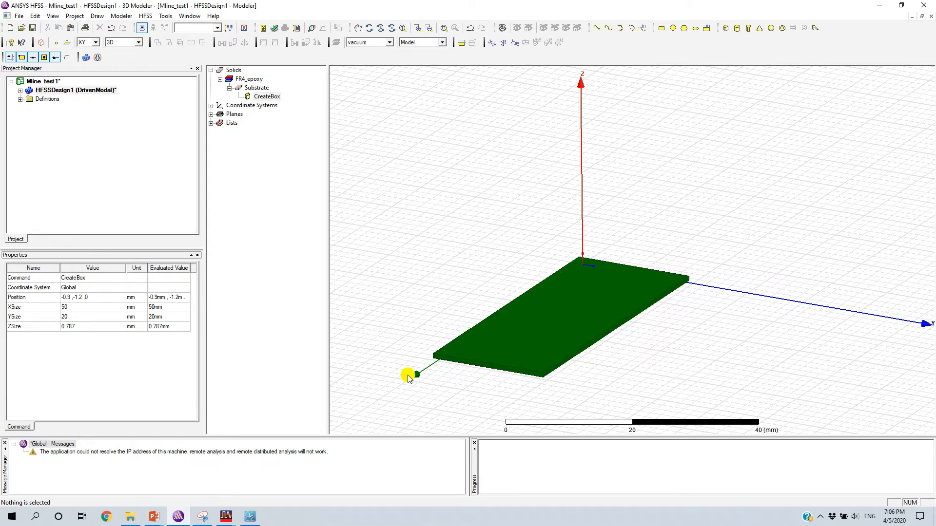
pyautogui.doubleClick(71, 297)
pyautogui.click(70, 298)
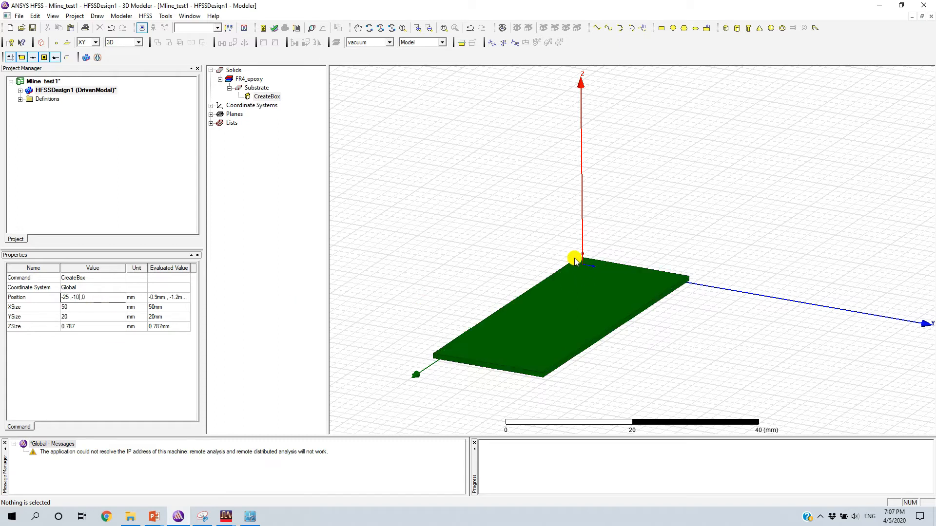
pyautogui.press('Return')
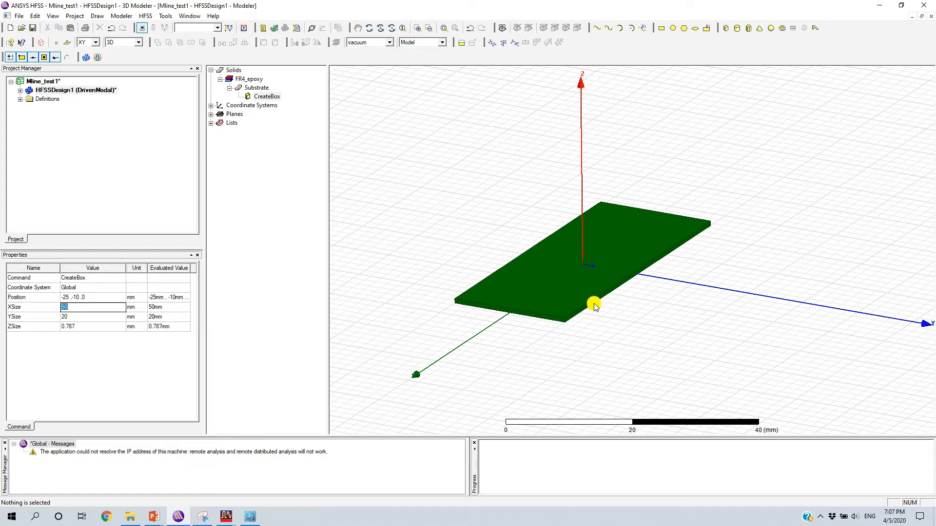
pyautogui.click(610, 332)
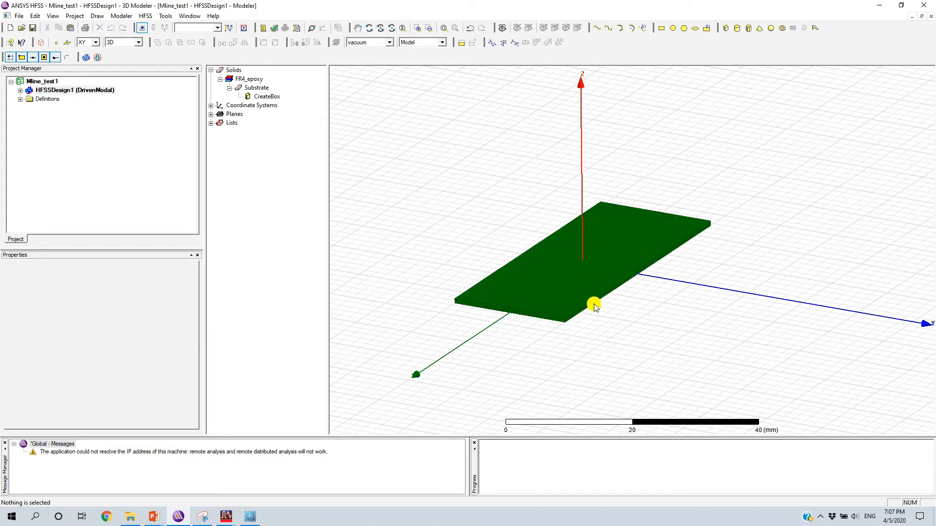
# - Examine the substrate's placement around the origin in the Top orientation, then from an angled 3D view
pyautogui.rightClick(599, 318)
pyautogui.click(589, 345)
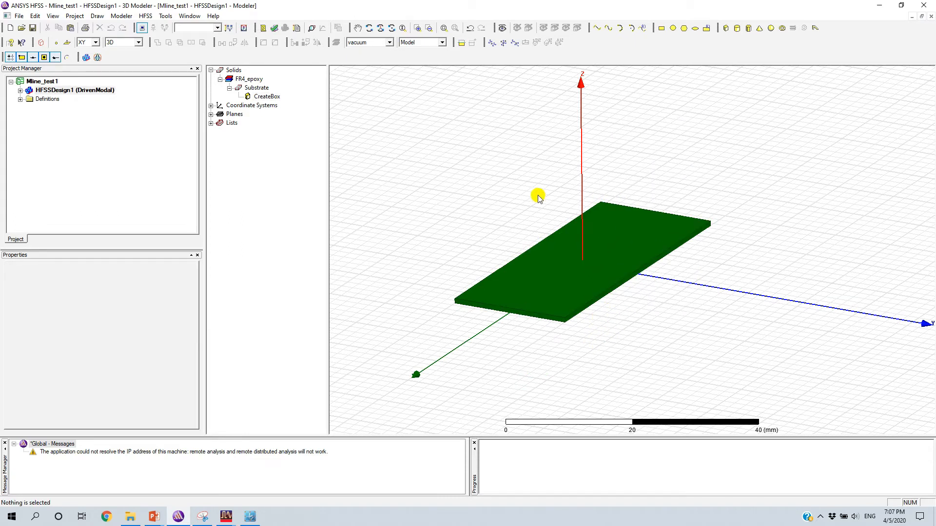
pyautogui.rightClick(628, 320)
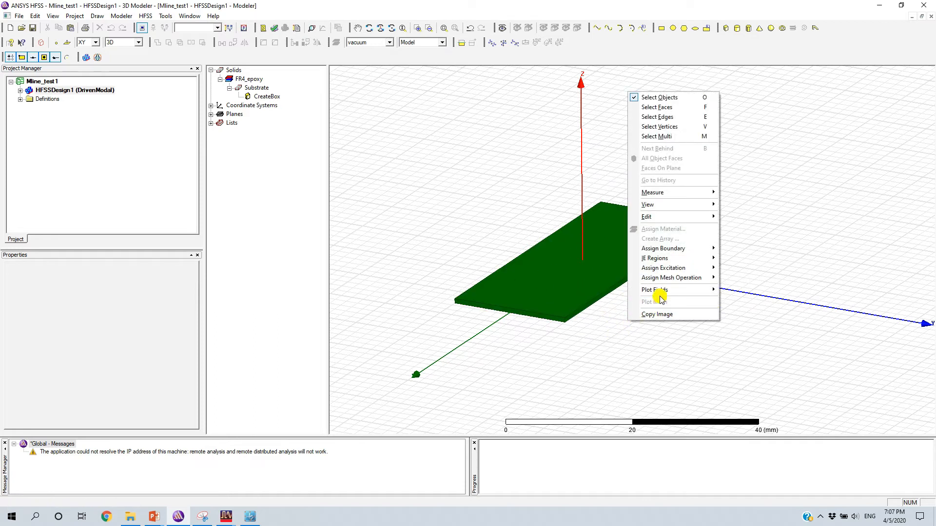
pyautogui.moveTo(656, 205)
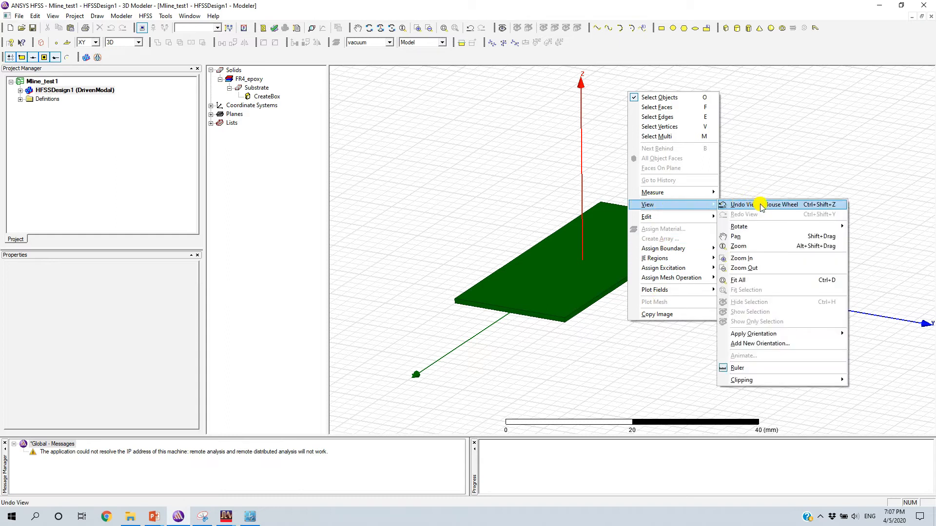
pyautogui.moveTo(770, 335)
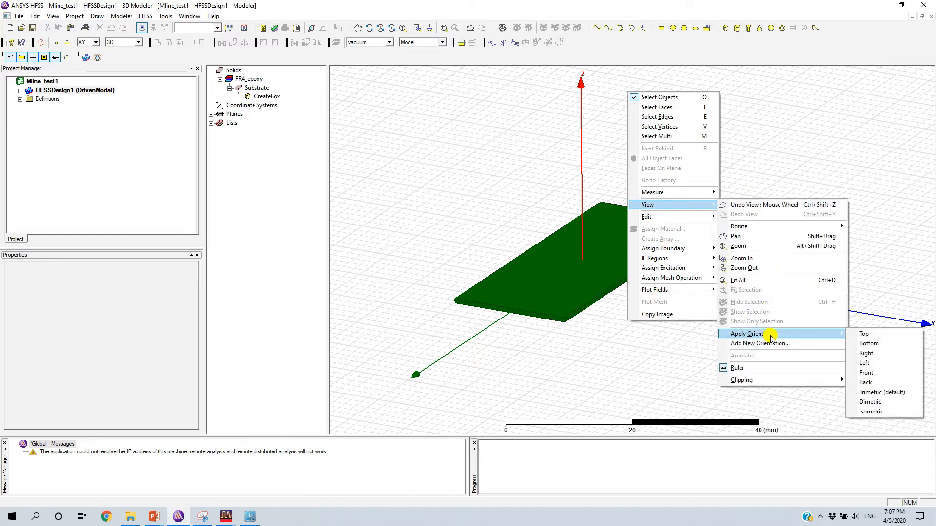
pyautogui.click(874, 334)
pyautogui.scroll(-5, 633, 259)
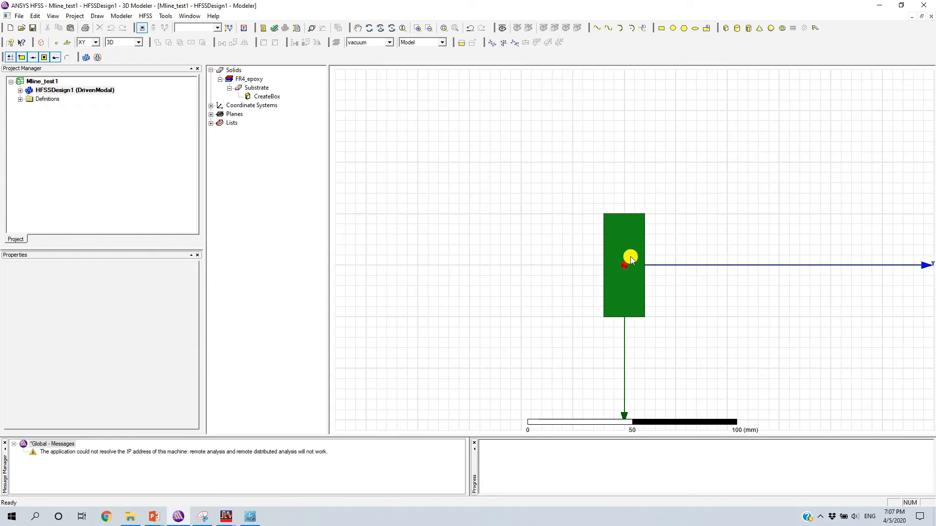
pyautogui.scroll(2, 731, 293)
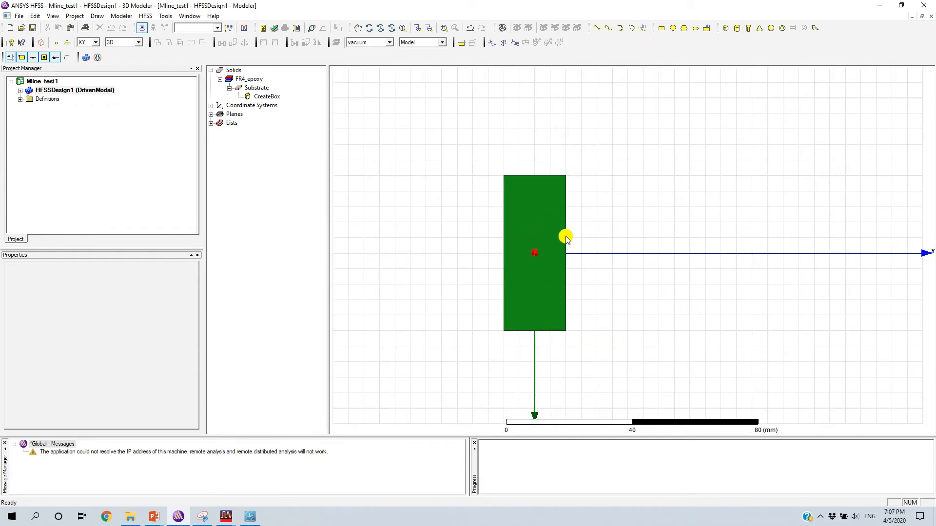
pyautogui.keyDown('alt'); pyautogui.moveTo(542, 346); pyautogui.dragTo(531, 236); pyautogui.keyUp('alt')
pyautogui.scroll(2, 531, 238)
pyautogui.scroll(1, 531, 238)
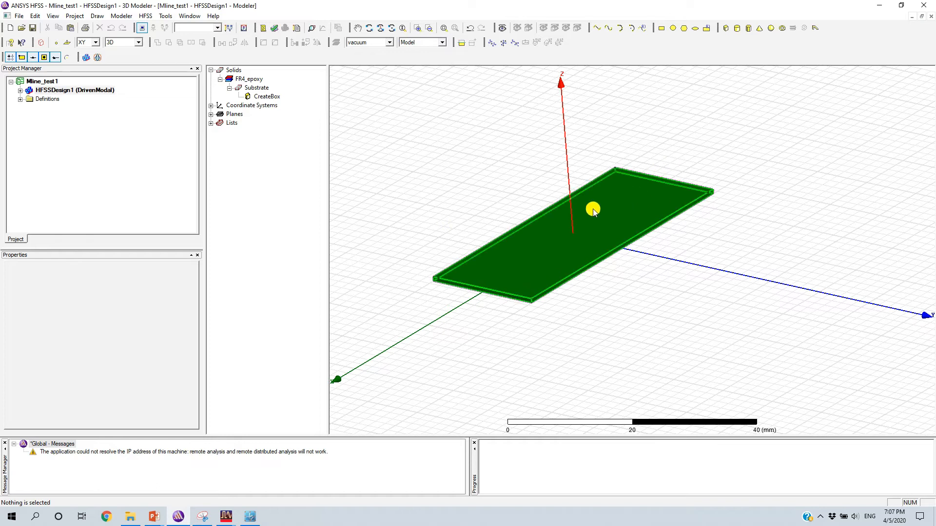
# - Section the substrate along the XZ plane to create a sheet along its centreline
pyautogui.click(494, 268)
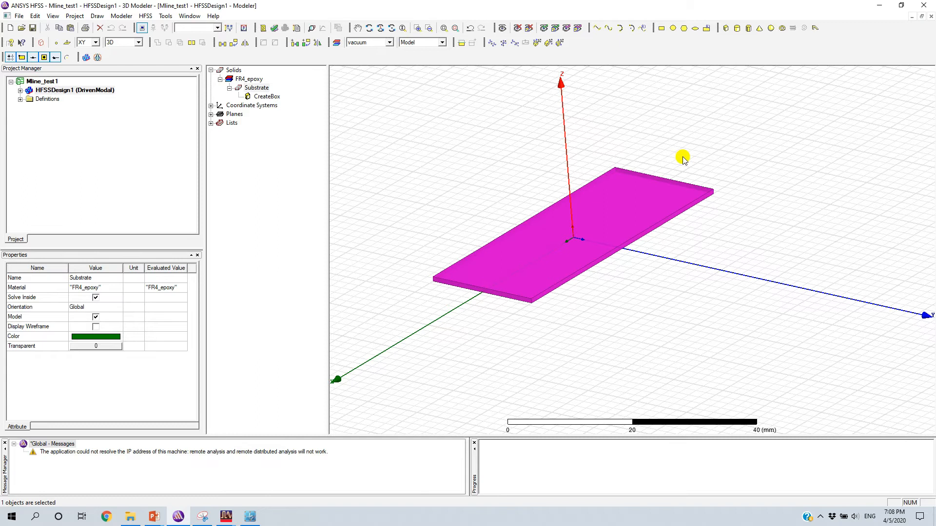
pyautogui.click(487, 327)
pyautogui.click(501, 286)
pyautogui.click(121, 15)
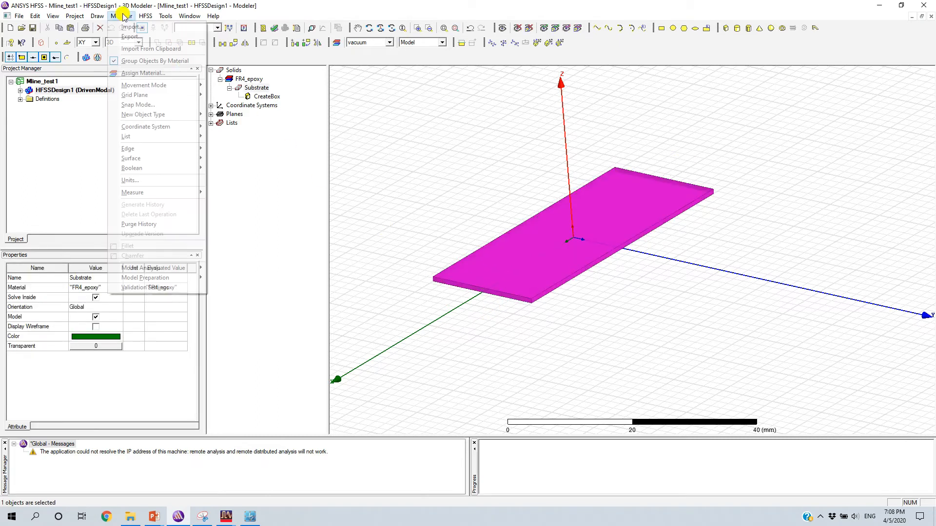
pyautogui.moveTo(148, 159)
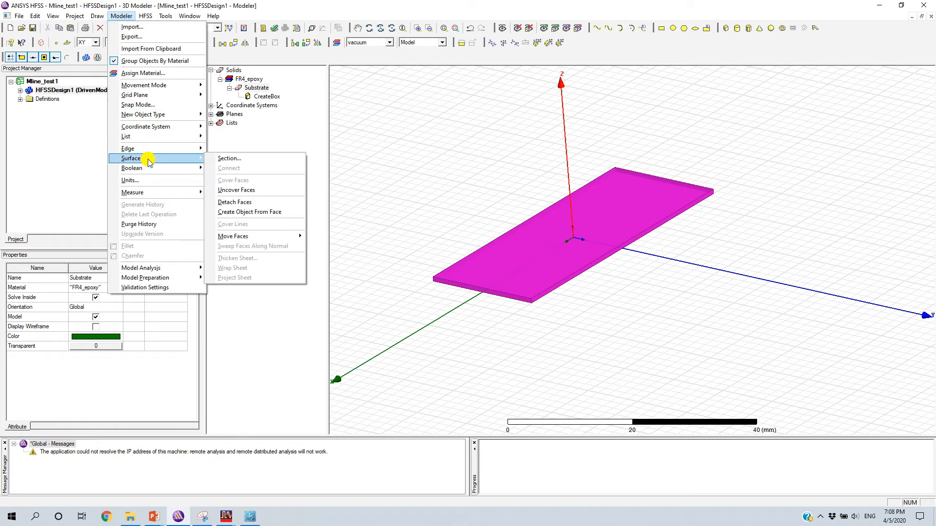
pyautogui.click(227, 158)
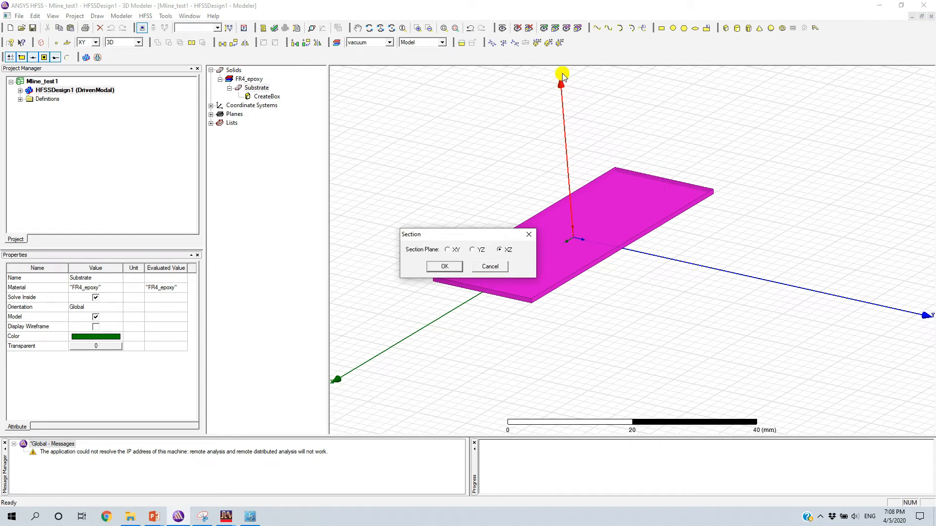
pyautogui.click(440, 267)
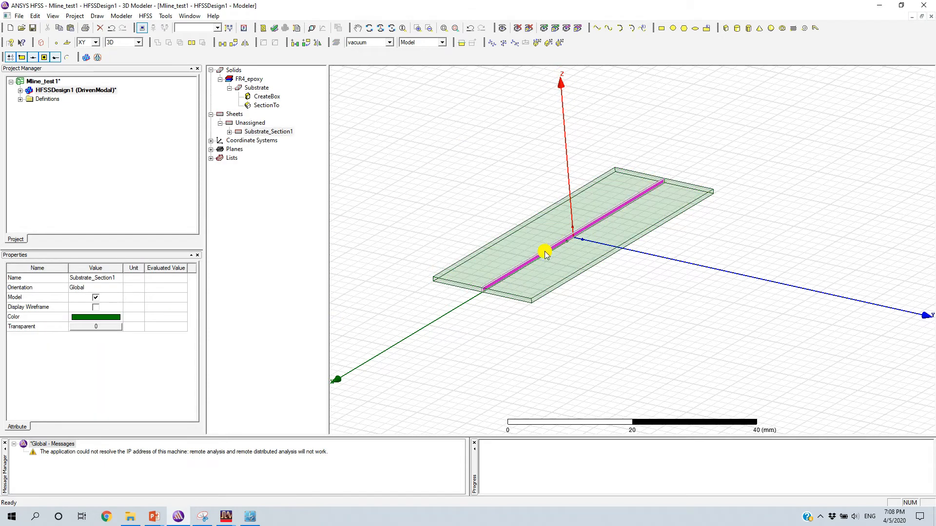
# - Thicken the centreline section sheet by 1.47 mm with Both Sides enabled
pyautogui.scroll(3, 458, 287)
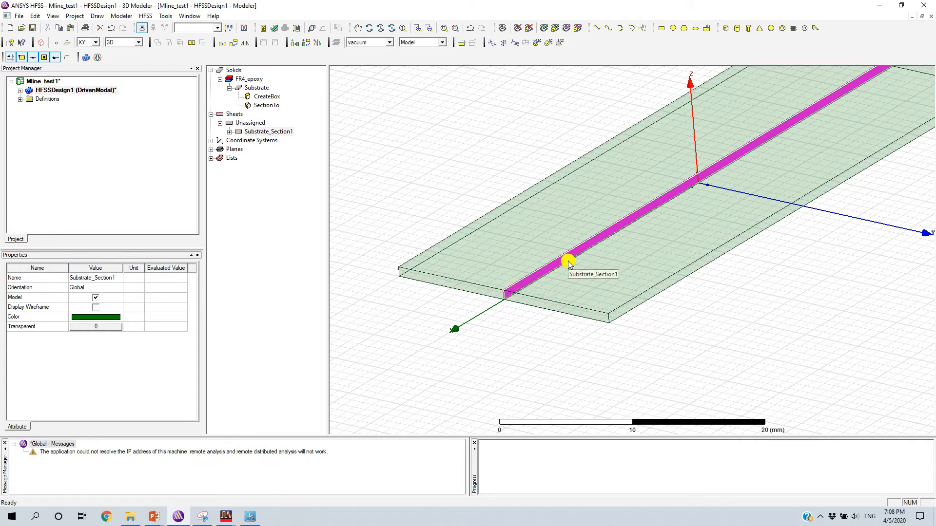
pyautogui.click(122, 16)
pyautogui.moveTo(156, 164)
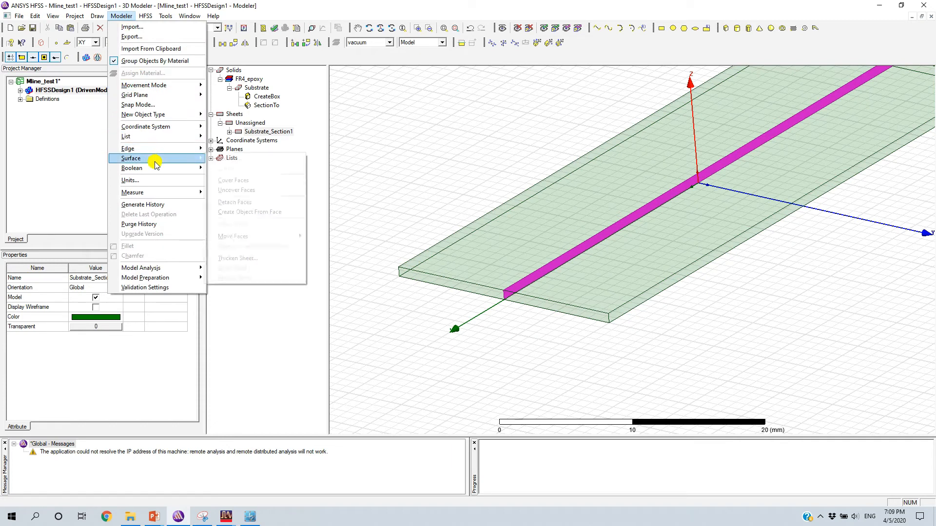
pyautogui.click(266, 258)
pyautogui.click(449, 238)
pyautogui.moveTo(455, 237); pyautogui.dragTo(425, 239)
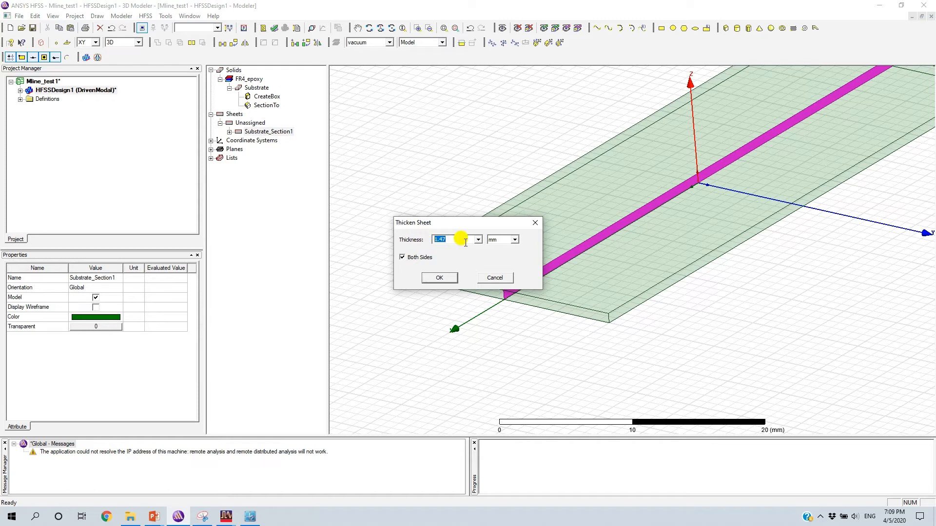
pyautogui.moveTo(464, 243); pyautogui.dragTo(439, 241)
pyautogui.click(401, 258)
pyautogui.click(440, 279)
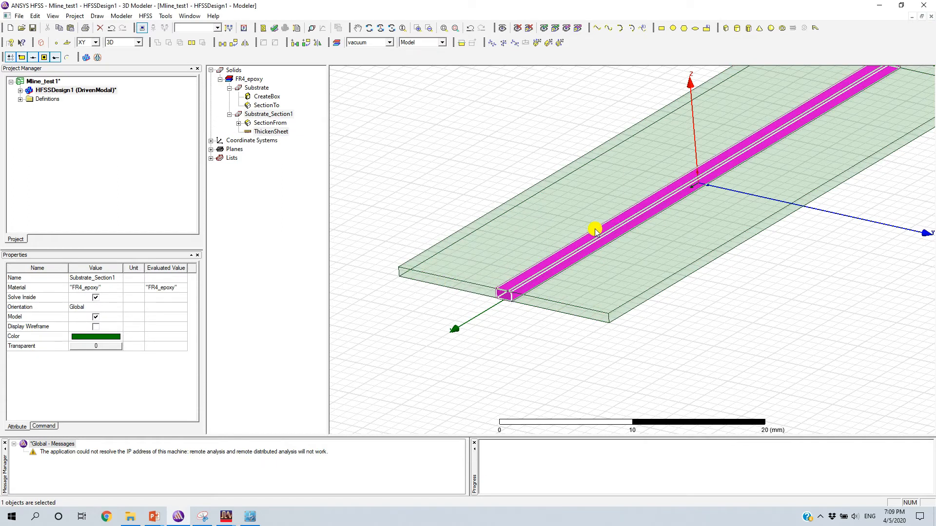
# - Create a sheet object from the top face of the thickened centre strip, using face selection
pyautogui.scroll(-5, 624, 225)
pyautogui.scroll(4, 760, 142)
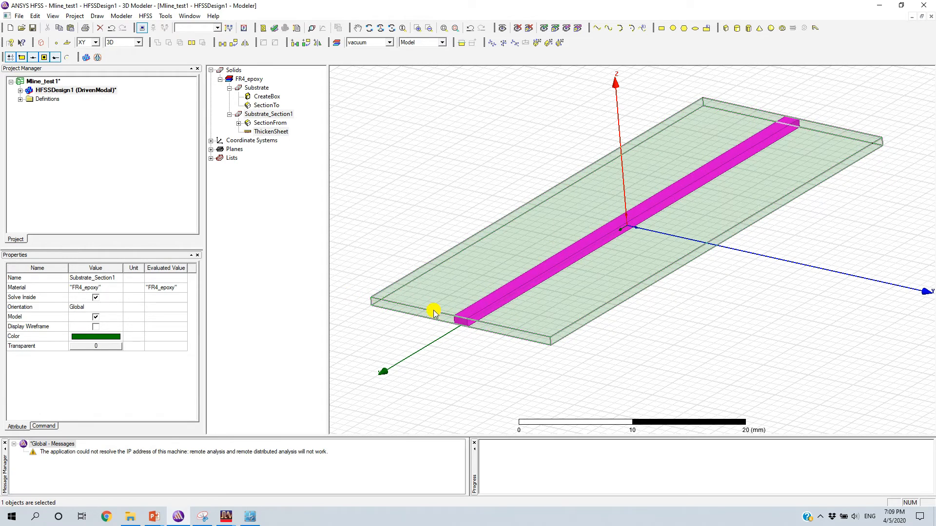
pyautogui.click(447, 372)
pyautogui.scroll(4, 459, 326)
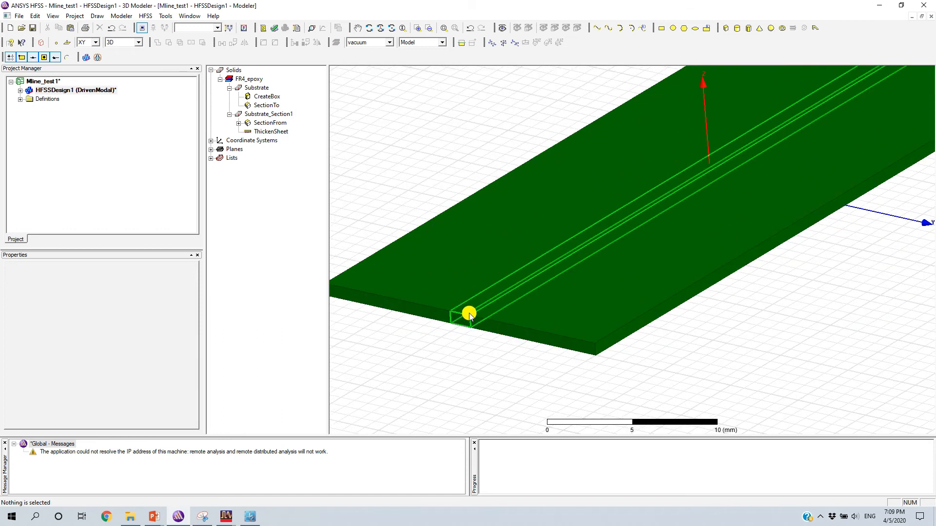
pyautogui.scroll(-2, 470, 311)
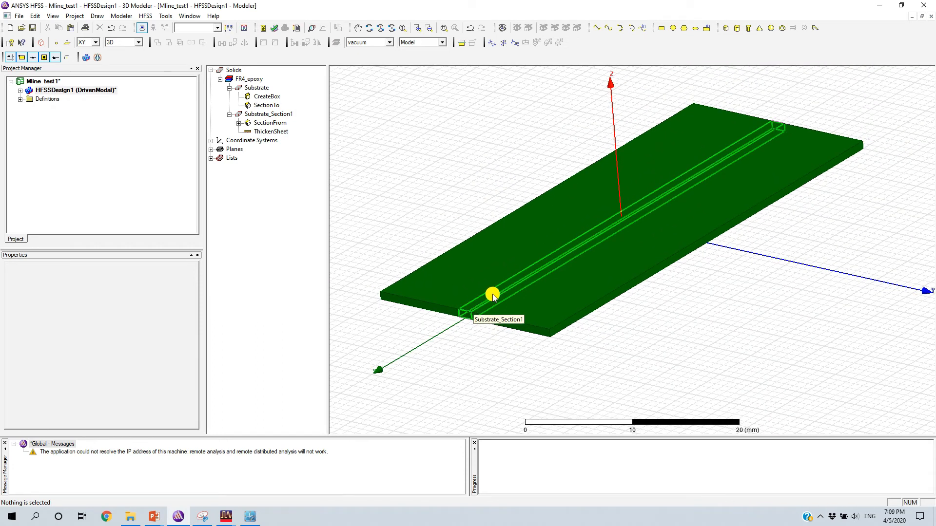
pyautogui.rightClick(457, 335)
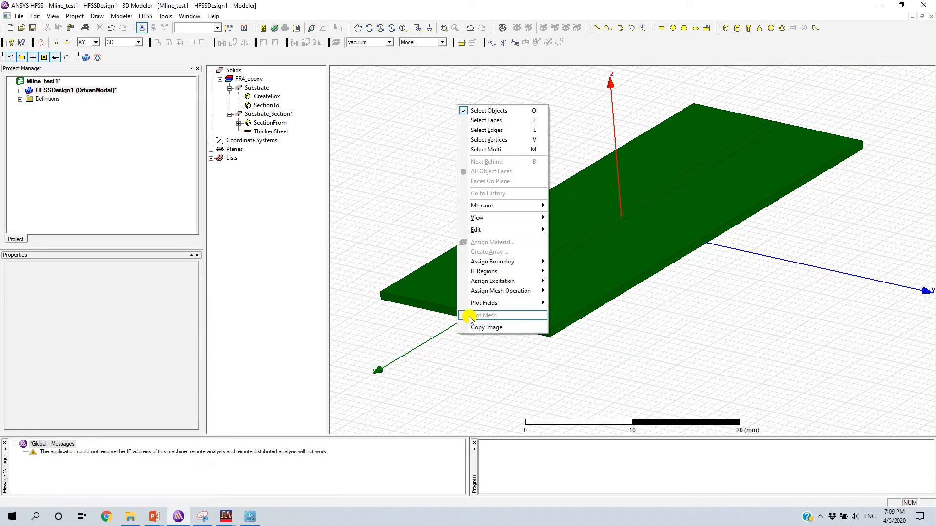
pyautogui.click(498, 125)
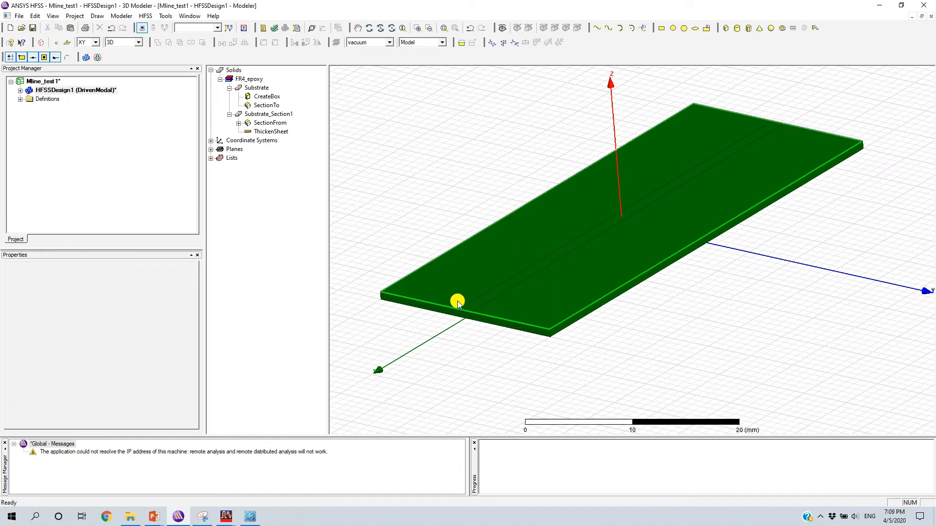
pyautogui.click(492, 298)
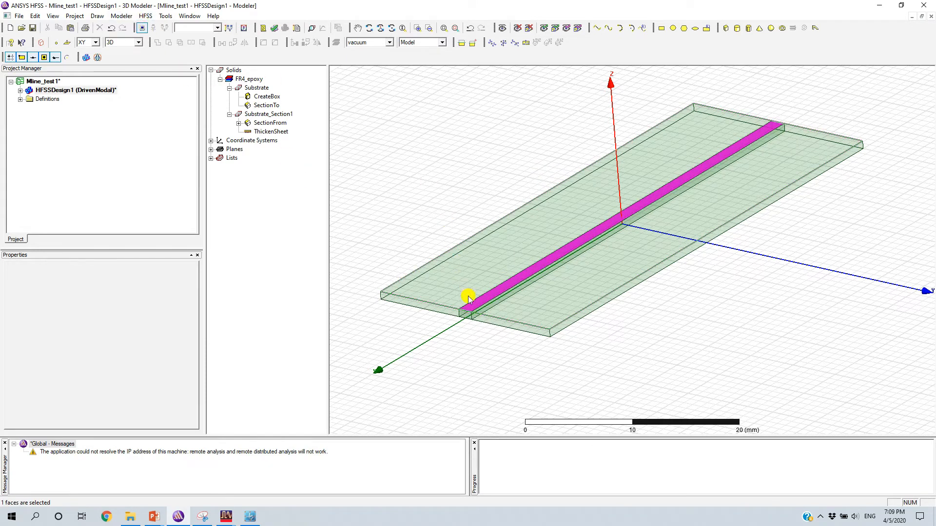
pyautogui.click(131, 16)
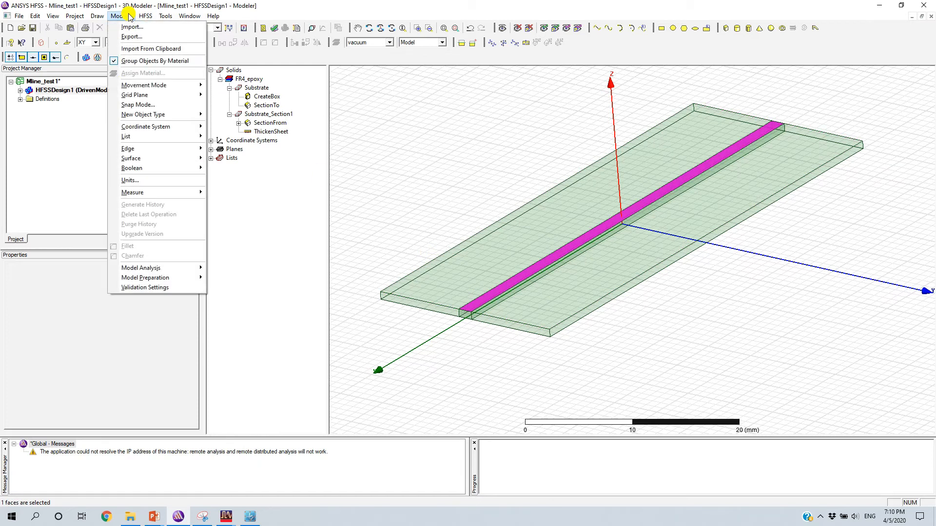
pyautogui.moveTo(181, 160)
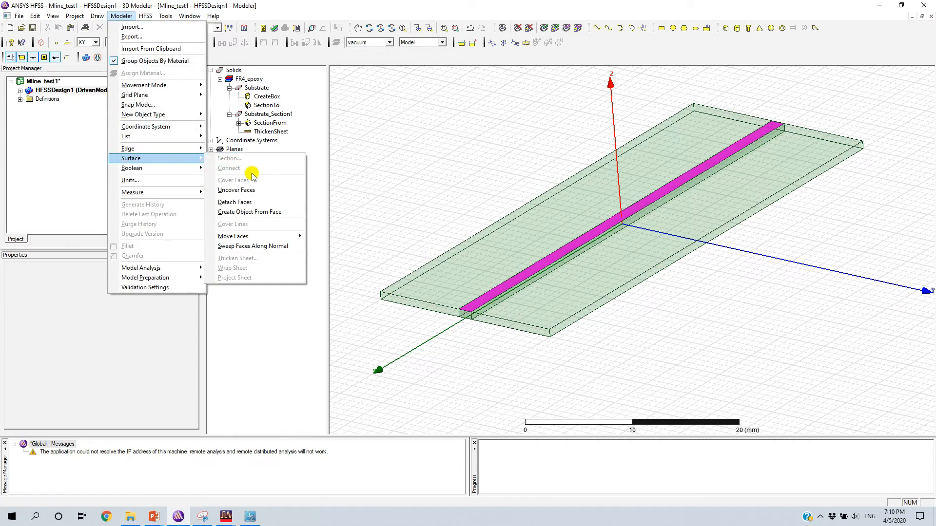
pyautogui.click(276, 212)
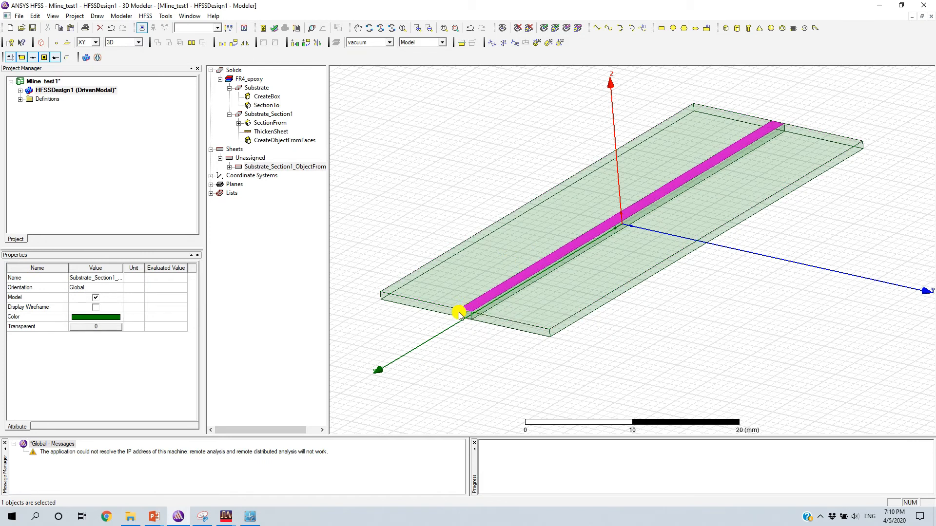
# - Name the new strip sheet Top_metal, colour it orange (255, 128, 0) and save the project
pyautogui.click(101, 278)
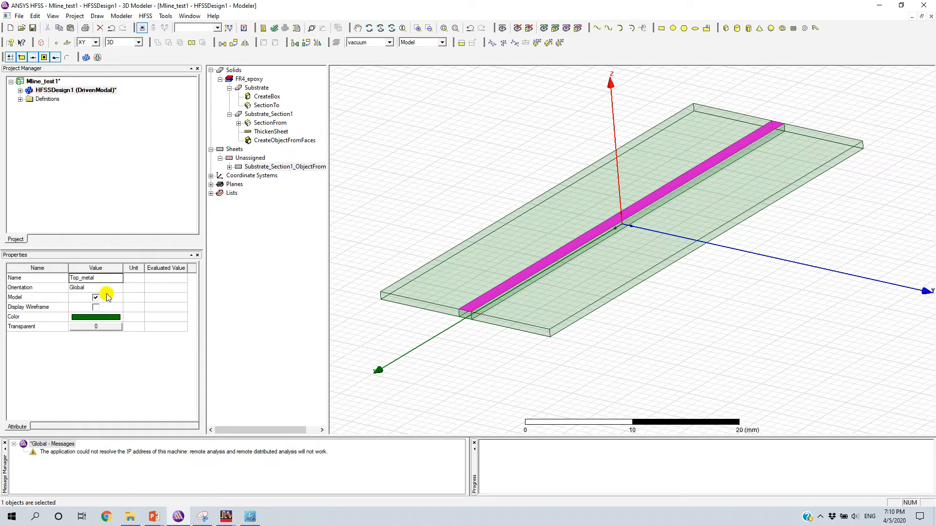
pyautogui.click(89, 318)
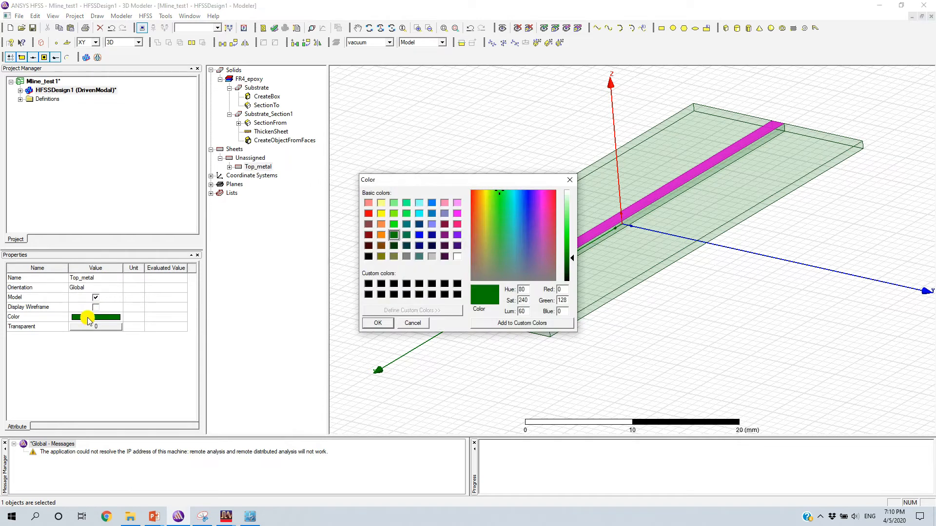
pyautogui.click(381, 235)
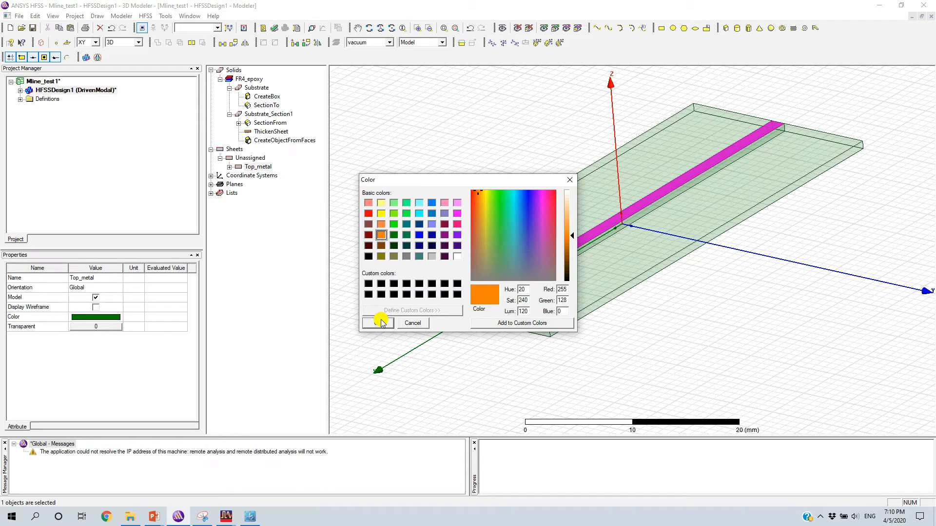
pyautogui.click(378, 323)
pyautogui.click(379, 215)
pyautogui.hotkey('ctrl', 's')
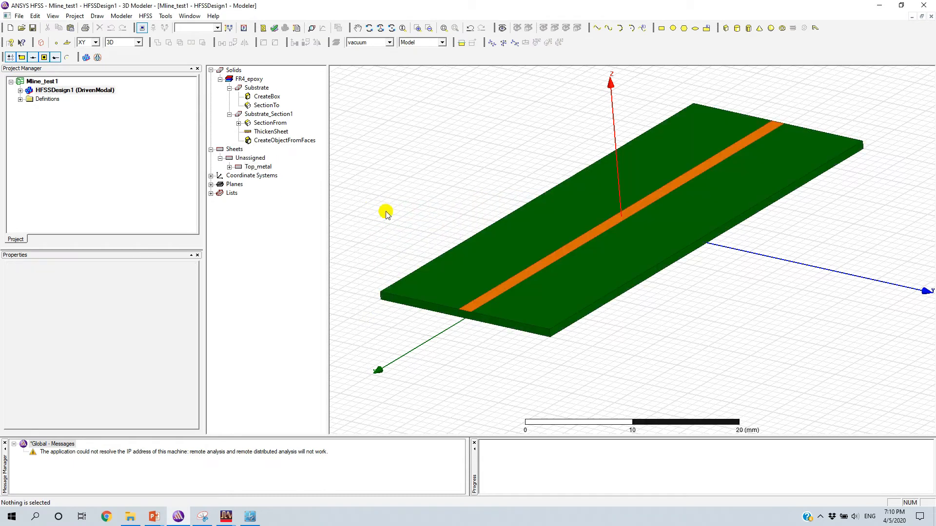
# - Create a sheet object from the substrate's bottom face
pyautogui.keyDown('alt'); pyautogui.moveTo(484, 337); pyautogui.dragTo(478, 288); pyautogui.keyUp('alt')
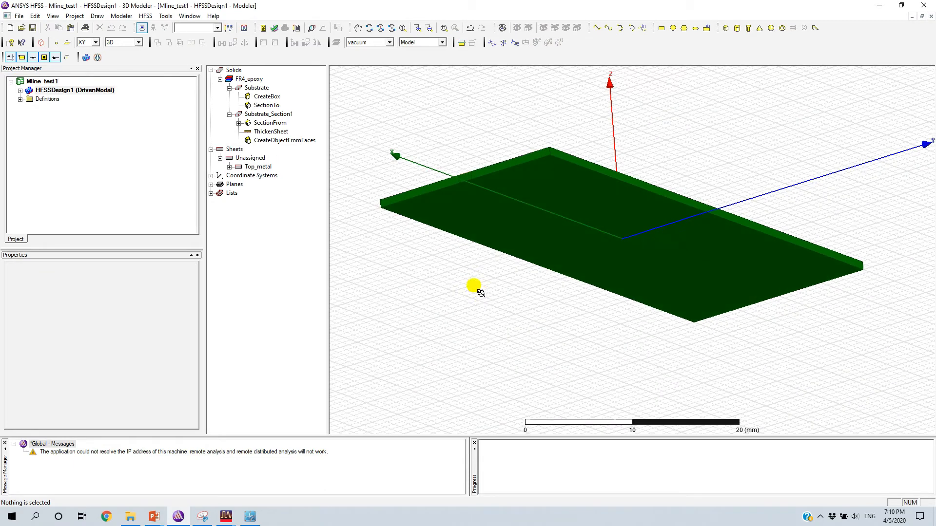
pyautogui.click(466, 213)
pyautogui.click(122, 16)
pyautogui.moveTo(166, 158)
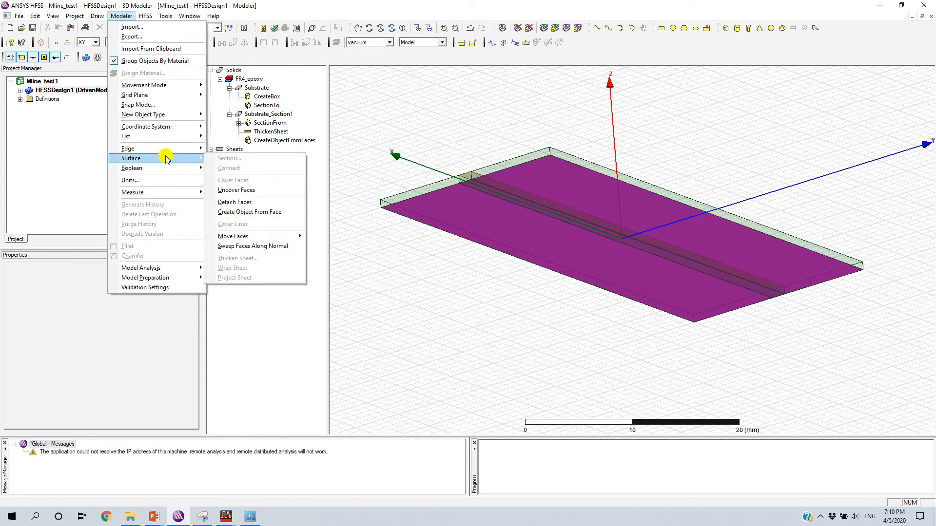
pyautogui.click(281, 213)
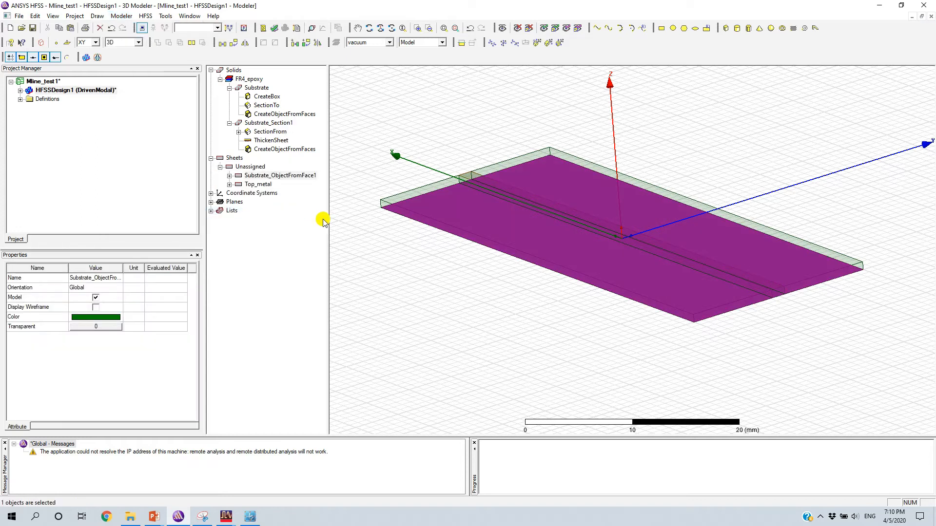
# - Name the substrate's underside sheet bottom_metal, colour it orange (255, 128, 0) and save the project
pyautogui.click(81, 277)
pyautogui.write('bottom_metal')
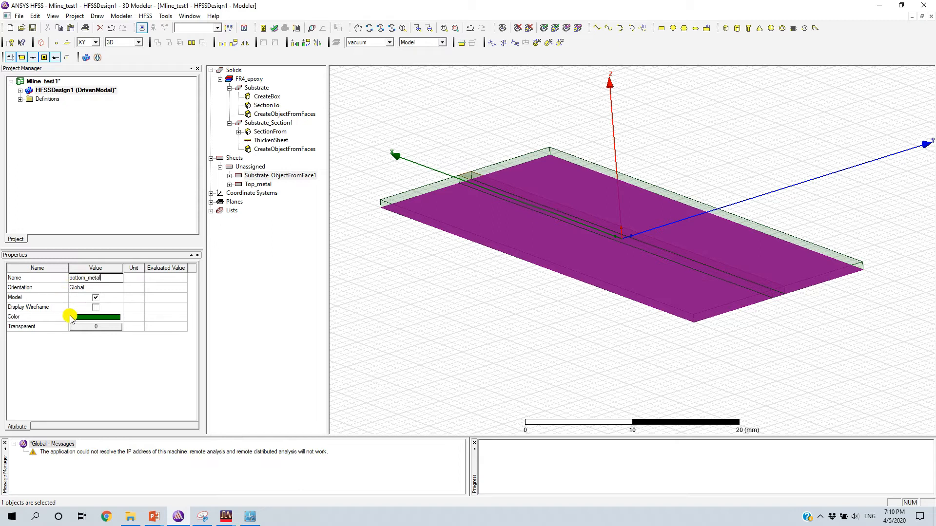
pyautogui.click(80, 318)
pyautogui.click(381, 235)
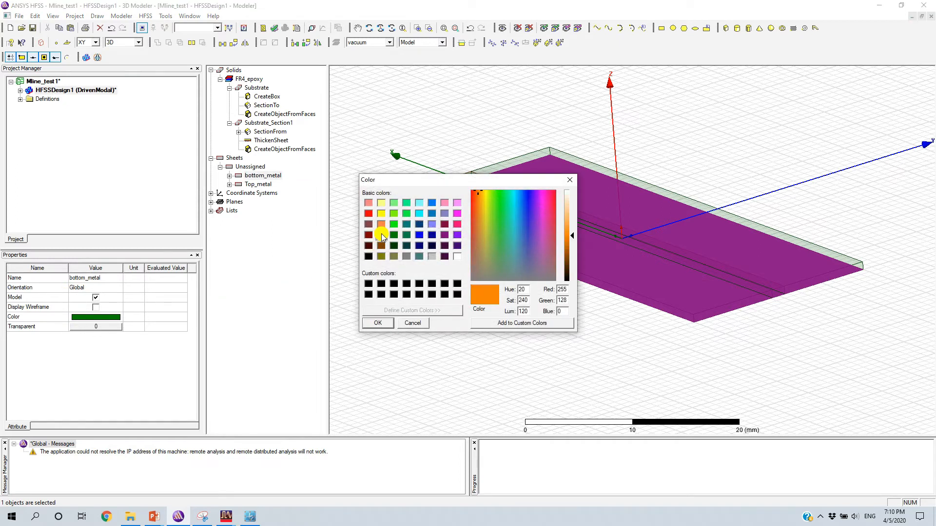
pyautogui.click(377, 323)
# - Assign a finite conductivity boundary named Cu_top to the Top_metal sheet, using object selection
pyautogui.moveTo(481, 351)
pyautogui.keyDown('alt'); pyautogui.mouseDown()
pyautogui.moveTo(434, 239)
pyautogui.moveTo(512, 236)
pyautogui.moveTo(523, 245)
pyautogui.moveTo(512, 258)
pyautogui.moveTo(528, 273)
pyautogui.moveTo(483, 279)
pyautogui.mouseUp(); pyautogui.keyUp('alt')
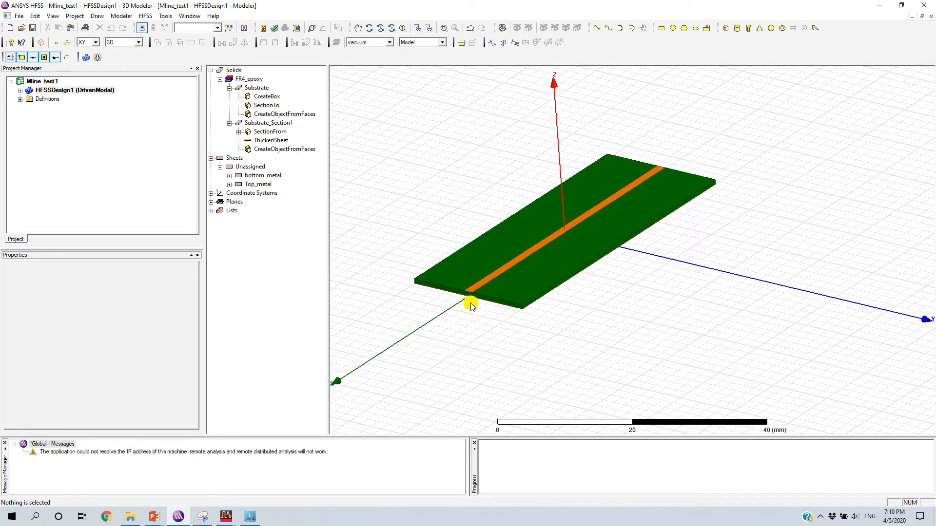
pyautogui.scroll(3, 462, 297)
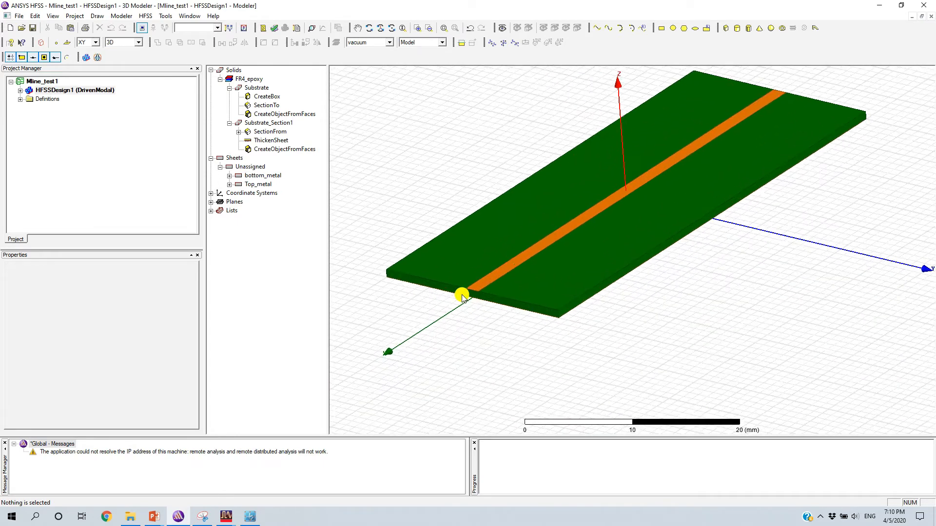
pyautogui.click(486, 283)
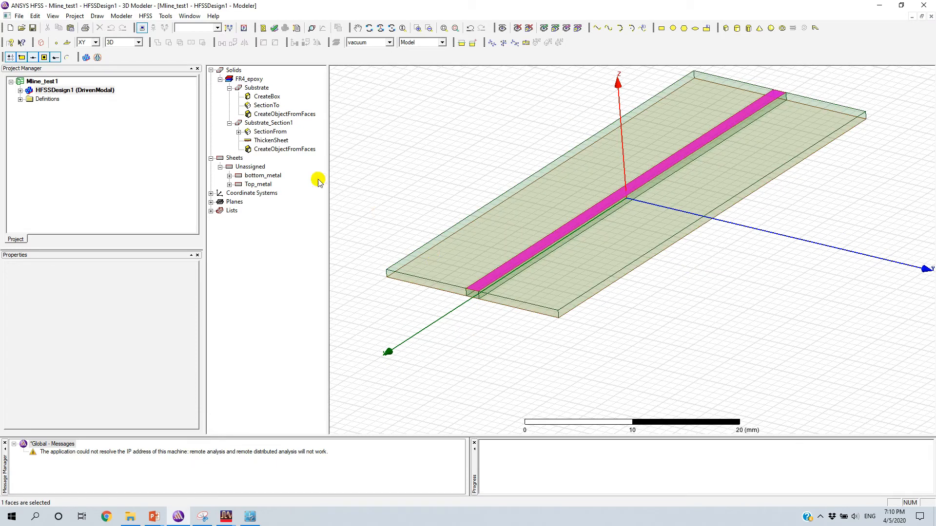
pyautogui.rightClick(443, 174)
pyautogui.click(468, 180)
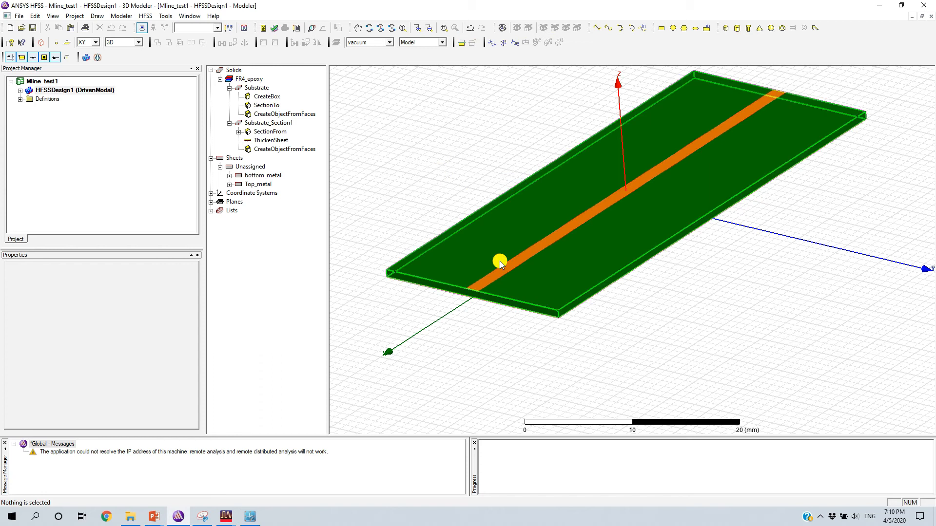
pyautogui.click(501, 267)
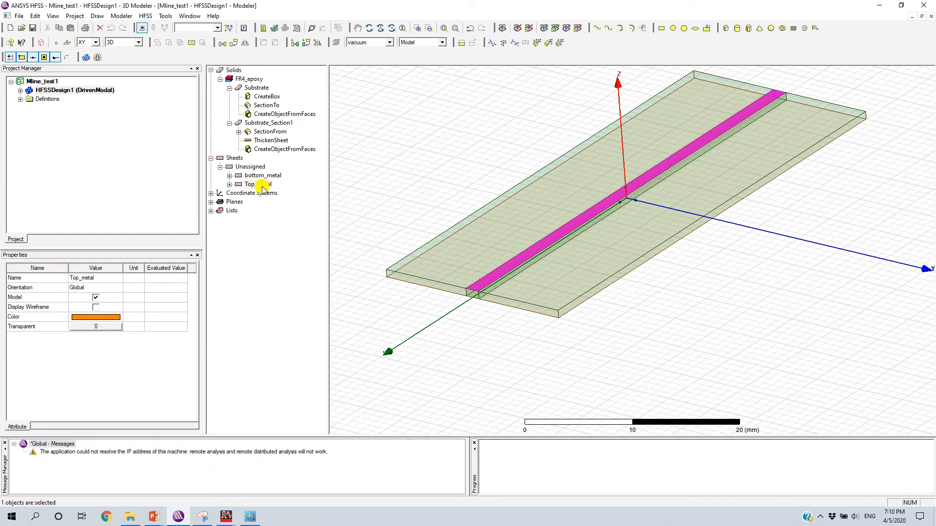
pyautogui.rightClick(491, 277)
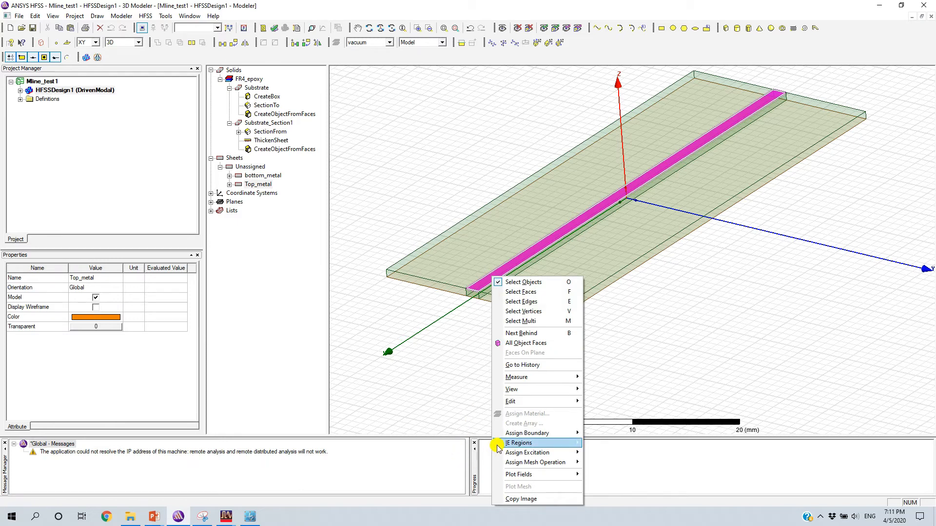
pyautogui.moveTo(537, 433)
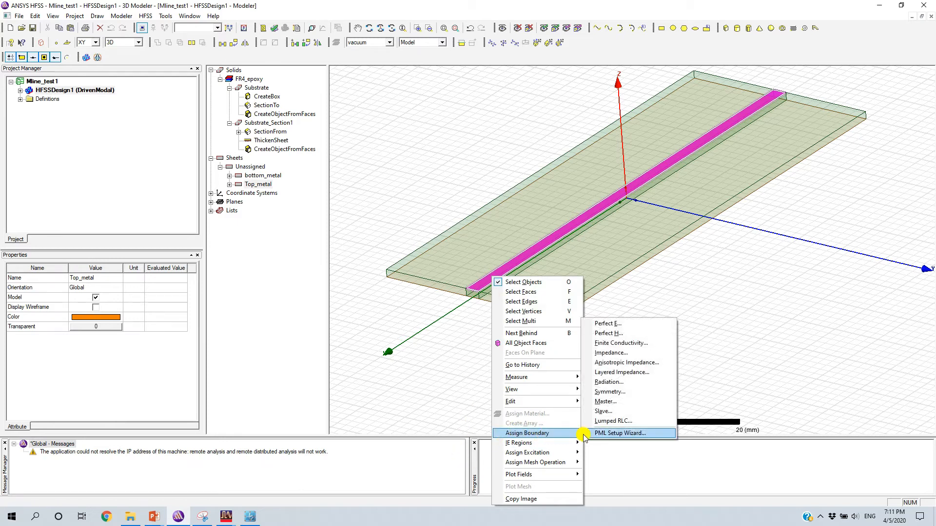
pyautogui.click(626, 343)
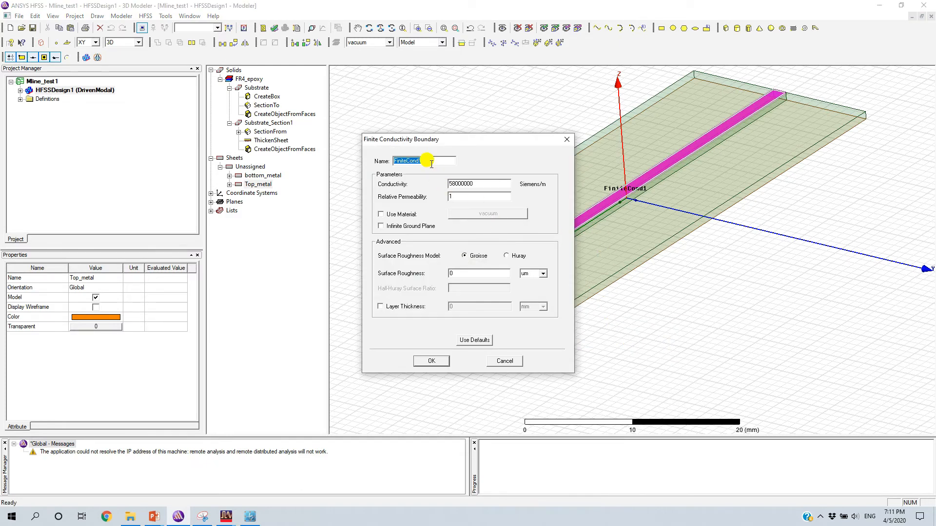
pyautogui.write('Cu_top')
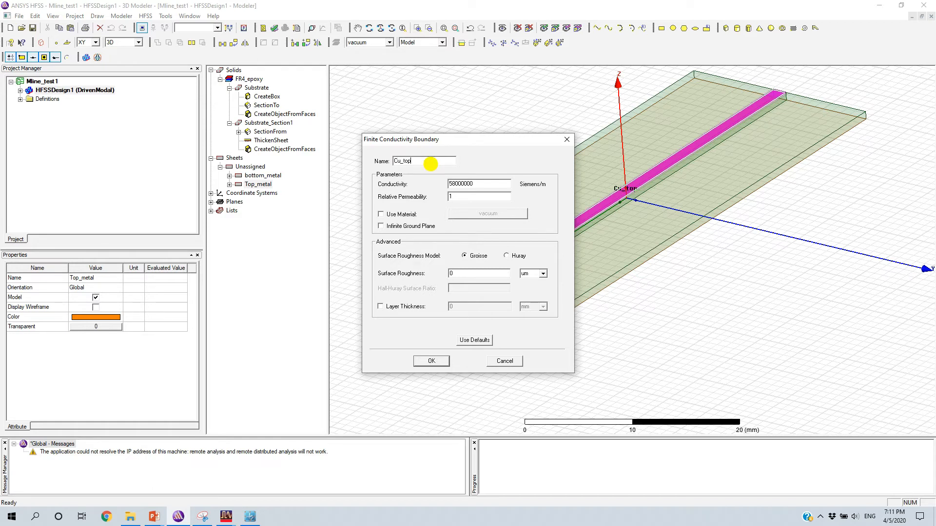
# - Make the Cu_top boundary use copper as its material and apply it
pyautogui.click(381, 216)
pyautogui.click(482, 214)
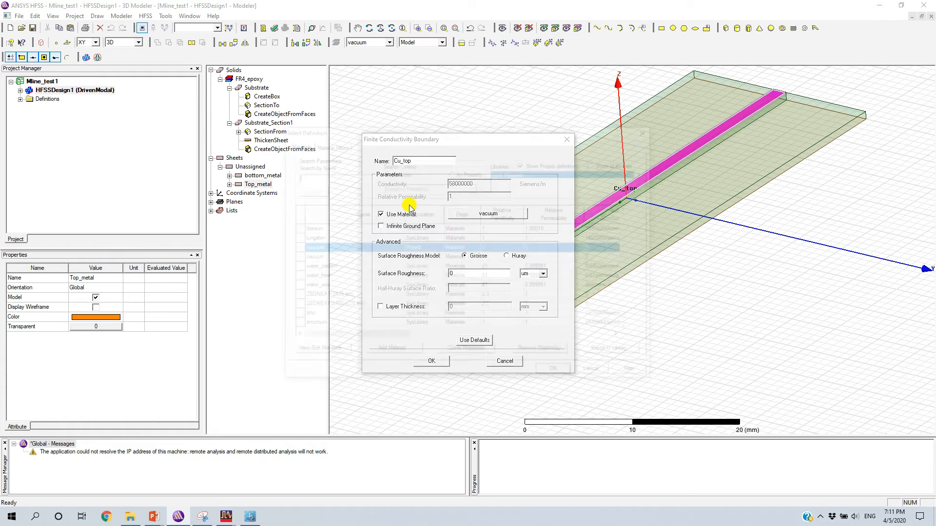
pyautogui.click(324, 177)
pyautogui.write('copper')
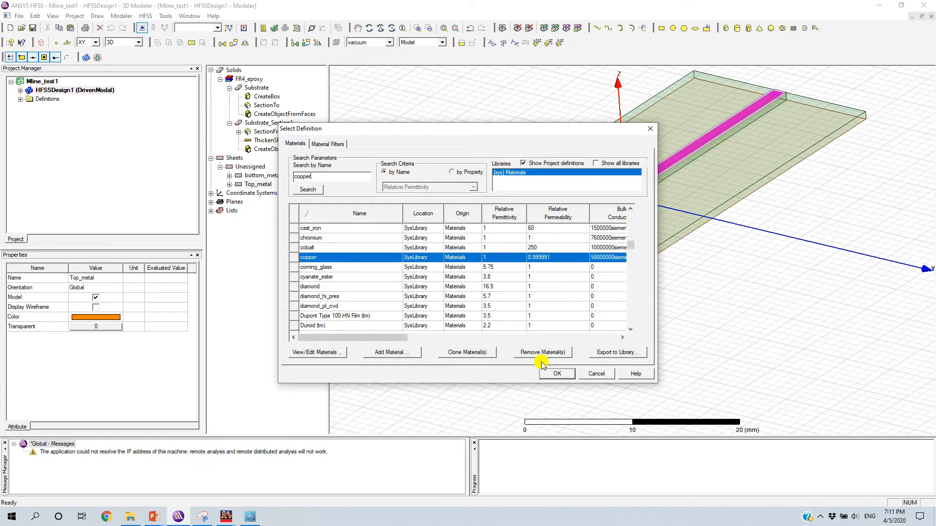
pyautogui.click(556, 374)
pyautogui.click(431, 363)
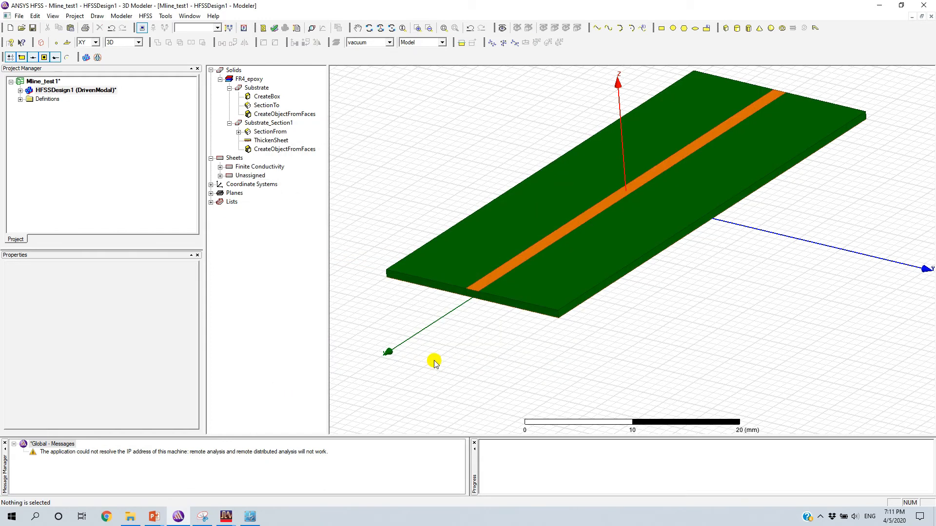
# - Assign a finite conductivity boundary named Cu_bottom to the bottom_metal sheet on the substrate's underside
pyautogui.keyDown('alt'); pyautogui.moveTo(495, 332); pyautogui.dragTo(495, 278); pyautogui.keyUp('alt')
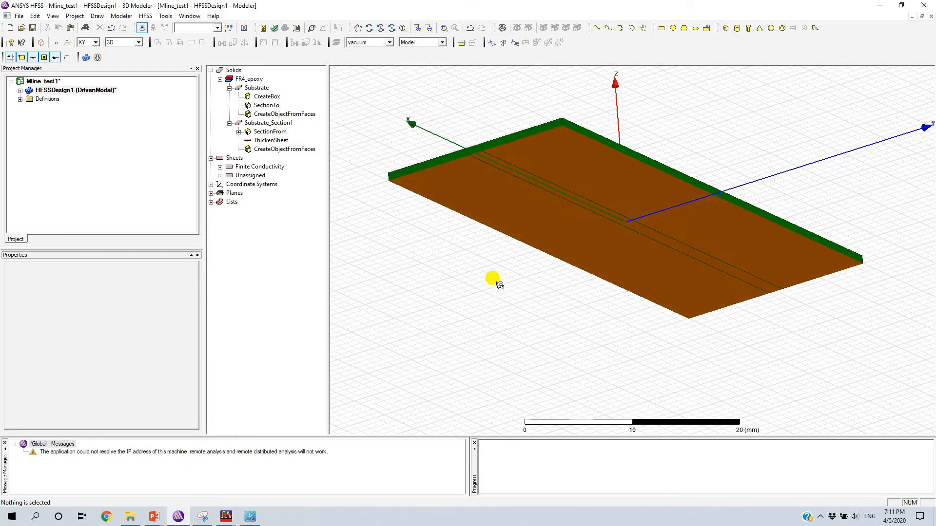
pyautogui.click(495, 208)
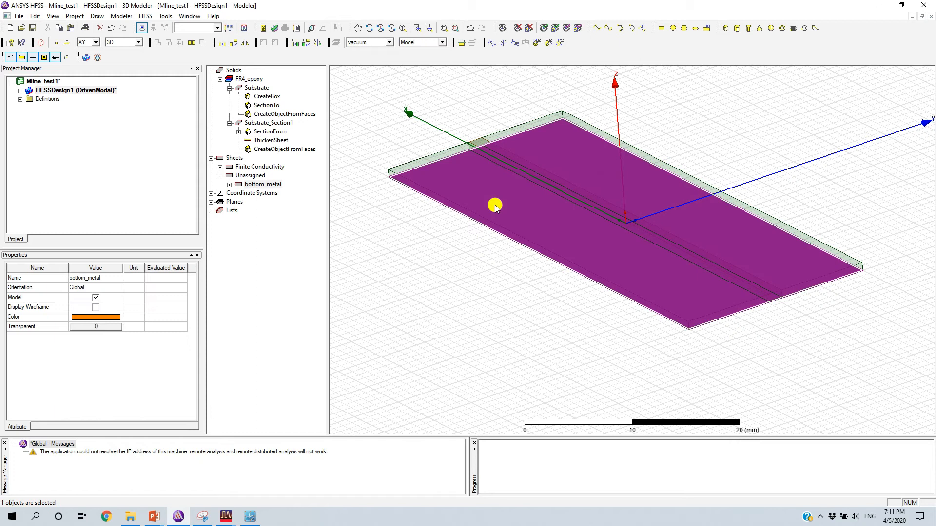
pyautogui.rightClick(498, 196)
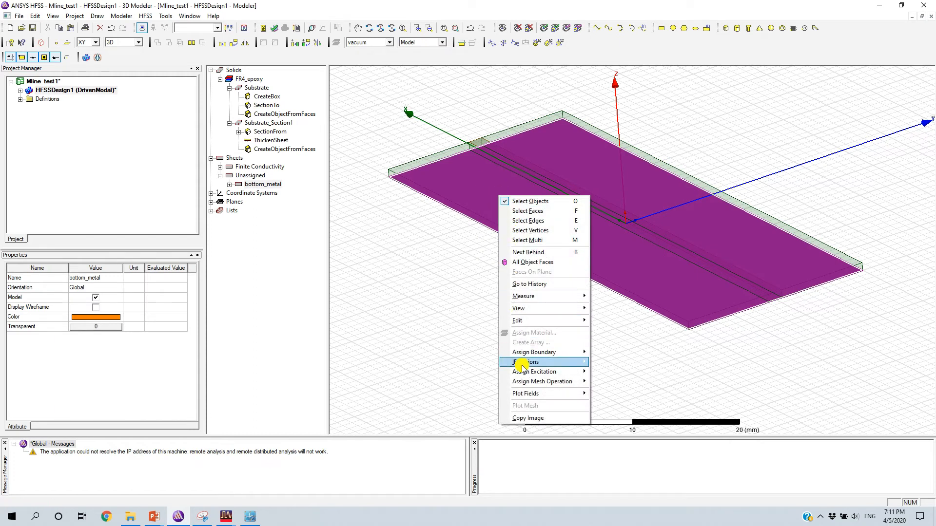
pyautogui.moveTo(546, 352)
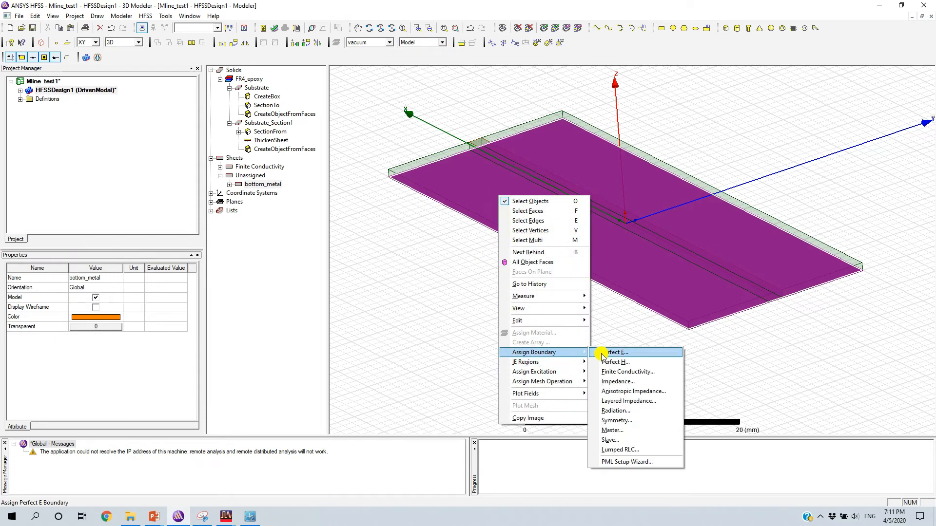
pyautogui.click(627, 372)
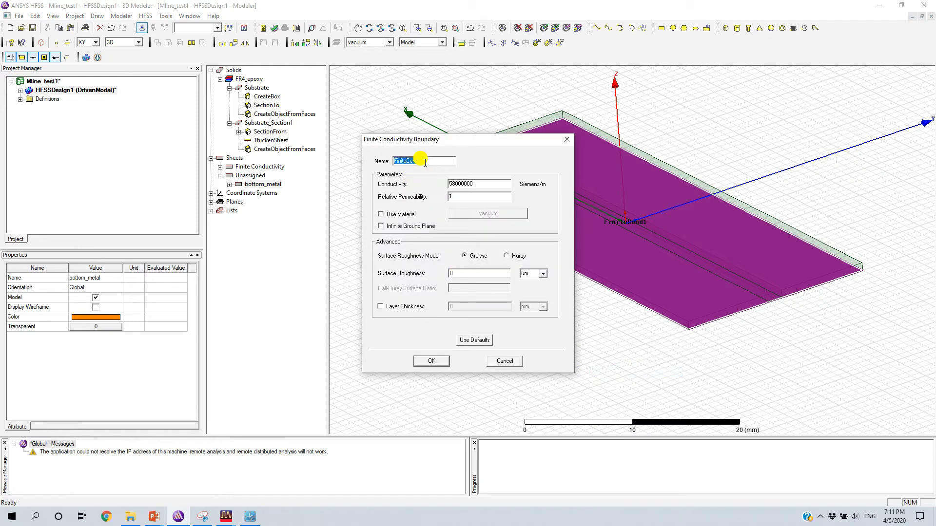
pyautogui.write('Cu_bottom')
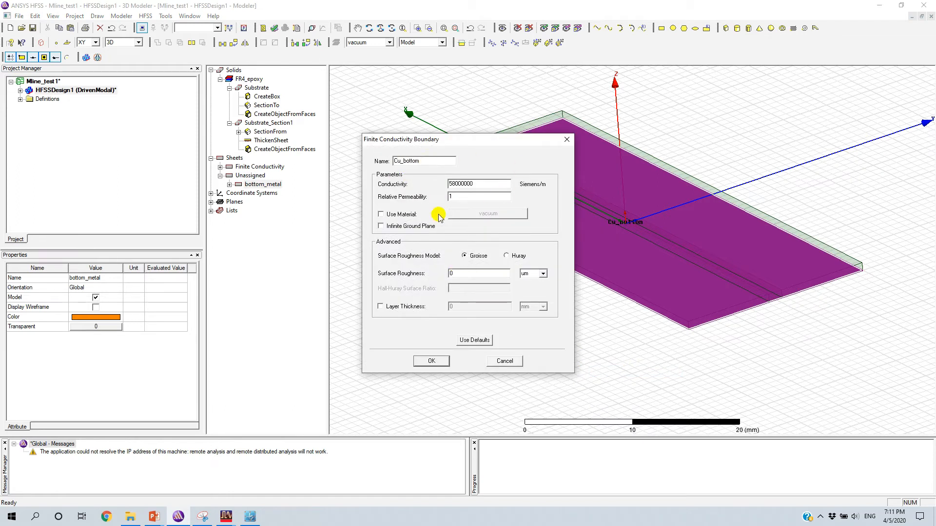
# - Make the Cu_bottom boundary use the project's copper as its material and apply it
pyautogui.click(382, 214)
pyautogui.click(488, 214)
pyautogui.click(331, 176)
pyautogui.write('copper')
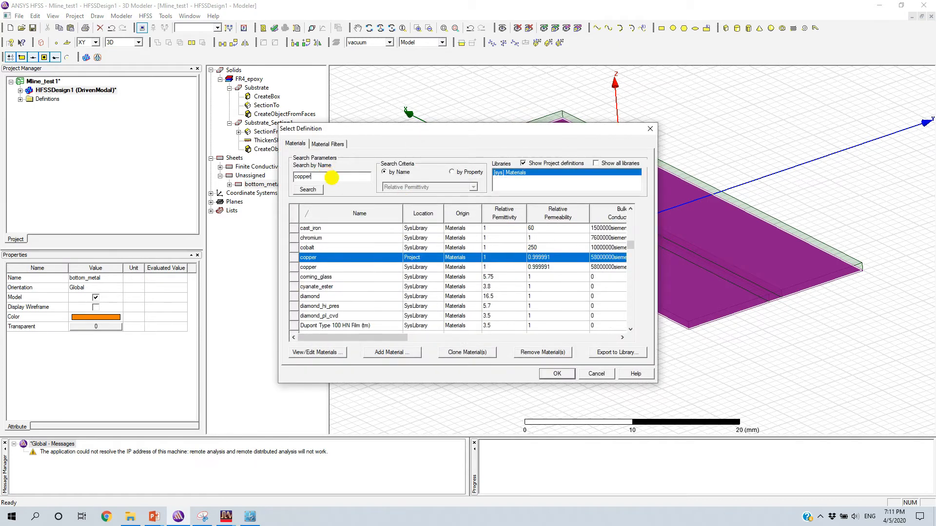
pyautogui.doubleClick(313, 258)
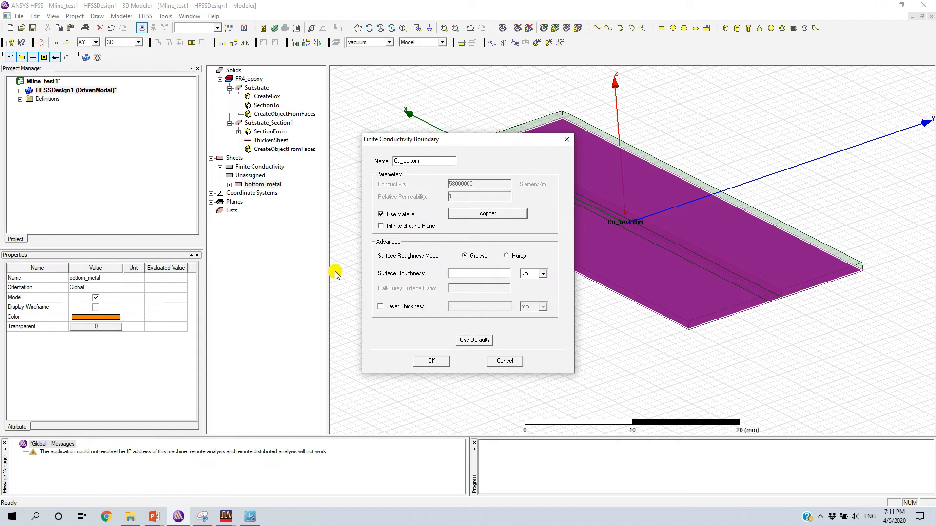
pyautogui.click(431, 360)
# - Change the design's solution type to Driven Terminal and save the project
pyautogui.keyDown('alt'); pyautogui.moveTo(522, 248); pyautogui.dragTo(520, 280); pyautogui.keyUp('alt')
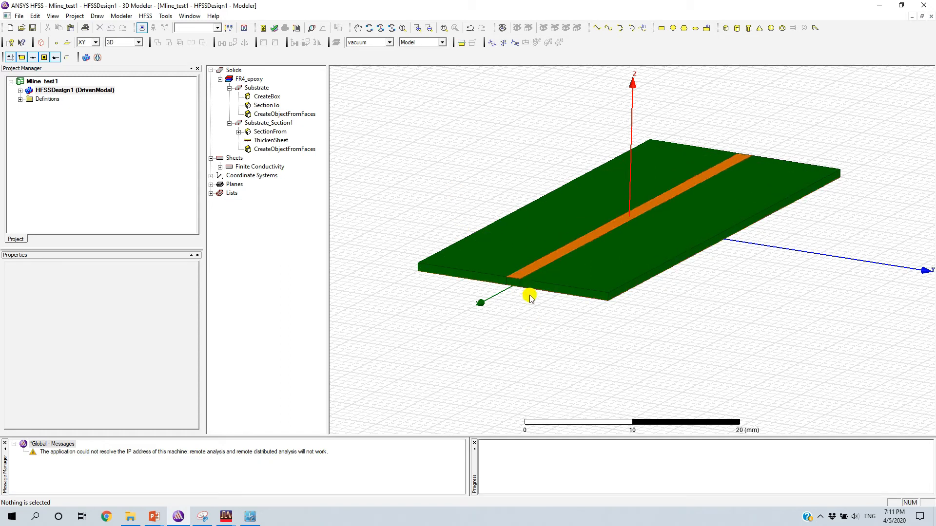
pyautogui.scroll(5, 535, 277)
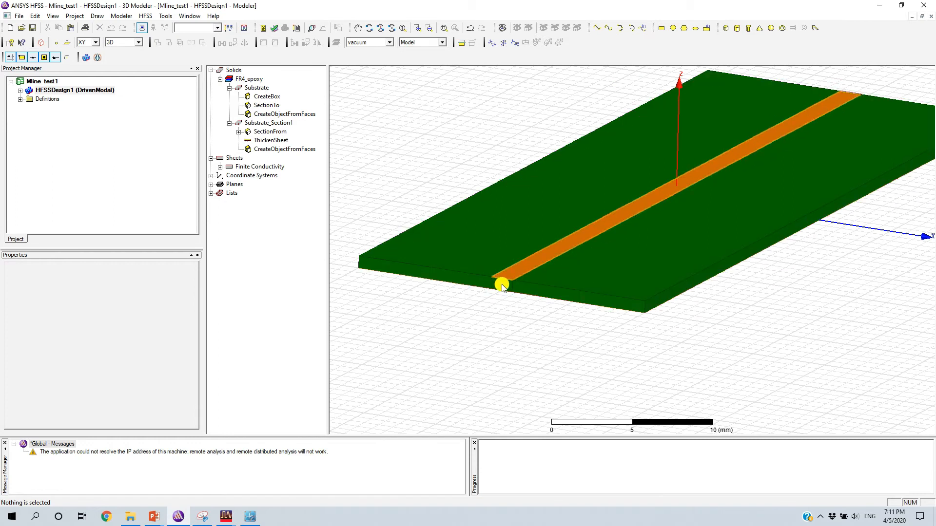
pyautogui.scroll(3, 508, 299)
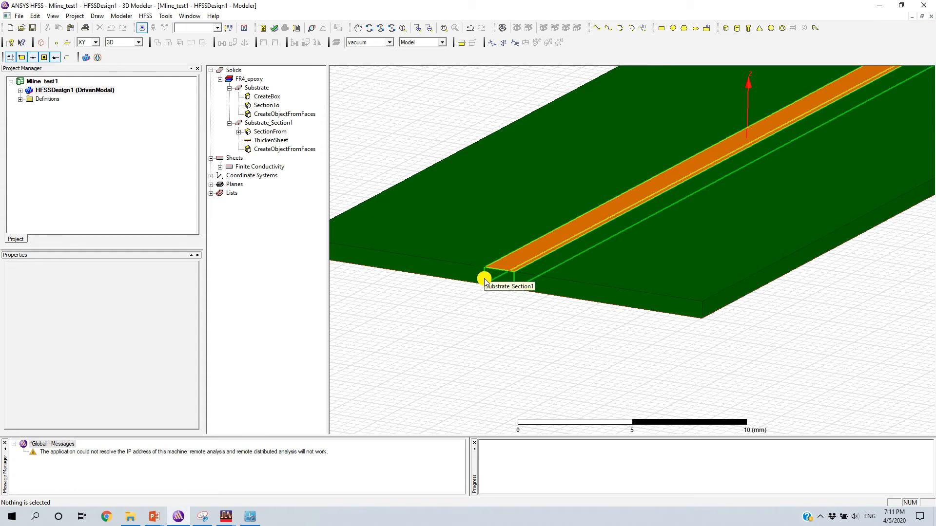
pyautogui.click(479, 305)
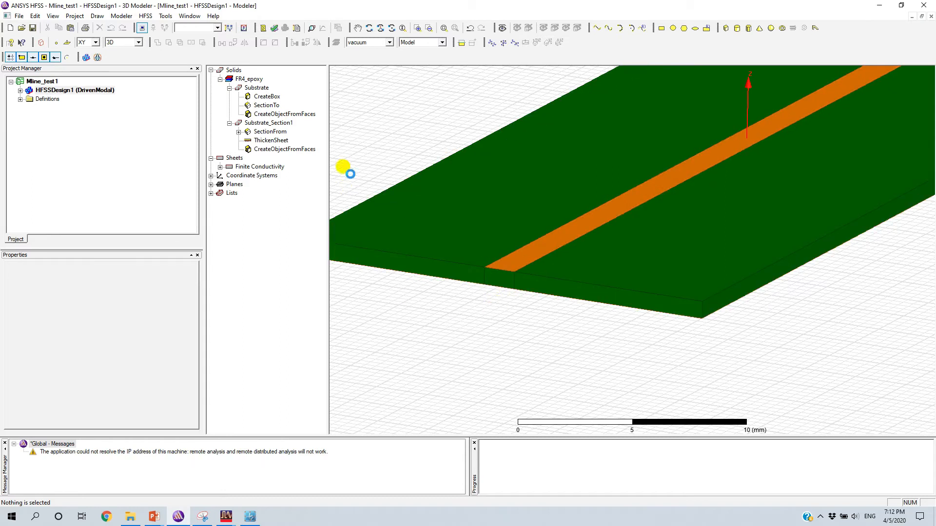
pyautogui.click(146, 15)
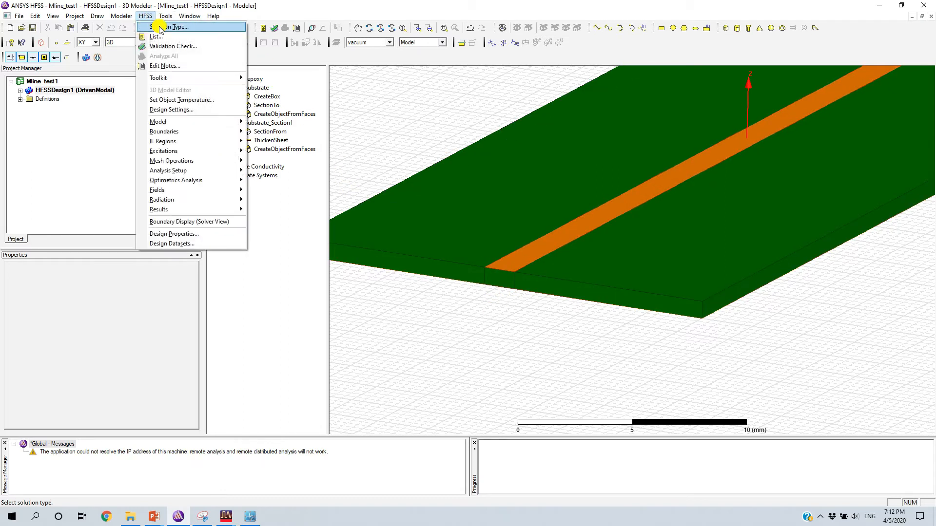
pyautogui.click(182, 28)
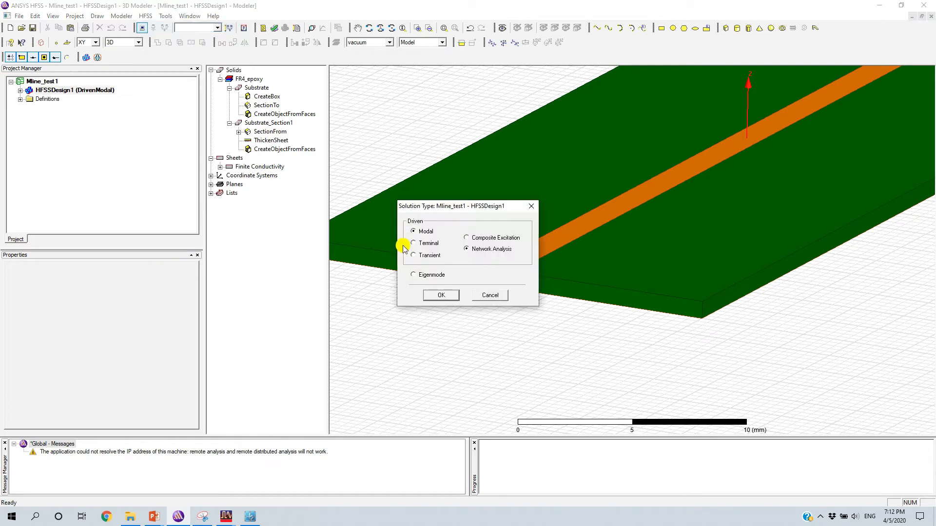
pyautogui.click(441, 295)
pyautogui.hotkey('ctrl', 's')
# - Assign lumped port 1 to the centre strip's end face on the positive X side, with bottom_metal as the reference conductor, using face selection
pyautogui.rightClick(494, 285)
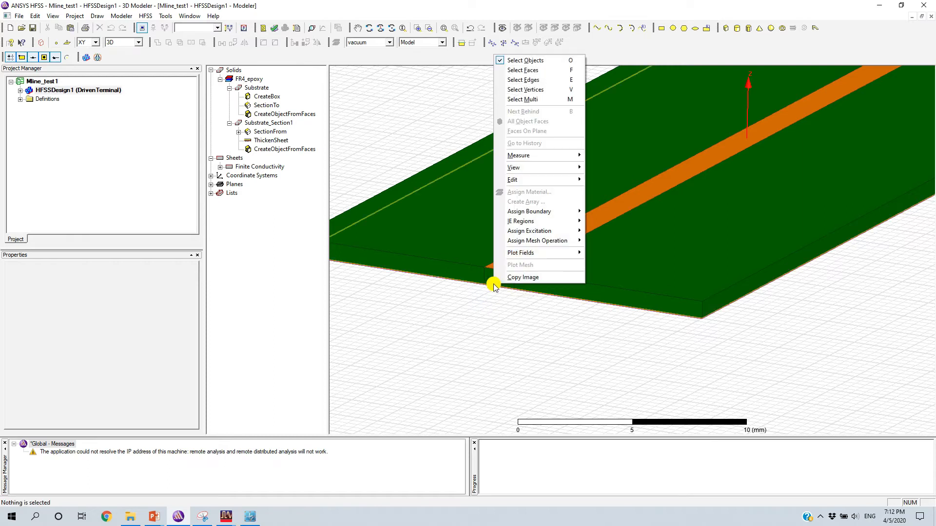
pyautogui.click(538, 72)
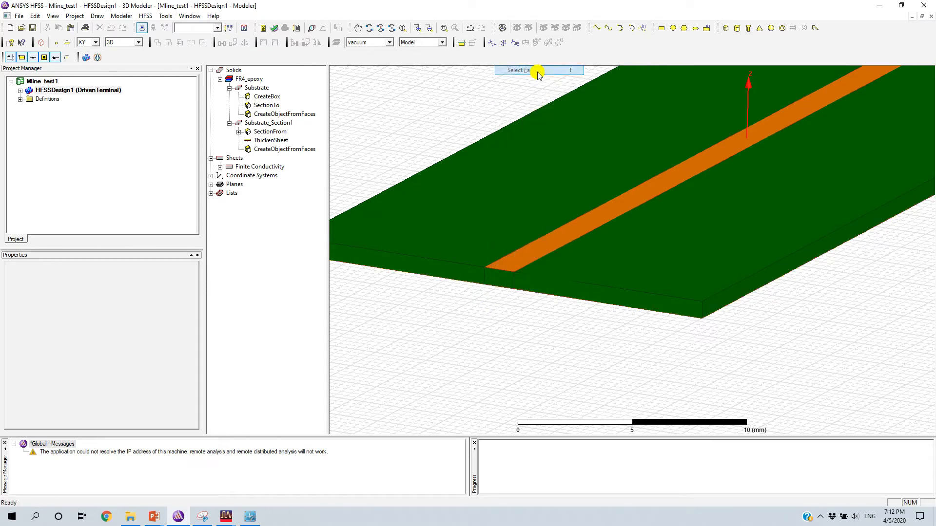
pyautogui.click(496, 276)
pyautogui.rightClick(496, 277)
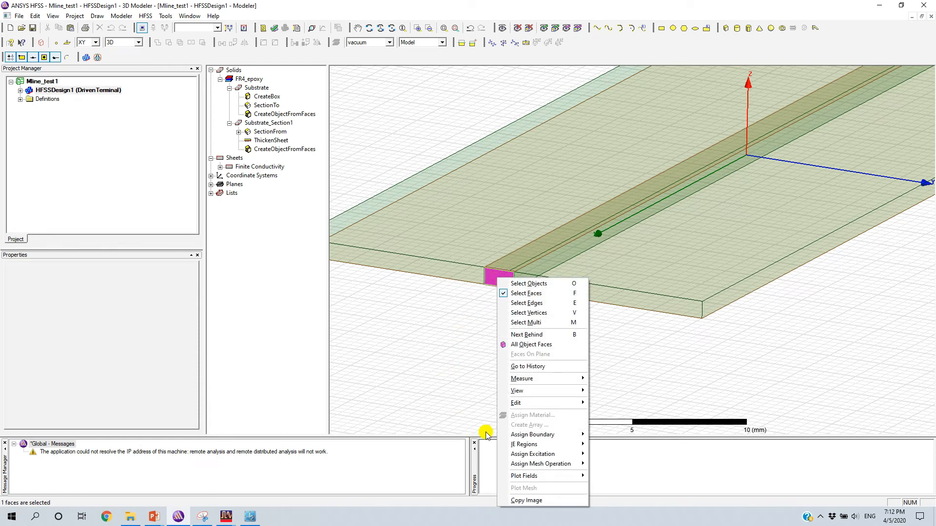
pyautogui.moveTo(541, 454)
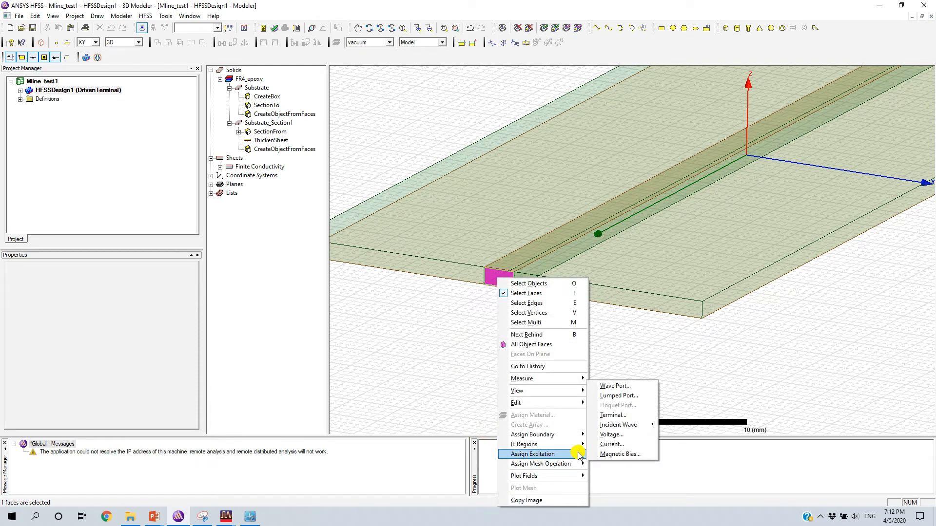
pyautogui.click(634, 396)
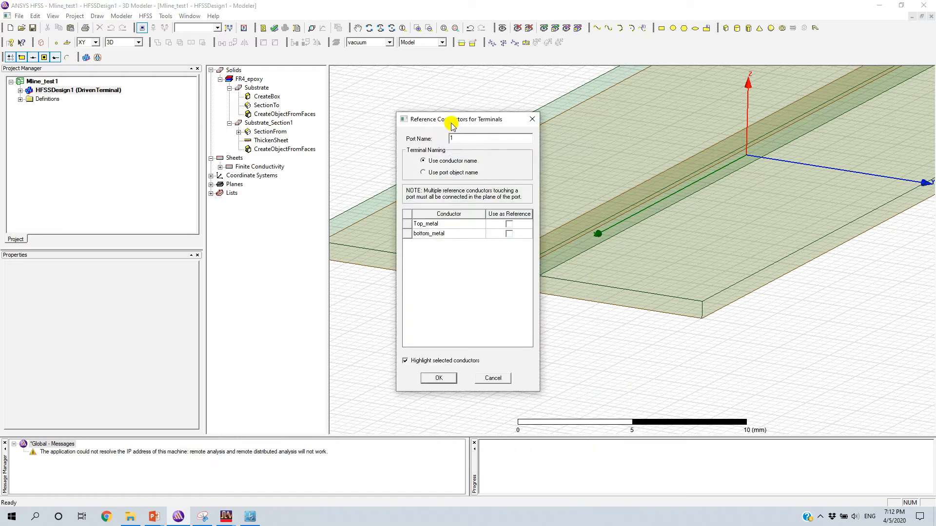
pyautogui.moveTo(453, 126); pyautogui.dragTo(270, 138)
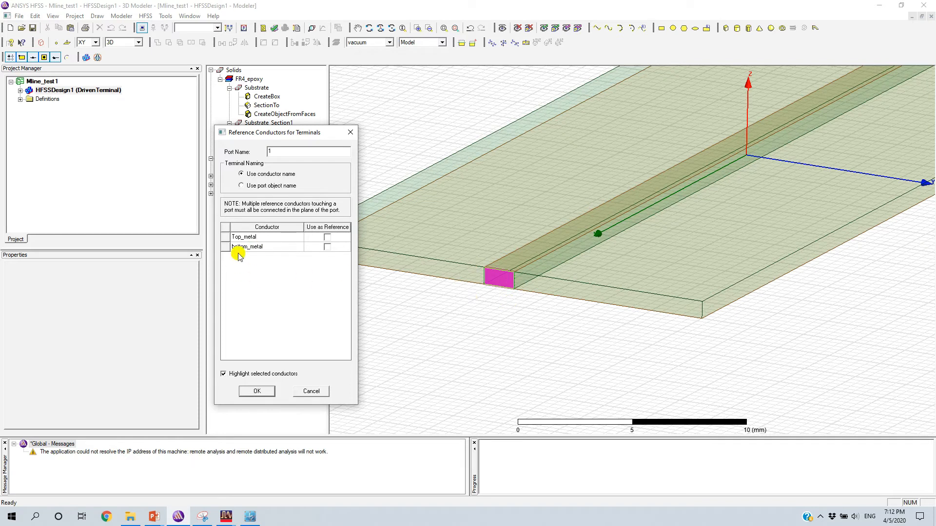
pyautogui.click(328, 247)
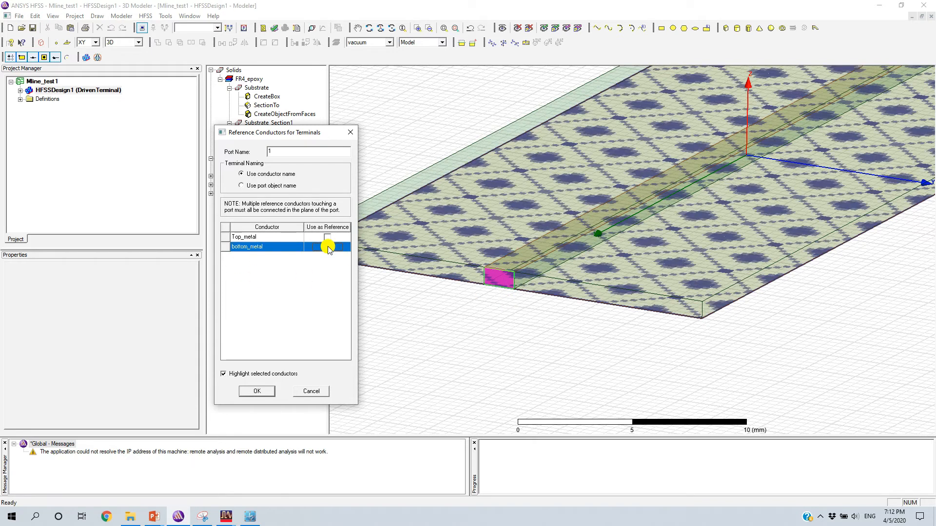
pyautogui.click(265, 392)
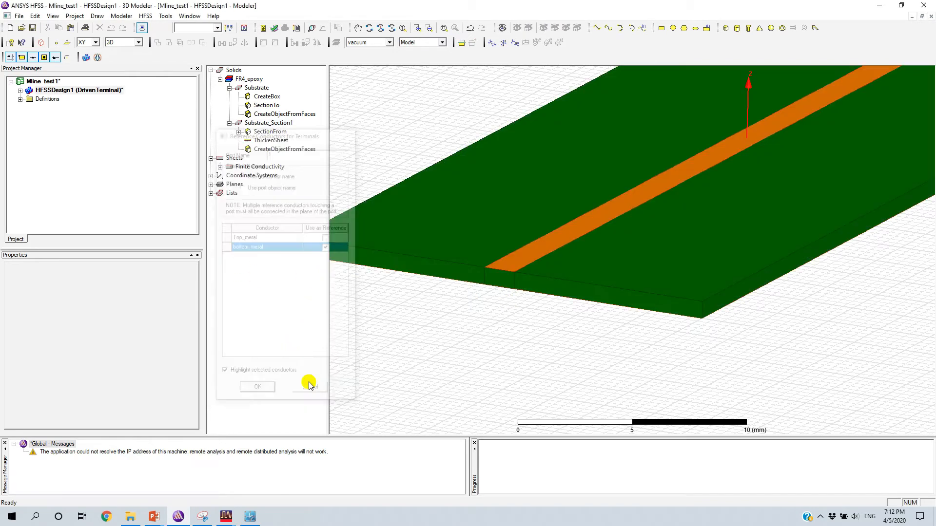
pyautogui.hotkey('ctrl', 'd')
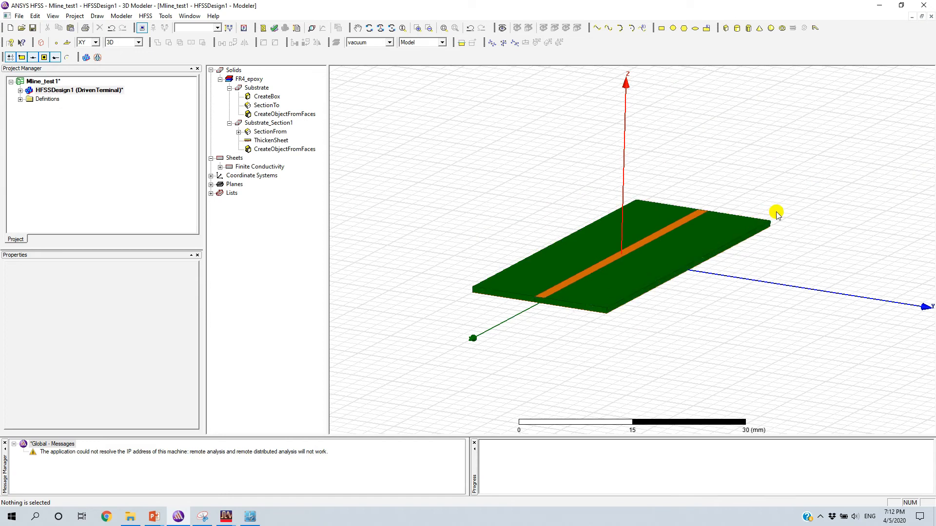
# - Assign lumped port 2 to the centre strip's end face on the negative X side, with bottom_metal as the reference conductor
pyautogui.keyDown('alt'); pyautogui.moveTo(768, 216); pyautogui.dragTo(637, 267); pyautogui.keyUp('alt')
pyautogui.scroll(5, 724, 285)
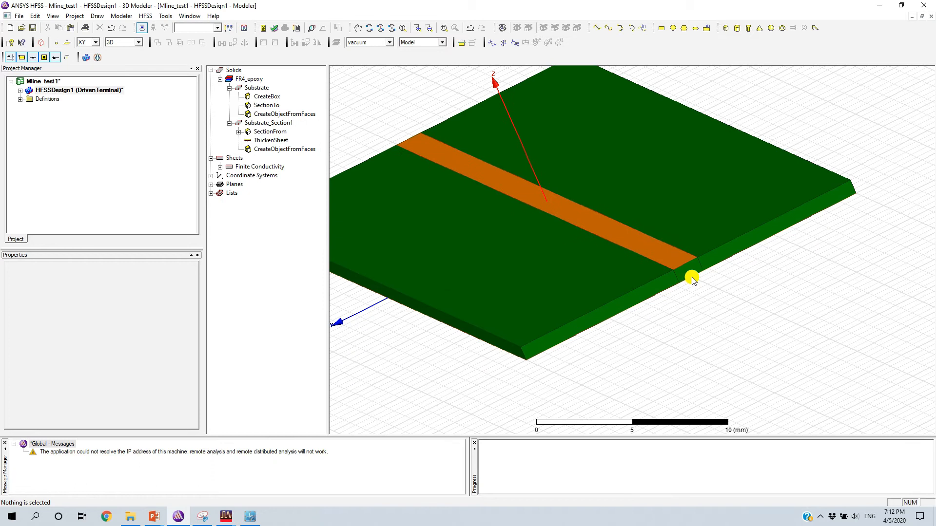
pyautogui.click(691, 270)
pyautogui.rightClick(691, 270)
pyautogui.moveTo(714, 446)
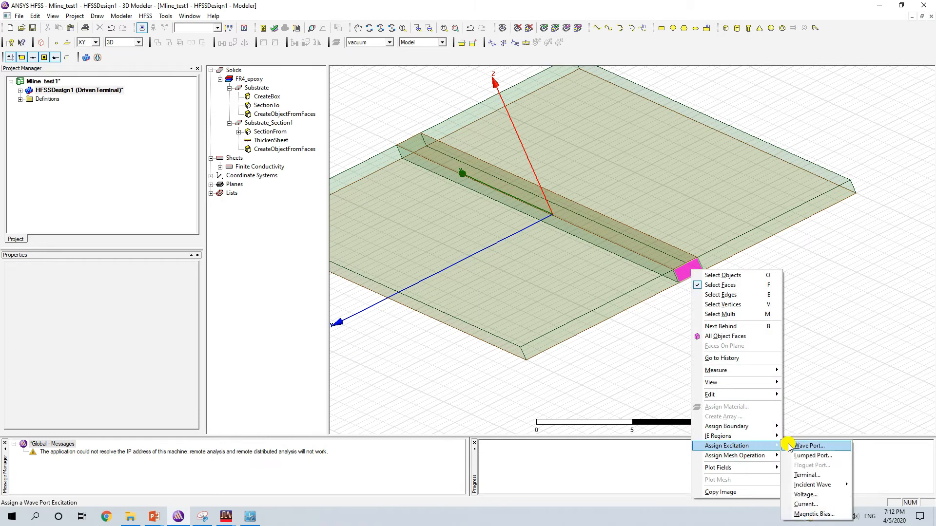
pyautogui.click(825, 456)
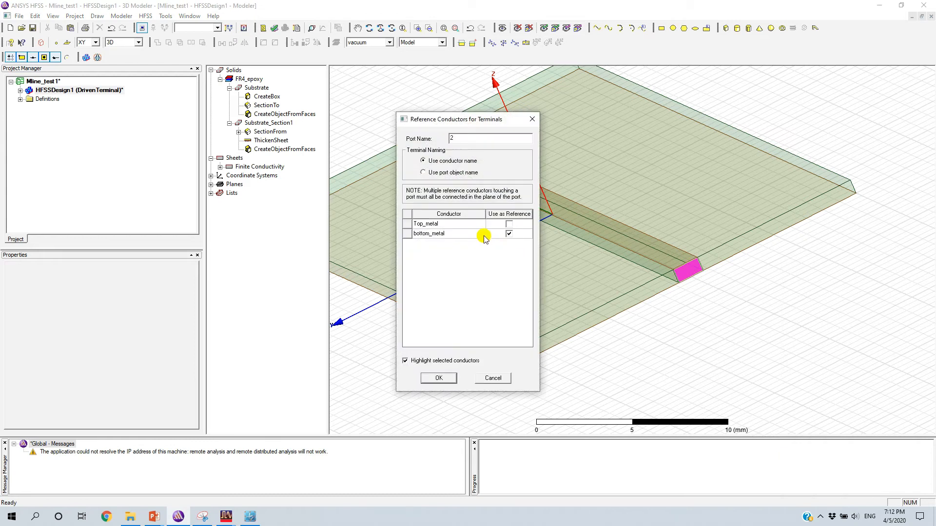
pyautogui.click(509, 234)
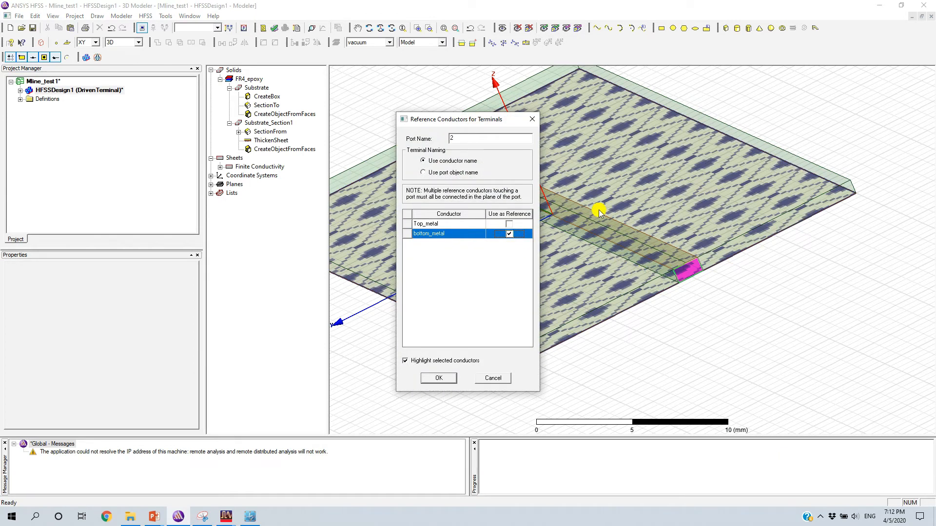
pyautogui.click(440, 380)
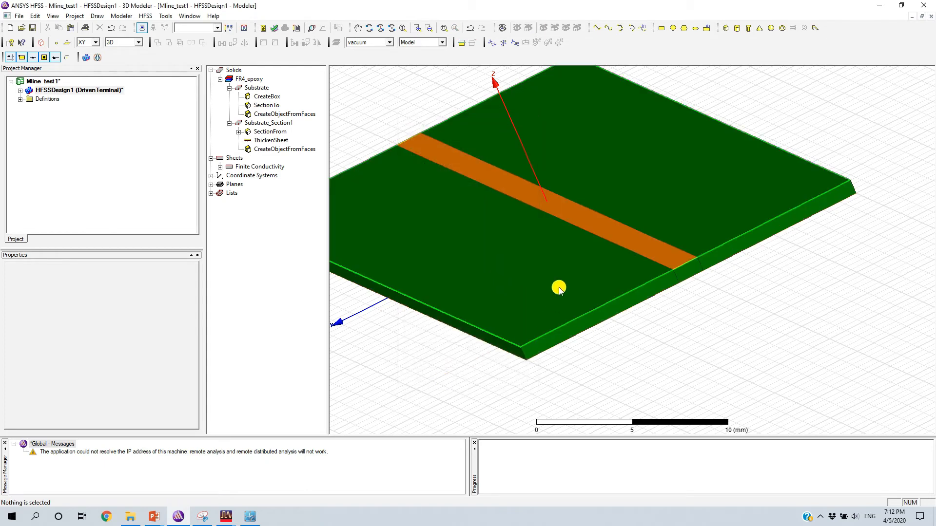
# - Save the project with both lumped ports assigned
pyautogui.keyDown('alt'); pyautogui.moveTo(548, 338); pyautogui.dragTo(674, 315); pyautogui.keyUp('alt')
pyautogui.scroll(-2, 799, 283)
pyautogui.keyDown('alt'); pyautogui.moveTo(851, 289); pyautogui.dragTo(785, 293); pyautogui.keyUp('alt')
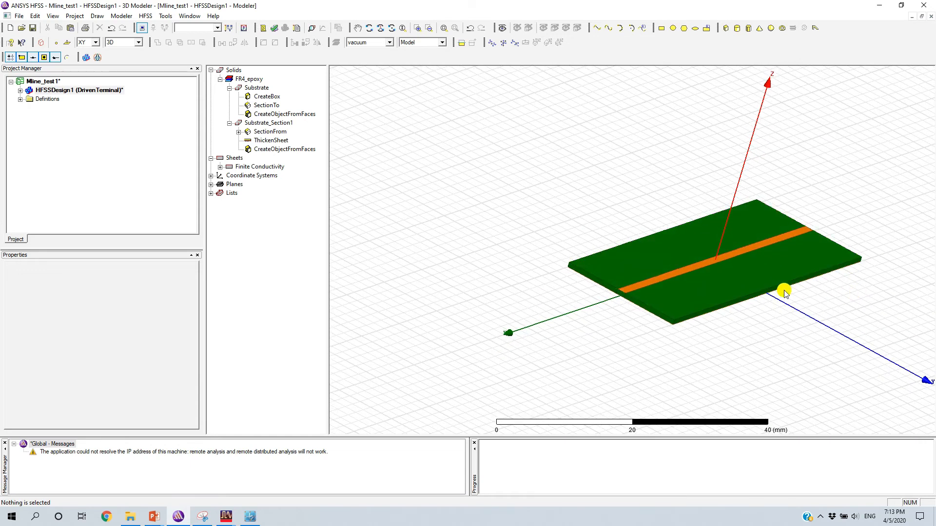
pyautogui.scroll(3, 784, 292)
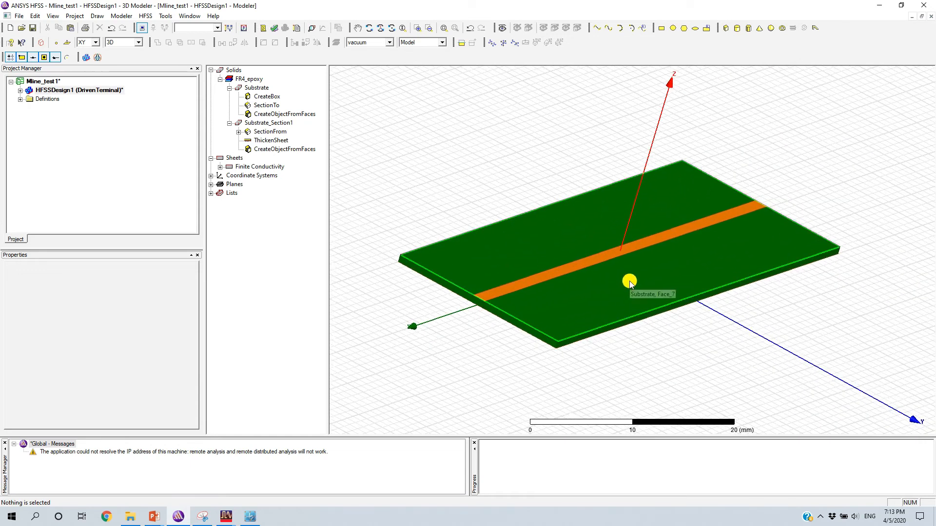
pyautogui.hotkey('ctrl', 's')
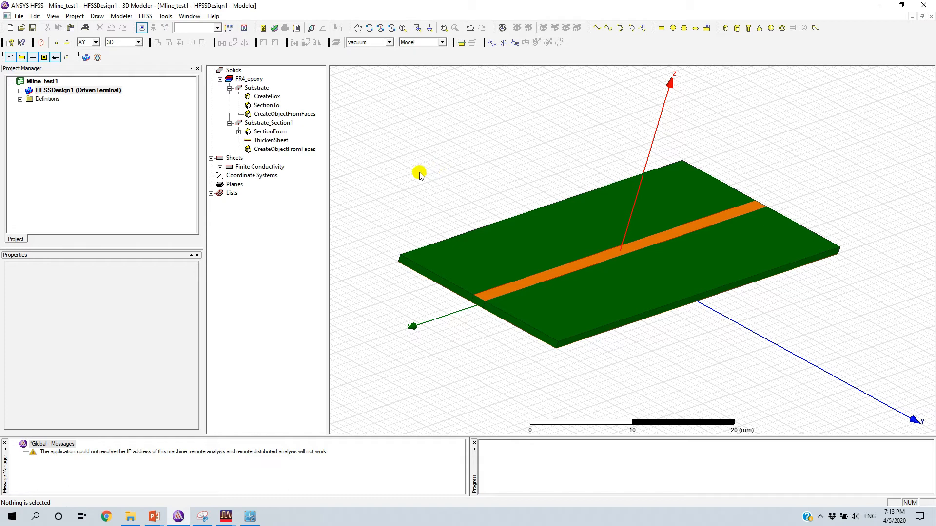
# - Create a region around the model, padded similarly in all directions with an absolute offset in mm
pyautogui.click(41, 44)
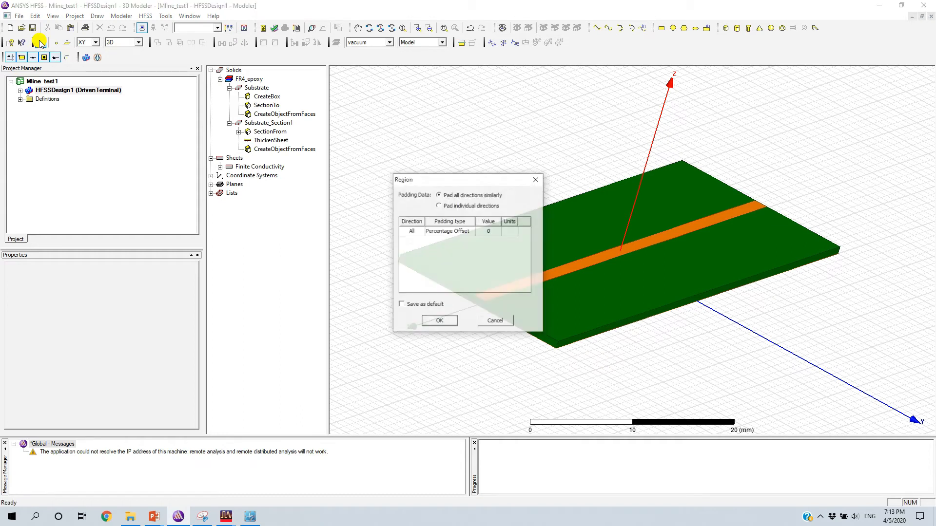
pyautogui.click(466, 232)
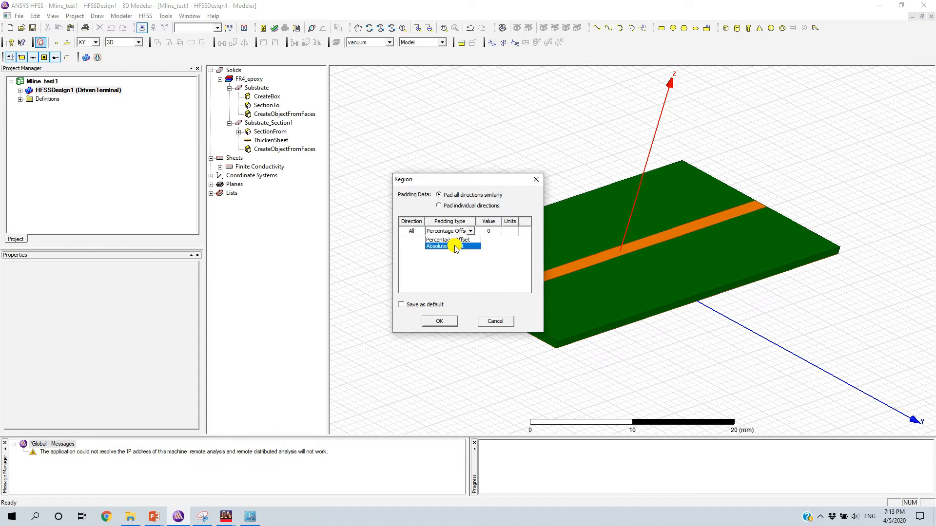
pyautogui.click(454, 247)
pyautogui.click(491, 232)
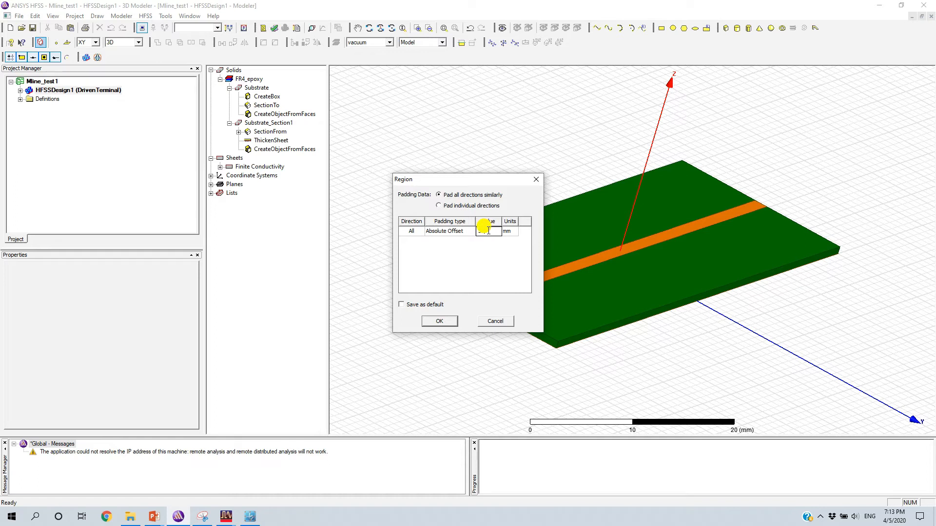
pyautogui.click(445, 322)
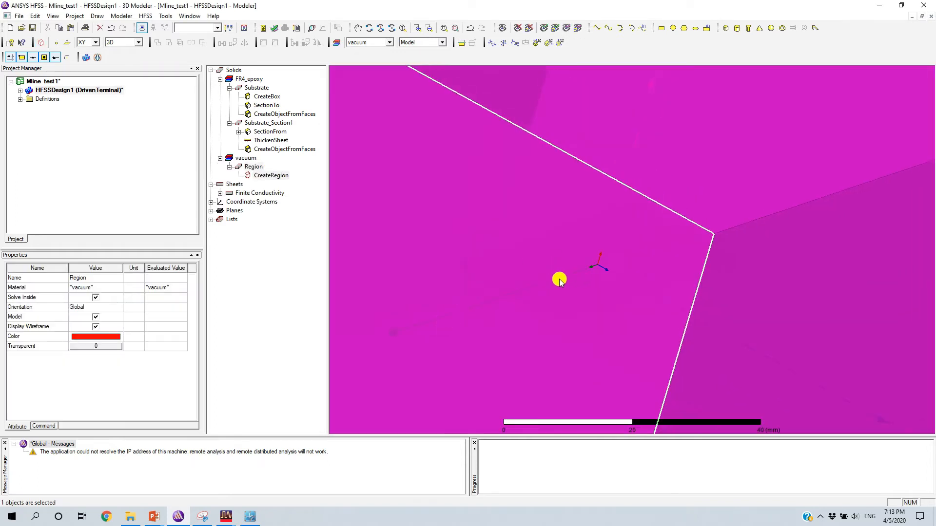
# - Deselect the region, set the selection mode to objects and save the project
pyautogui.scroll(-3, 561, 283)
pyautogui.moveTo(750, 263)
pyautogui.keyDown('alt'); pyautogui.mouseDown()
pyautogui.moveTo(751, 241)
pyautogui.moveTo(745, 265)
pyautogui.mouseUp(); pyautogui.keyUp('alt')
pyautogui.keyDown('alt'); pyautogui.moveTo(913, 244); pyautogui.dragTo(919, 156); pyautogui.keyUp('alt')
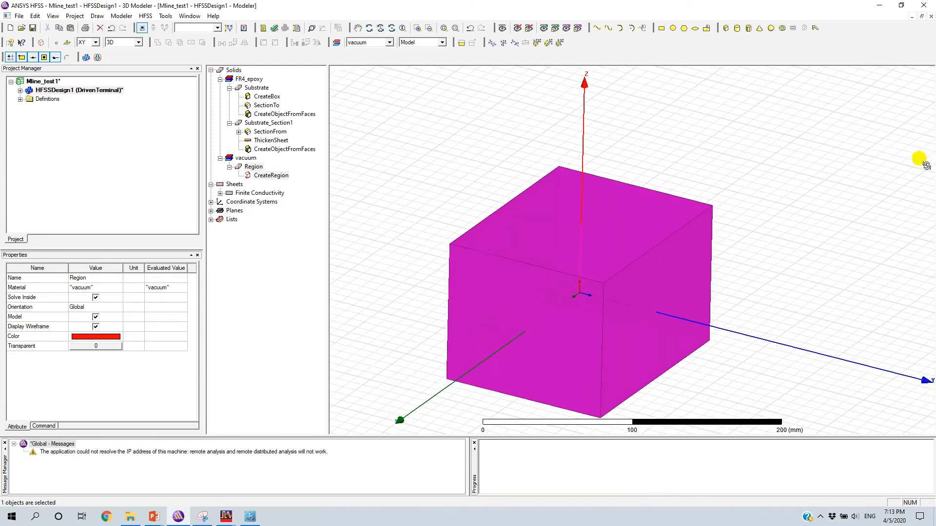
pyautogui.click(420, 183)
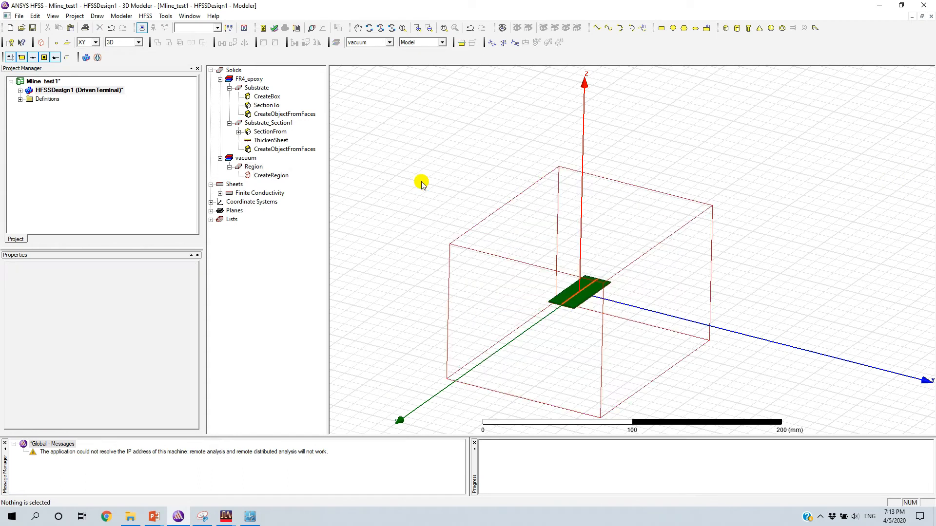
pyautogui.rightClick(421, 183)
pyautogui.click(442, 189)
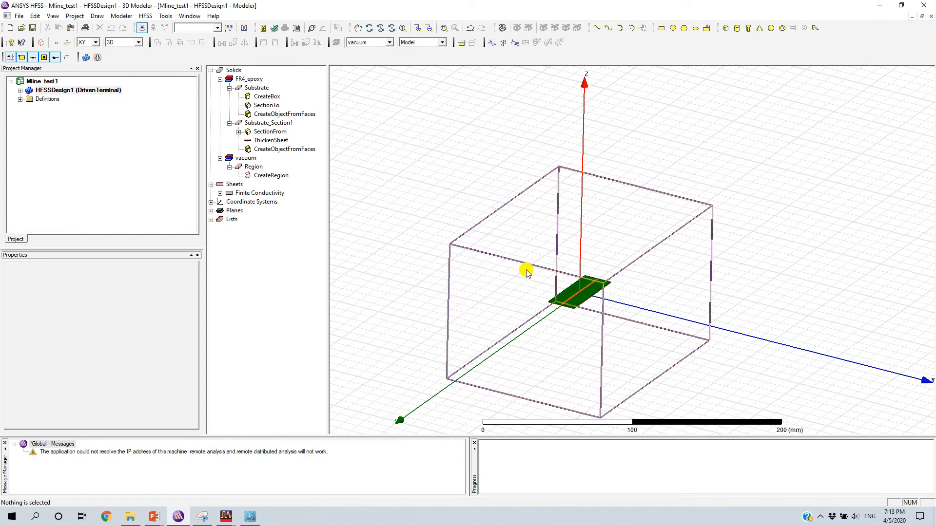
# - Hide the Region object in the active view so that only the microstrip model is displayed
pyautogui.scroll(2, 615, 369)
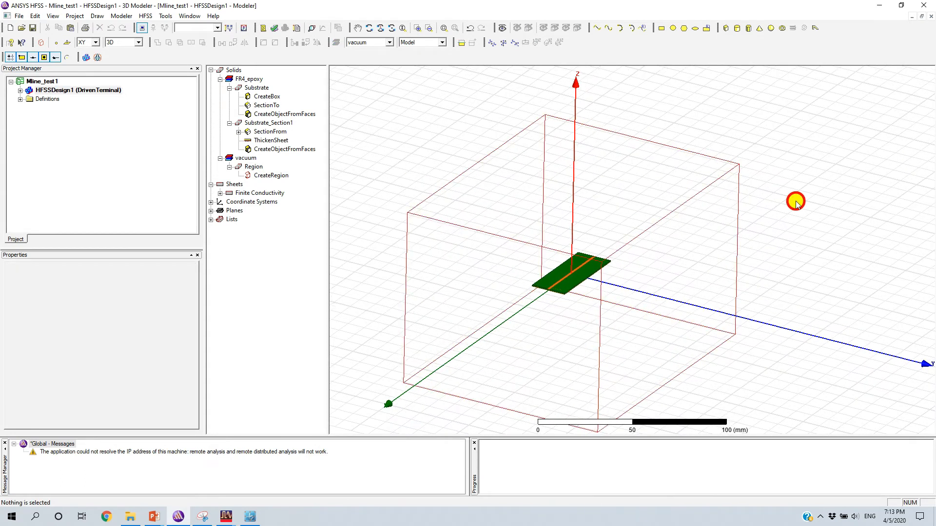
pyautogui.click(675, 242)
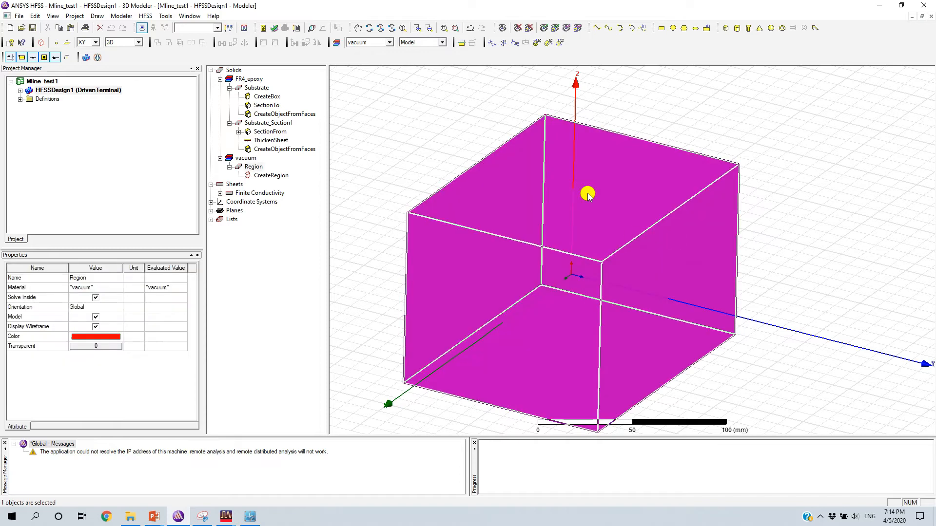
pyautogui.click(502, 29)
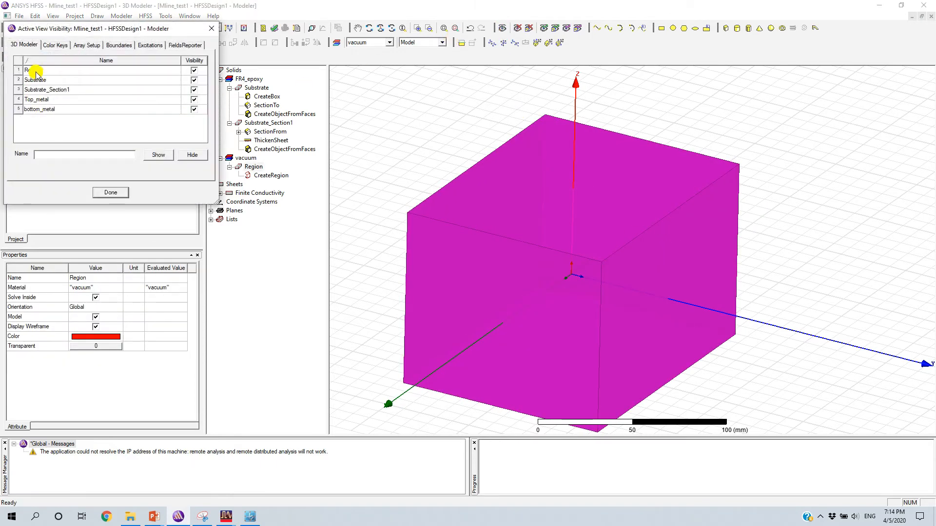
pyautogui.click(197, 72)
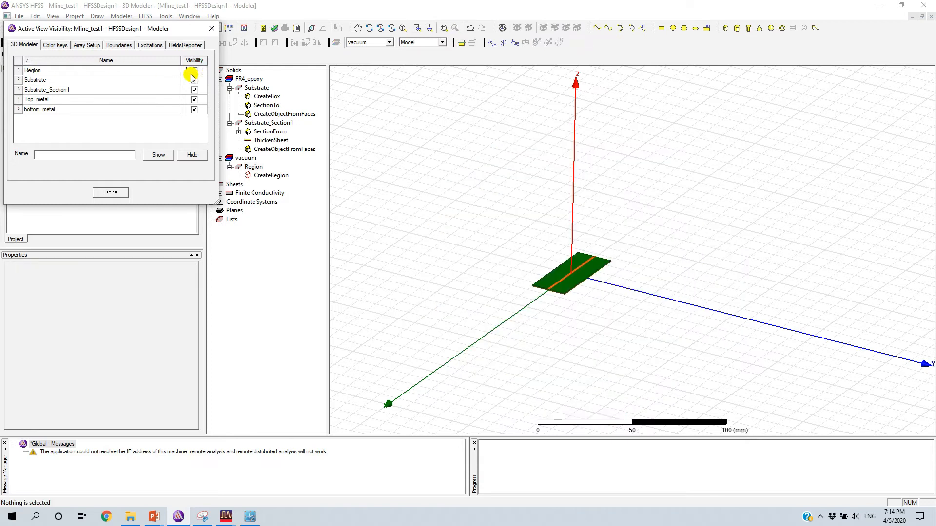
pyautogui.click(110, 192)
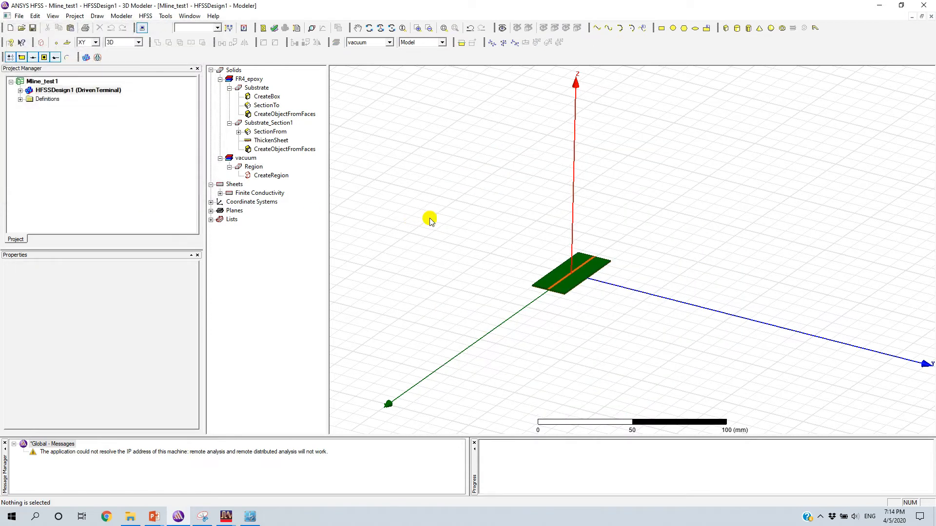
# - Examine the design's boundaries and excitations in the project tree, including the properties of the lumped ports
pyautogui.scroll(3, 587, 275)
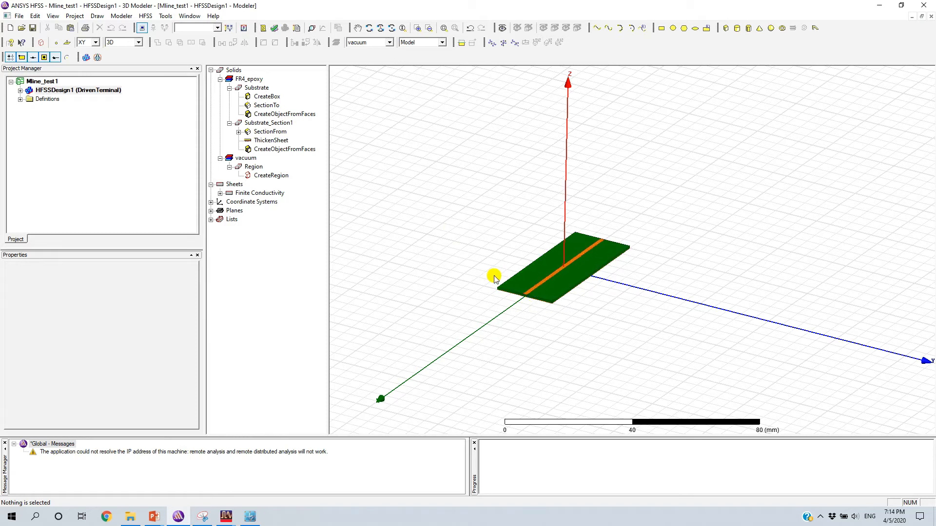
pyautogui.scroll(2, 514, 267)
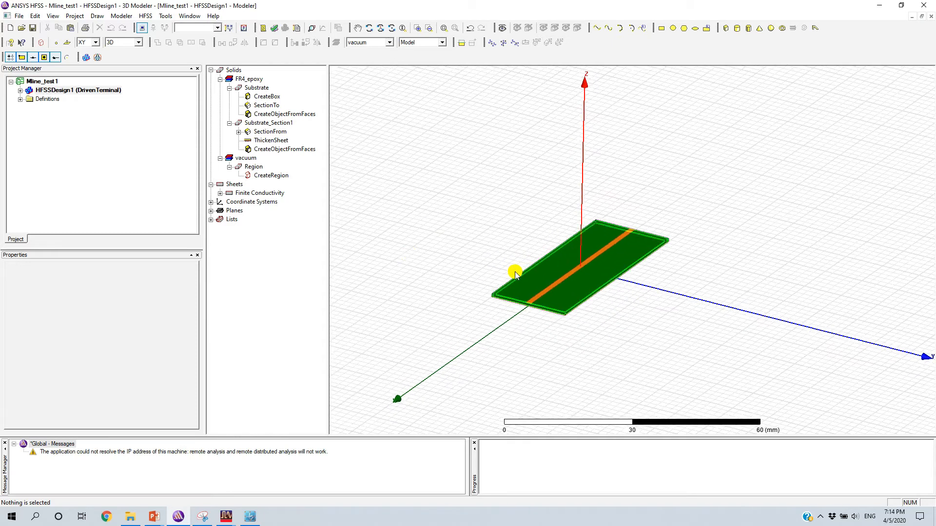
pyautogui.click(20, 91)
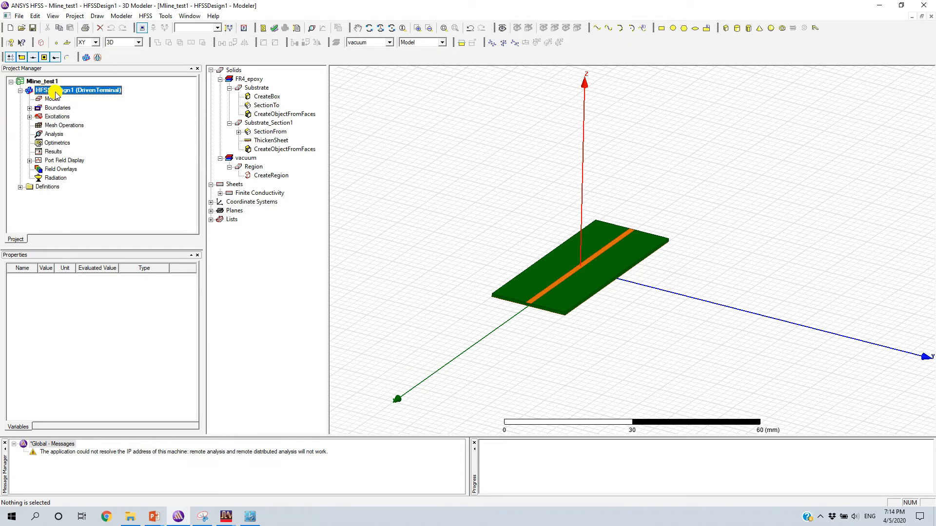
pyautogui.click(30, 108)
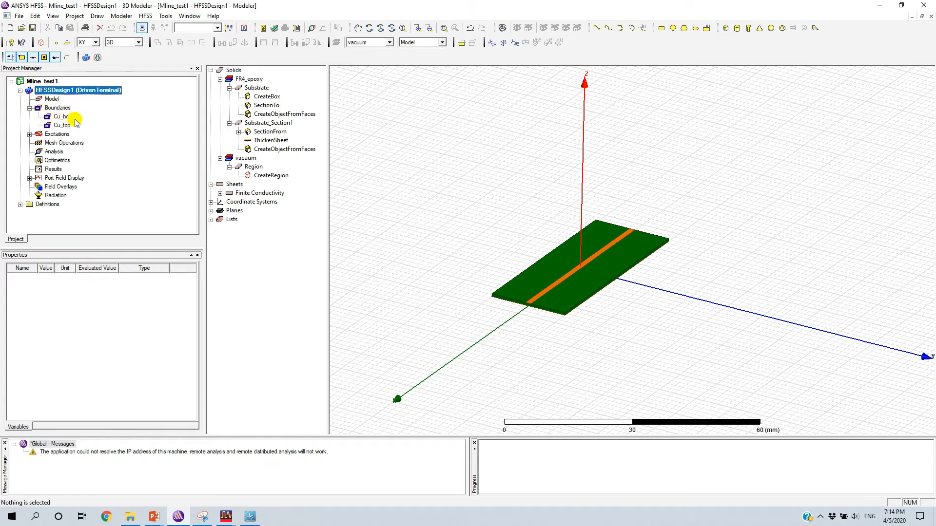
pyautogui.click(30, 134)
pyautogui.click(55, 142)
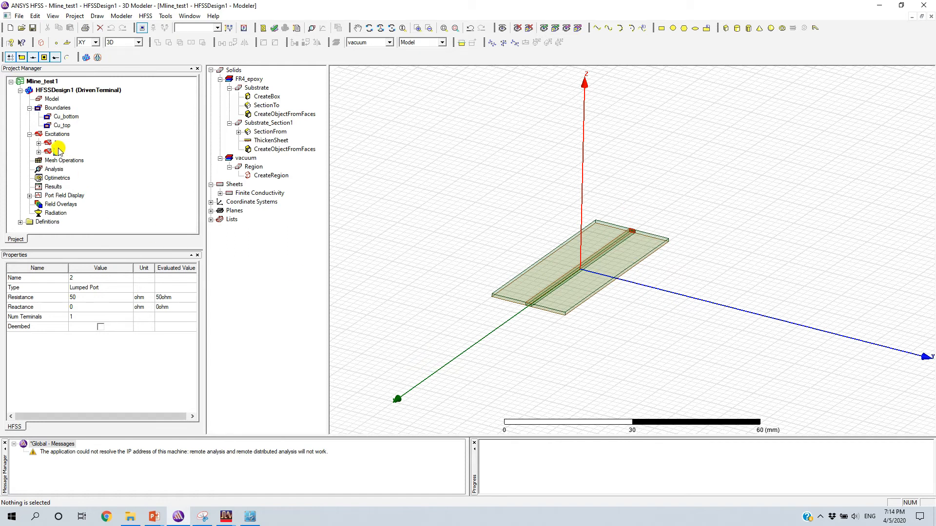
pyautogui.click(30, 135)
pyautogui.click(29, 107)
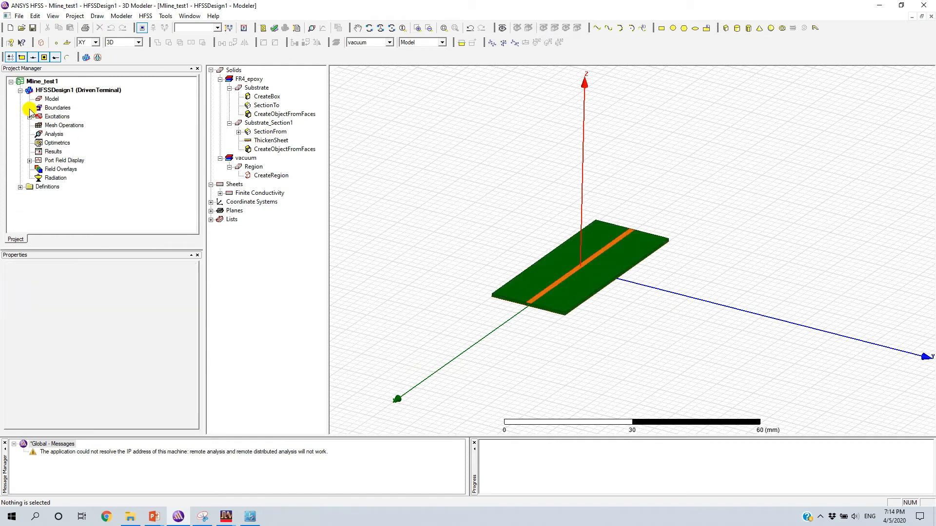
# - Add a driven solution setup to the analysis and set its solution frequency to 6 GHz
pyautogui.rightClick(51, 135)
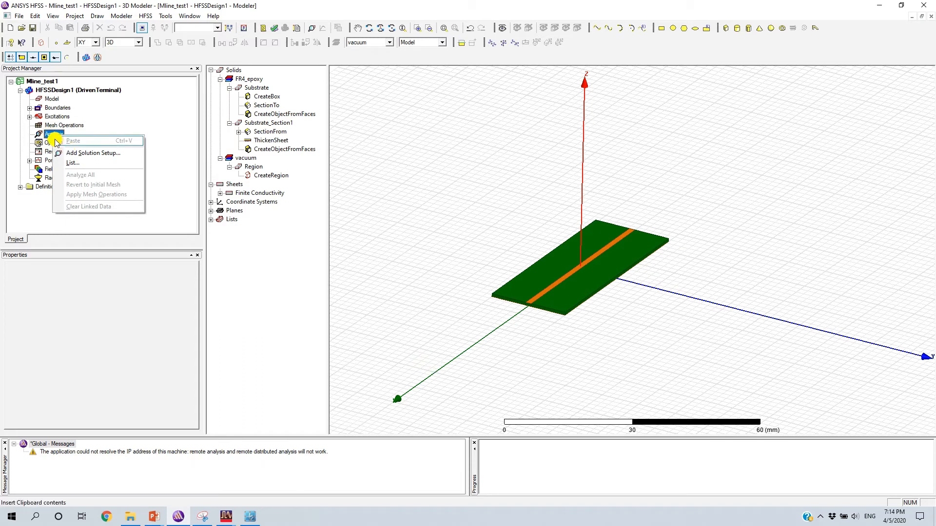
pyautogui.click(79, 155)
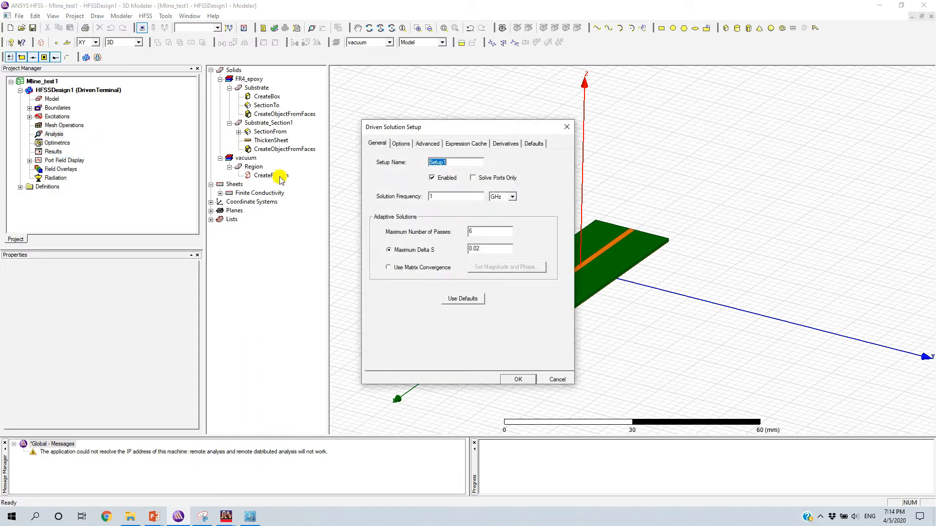
pyautogui.doubleClick(444, 196)
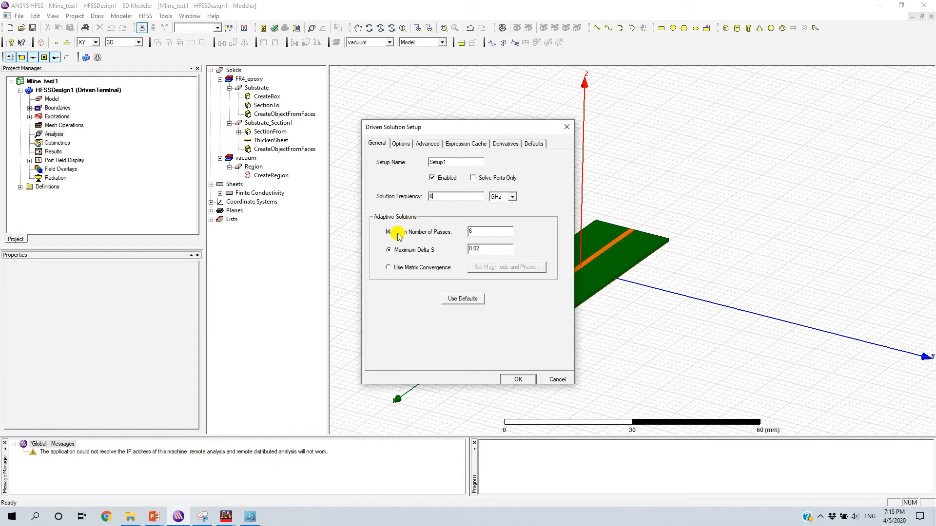
# - Try 20 as the maximum number of adaptive passes and restore the value to 6
pyautogui.doubleClick(480, 232)
pyautogui.moveTo(480, 230); pyautogui.dragTo(467, 230)
pyautogui.write('20')
pyautogui.write('6')
# - Examine the adaptive convergence criteria of the solution setup: the maximum number of passes and the maximum Delta S
pyautogui.moveTo(487, 249); pyautogui.dragTo(470, 249)
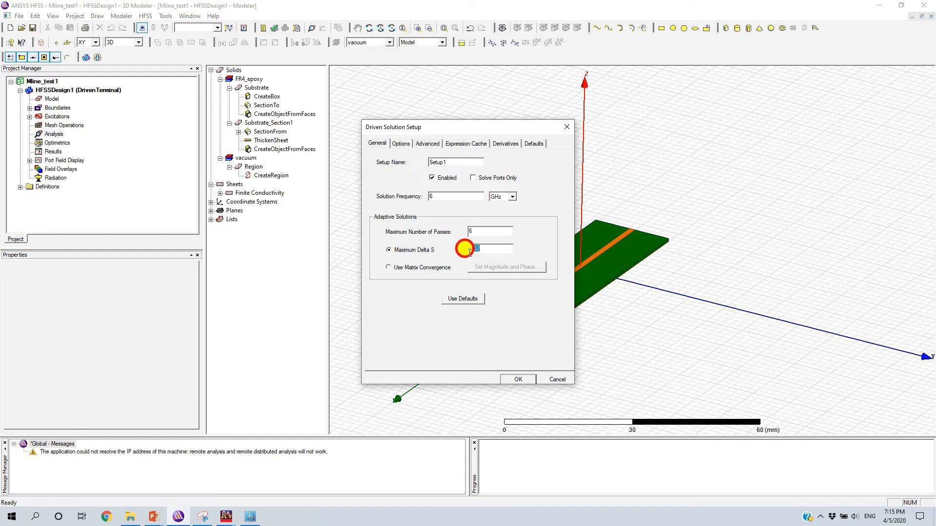
pyautogui.click(489, 248)
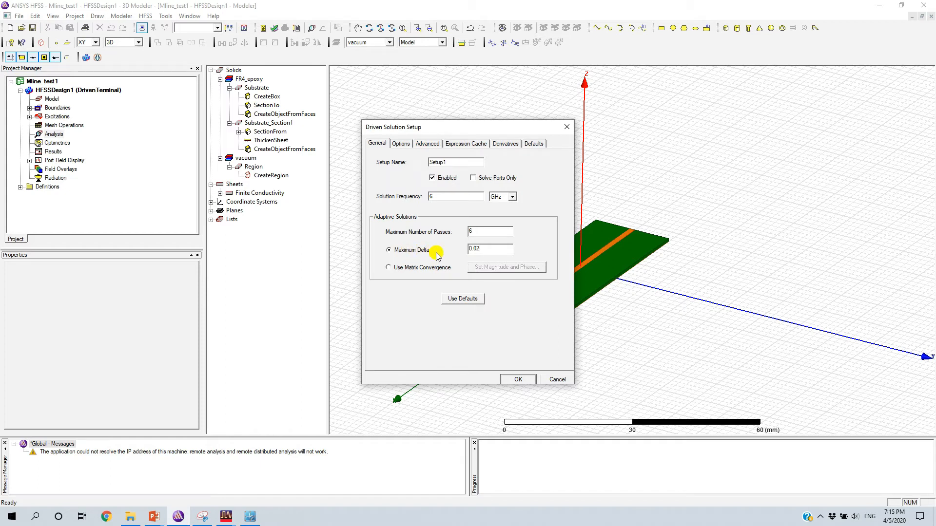
pyautogui.moveTo(471, 230); pyautogui.dragTo(497, 229)
pyautogui.moveTo(482, 250); pyautogui.dragTo(465, 233)
pyautogui.press('Tab')
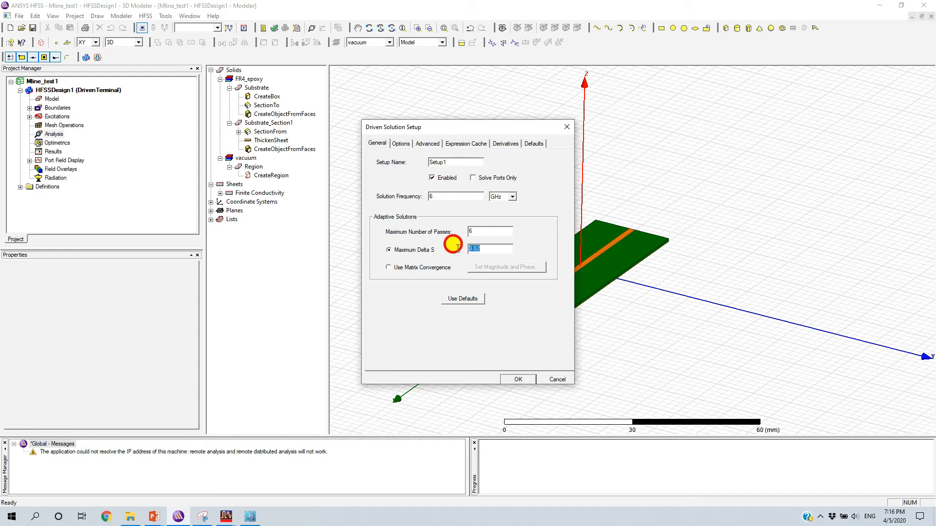
# - Review the setup's mesh refinement, advanced, expression cache, derivatives and defaults settings, and accept the driven solution setup
pyautogui.click(402, 144)
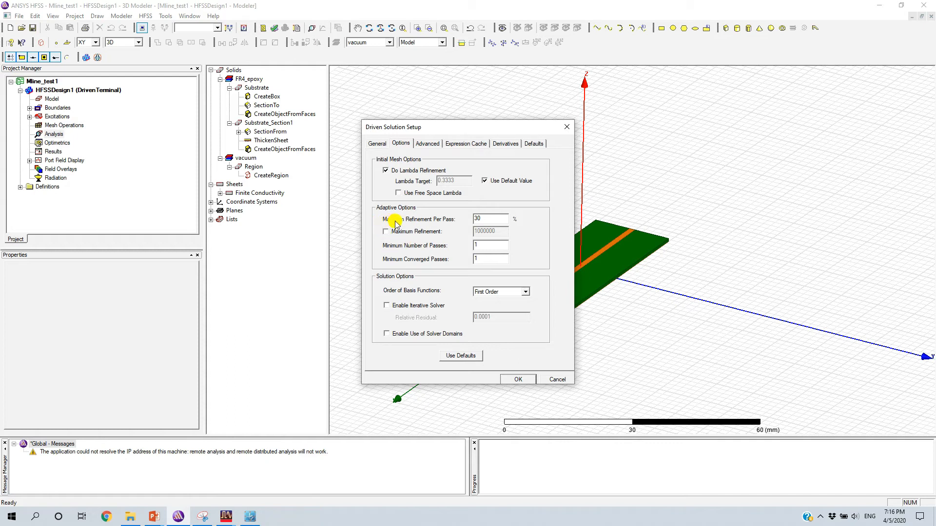
pyautogui.moveTo(490, 219); pyautogui.dragTo(468, 219)
pyautogui.click(484, 219)
pyautogui.click(430, 144)
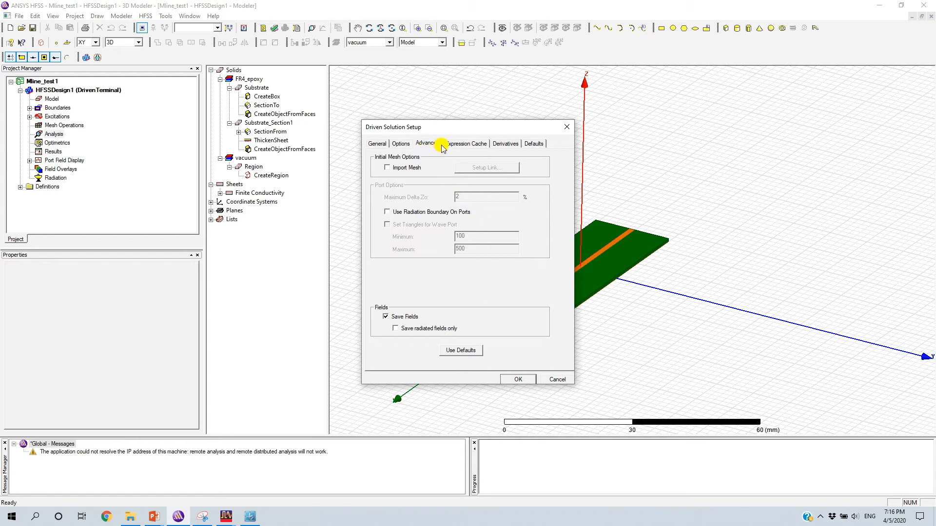
pyautogui.click(465, 144)
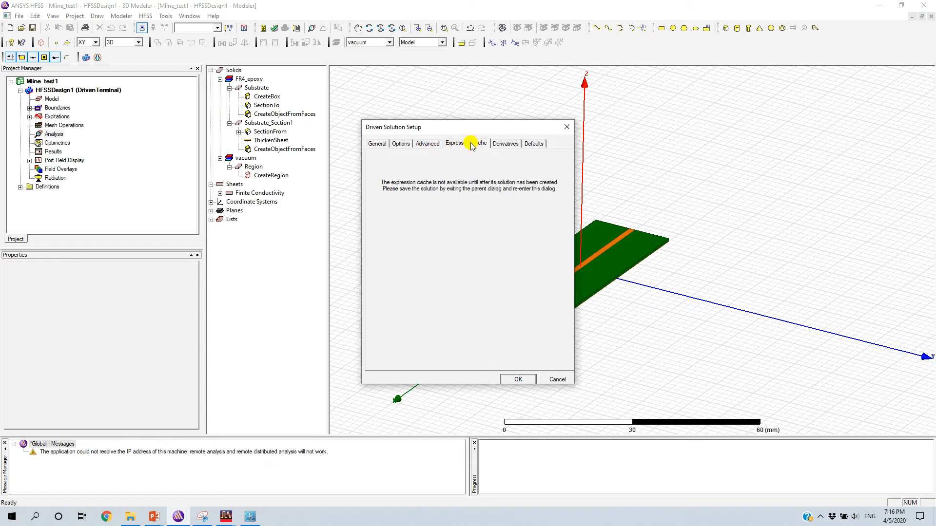
pyautogui.click(505, 144)
pyautogui.click(534, 144)
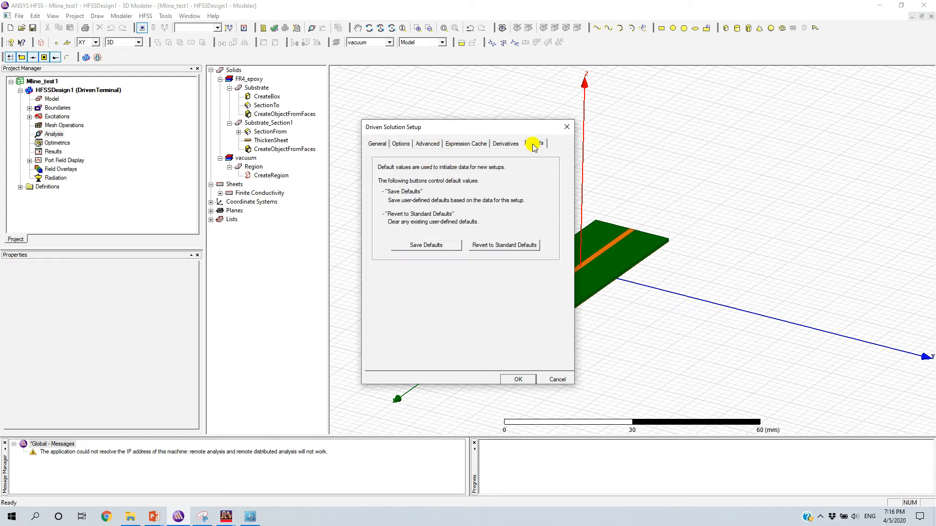
pyautogui.click(377, 144)
pyautogui.click(401, 144)
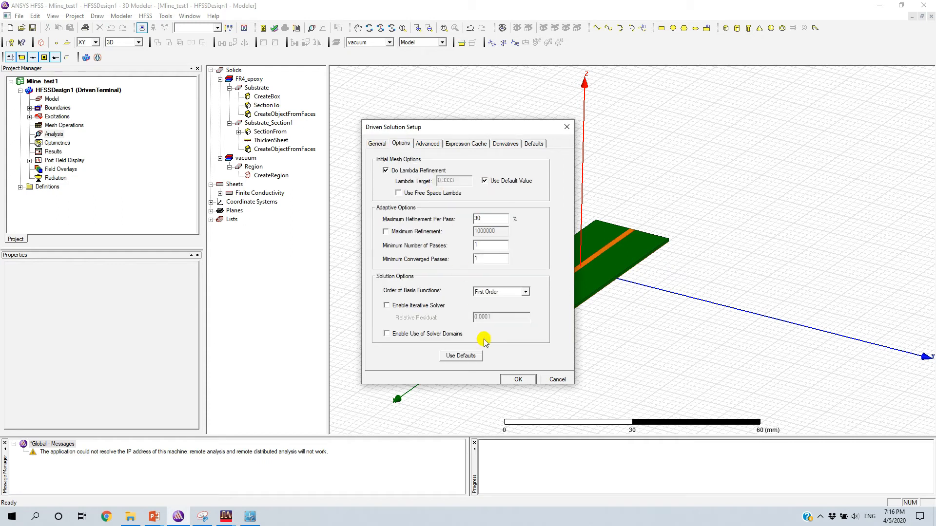
pyautogui.click(518, 379)
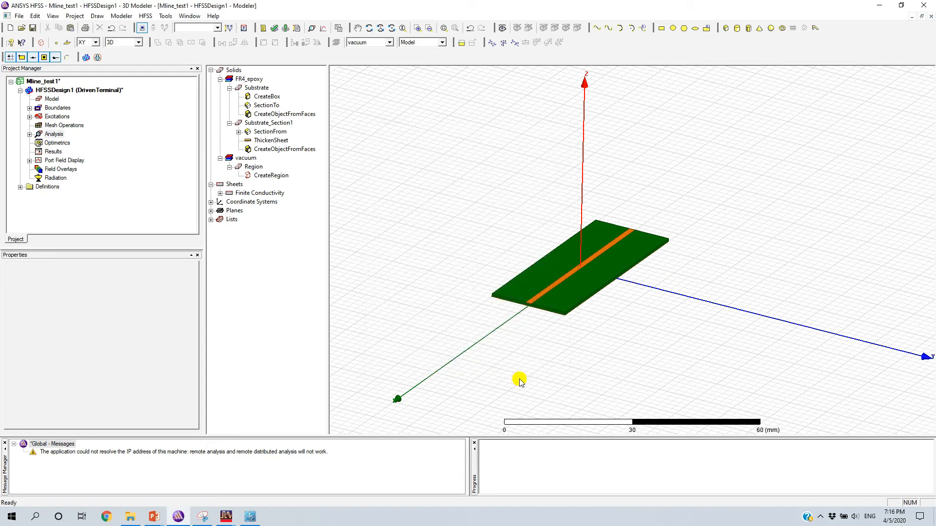
# - Add a frequency sweep to Setup1 and set its sweep type to Discrete
pyautogui.click(29, 134)
pyautogui.click(58, 143)
pyautogui.rightClick(58, 145)
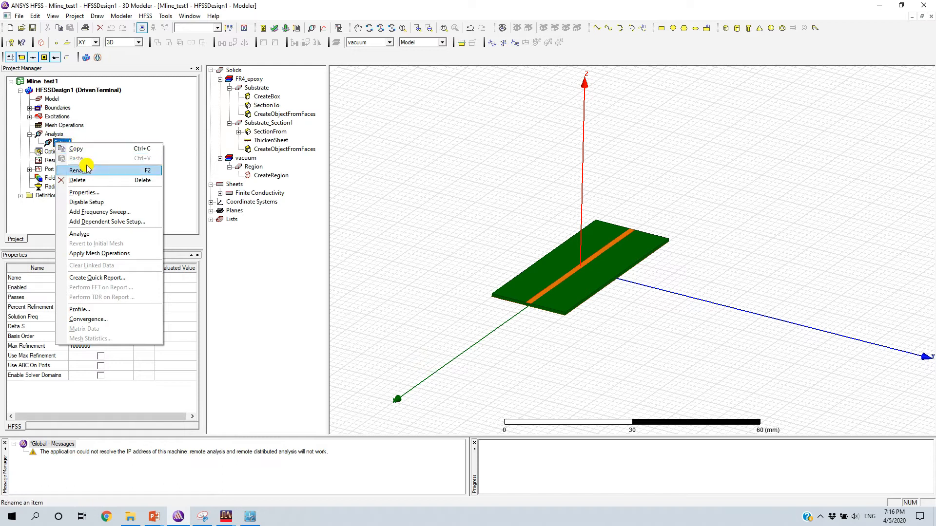
pyautogui.click(108, 213)
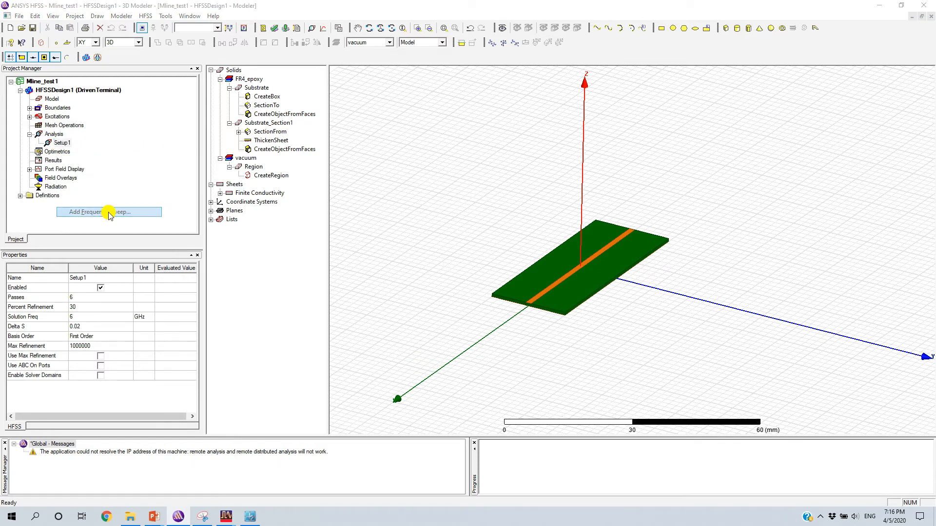
pyautogui.moveTo(402, 143); pyautogui.dragTo(438, 142)
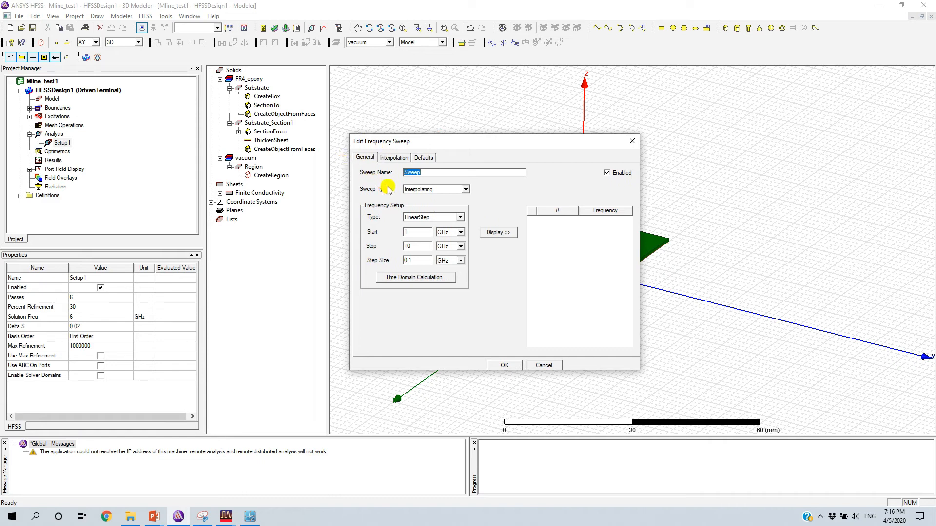
pyautogui.click(464, 190)
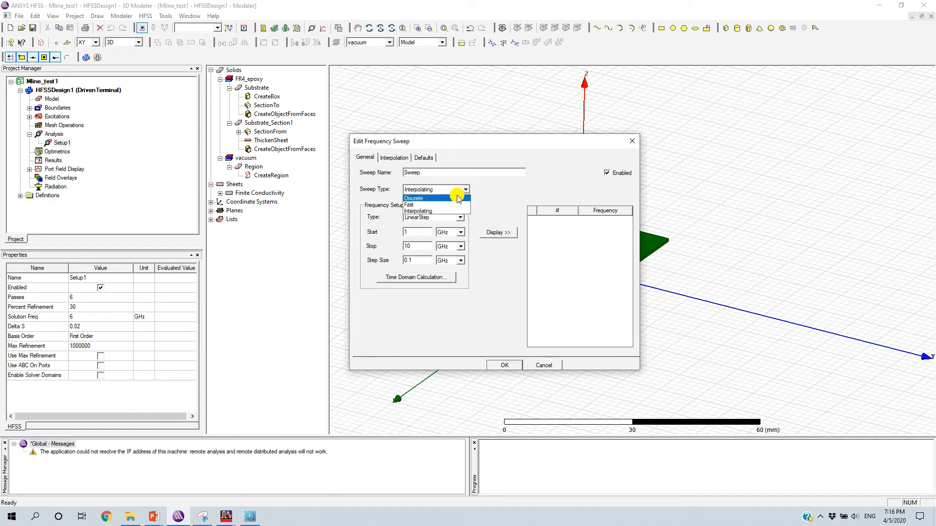
pyautogui.click(414, 198)
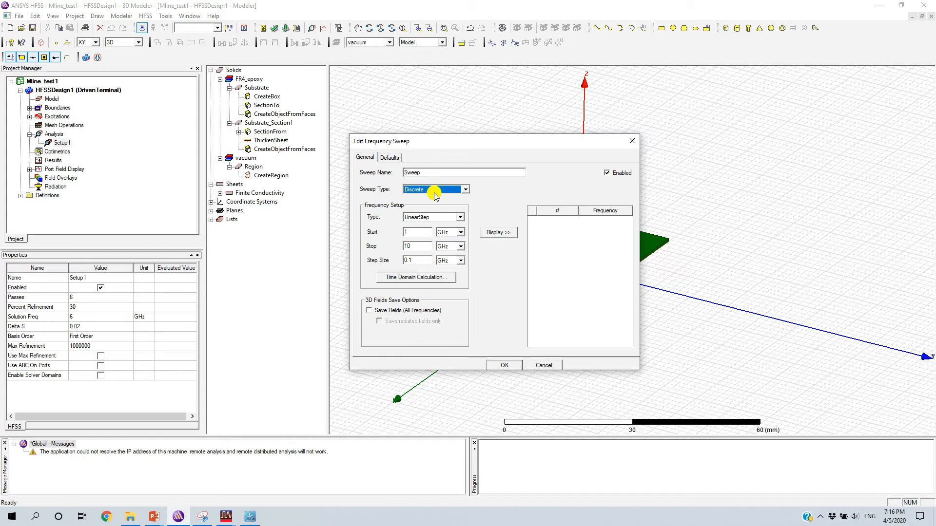
# - Set the sweep's stop frequency to 5 GHz with a 0.1 GHz step size, and display the list of frequency points
pyautogui.doubleClick(412, 246)
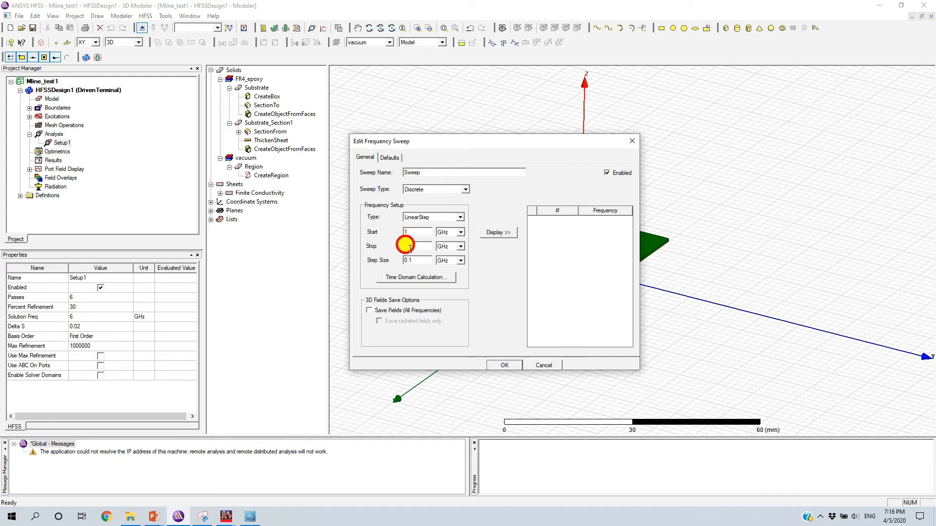
pyautogui.write('5')
pyautogui.doubleClick(418, 261)
pyautogui.press('BackSpace')
pyautogui.write('0.1')
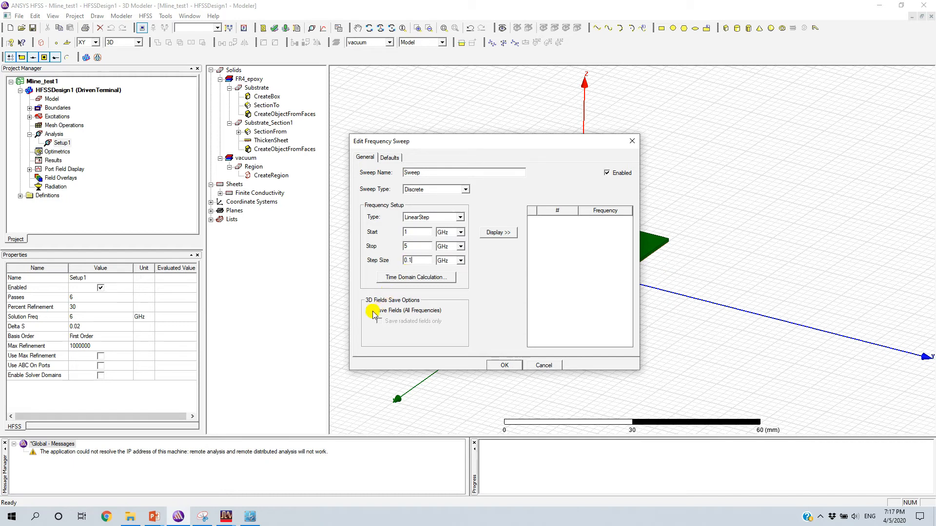
pyautogui.click(501, 233)
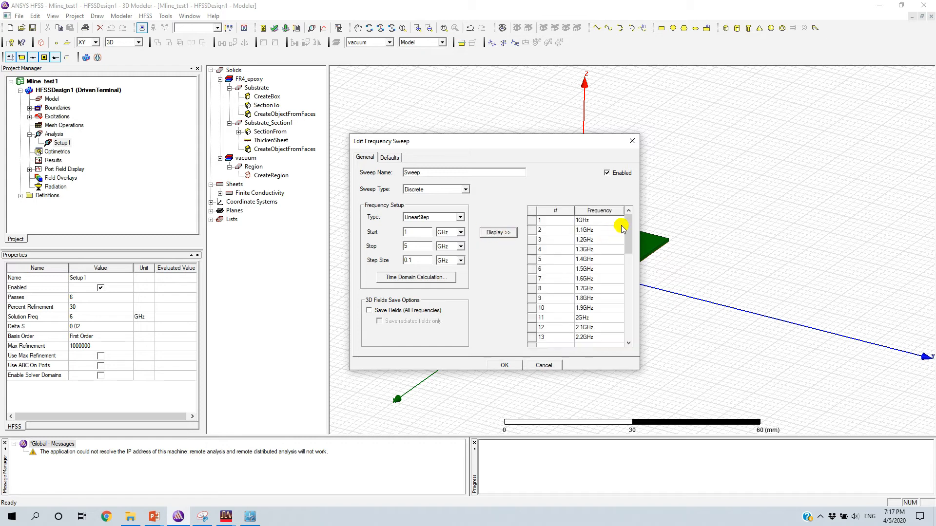
pyautogui.moveTo(628, 222); pyautogui.dragTo(609, 212)
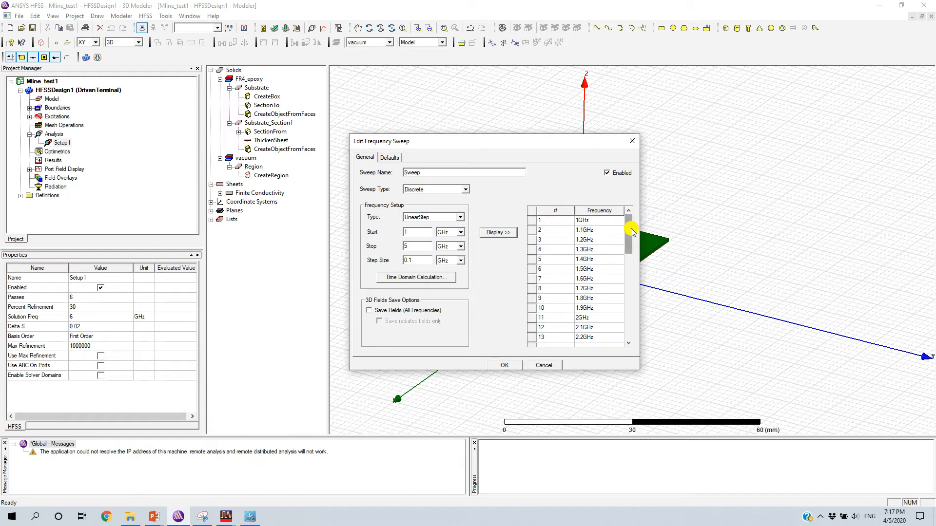
# - Enable saving fields at all frequencies for the discrete sweep, check its defaults options, and accept the sweep
pyautogui.click(369, 312)
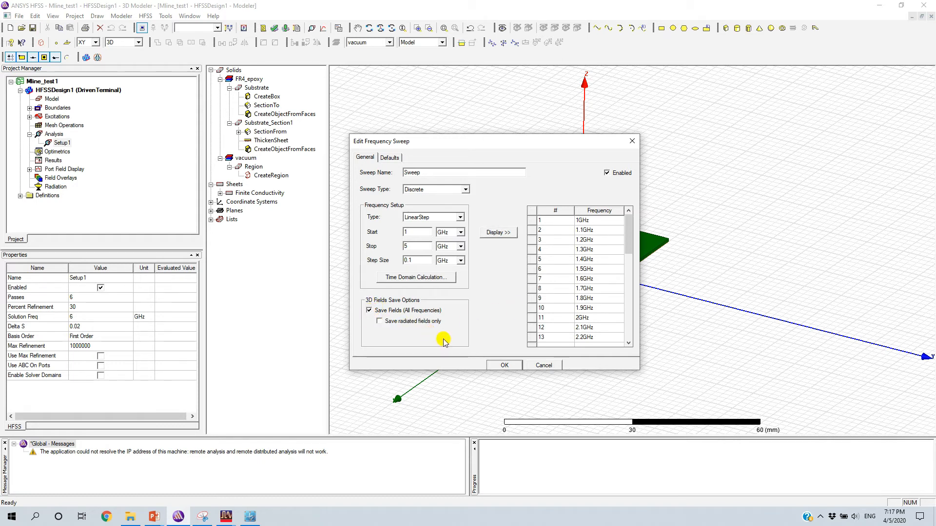
pyautogui.click(394, 158)
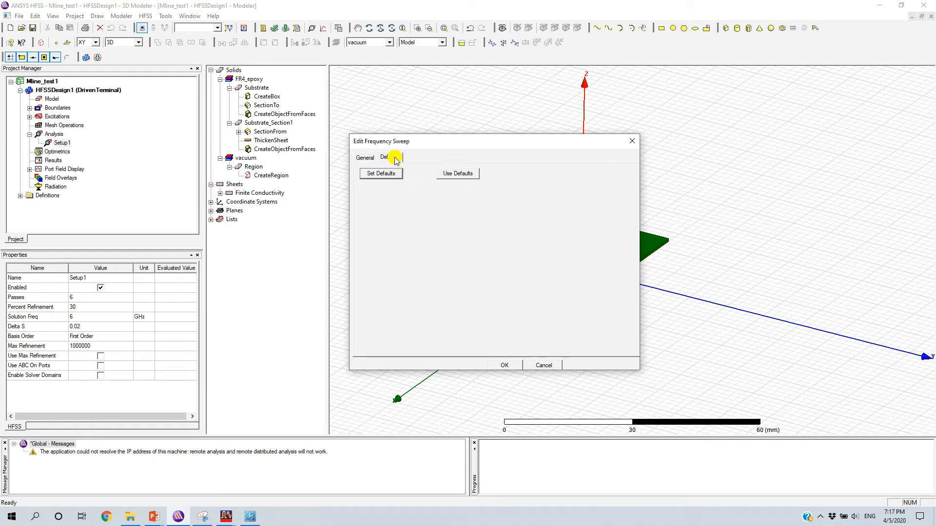
pyautogui.click(366, 157)
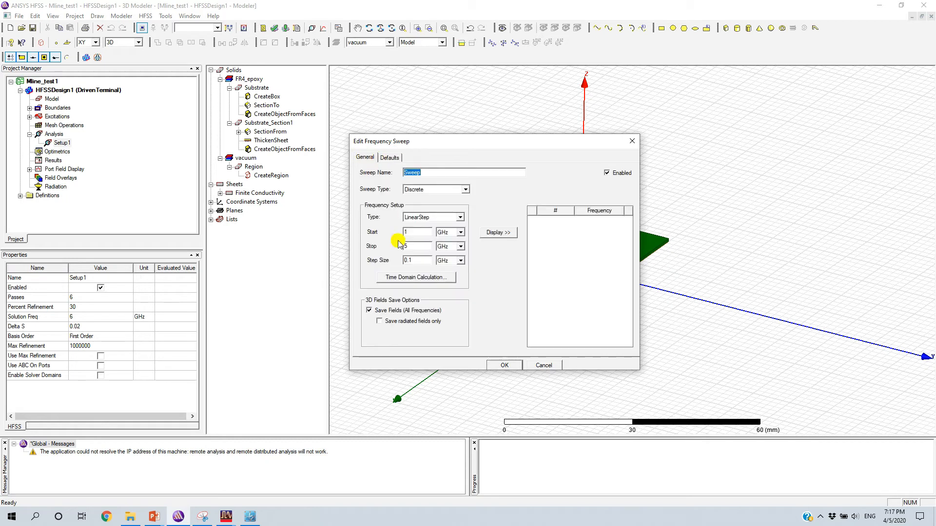
pyautogui.click(504, 364)
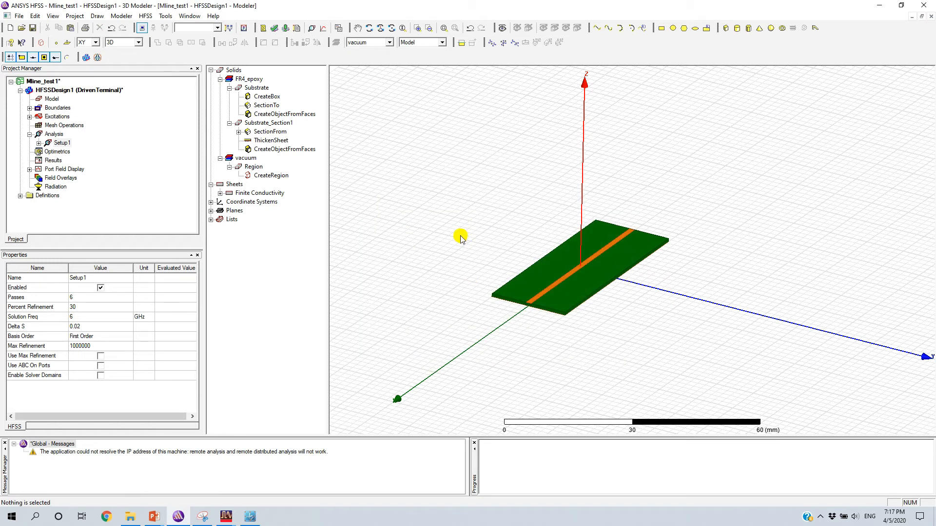
# - Save the project and run a validation check on HFSSDesign1
pyautogui.hotkey('ctrl', 's')
pyautogui.click(273, 29)
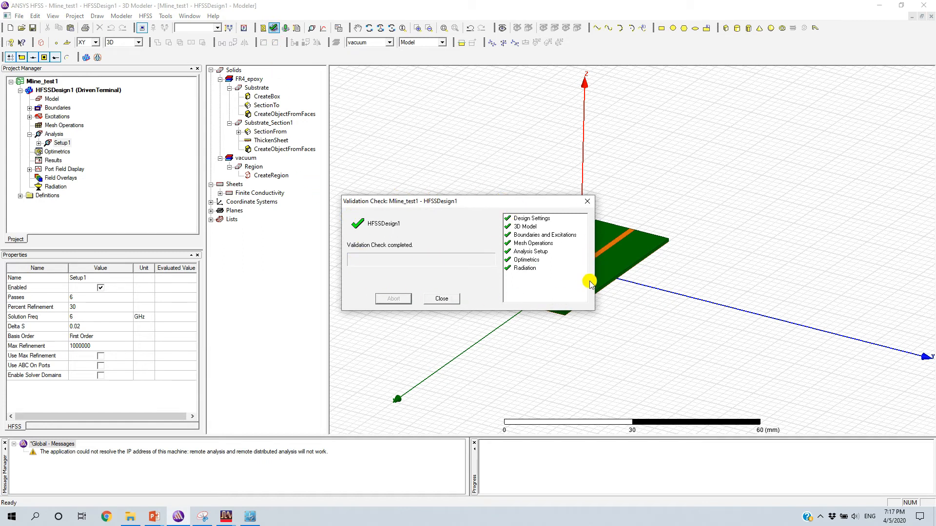
pyautogui.click(438, 301)
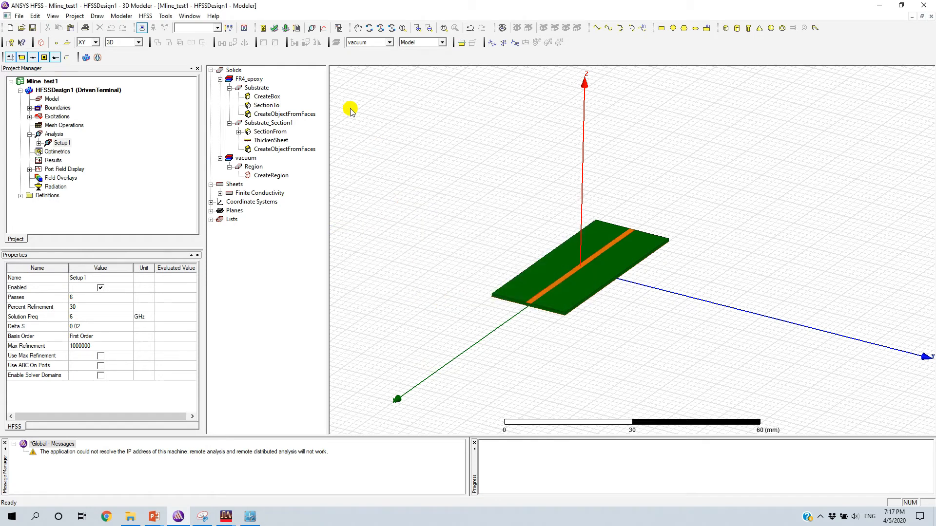
# - Run the analysis of the design through to the solved state
pyautogui.click(286, 29)
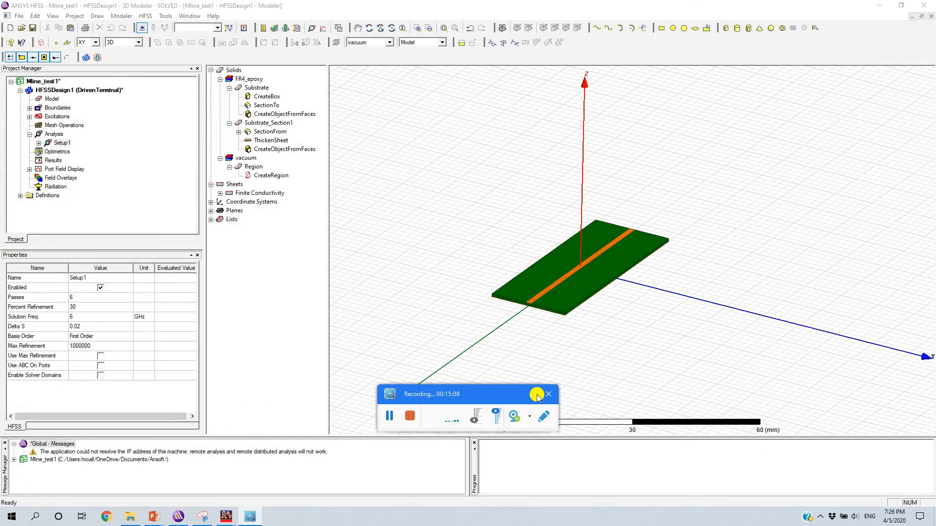
pyautogui.click(537, 395)
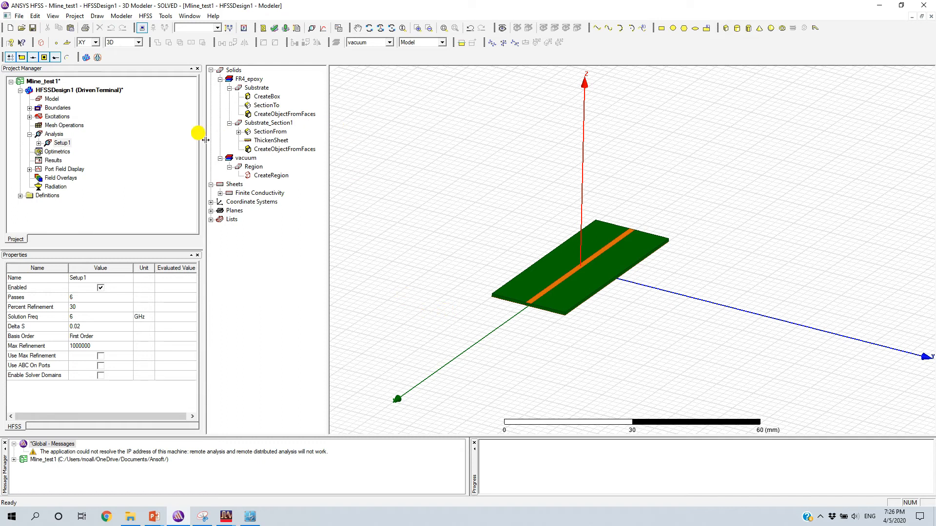
# - Create a rectangular plot of the terminal S parameter St(Top_metal_T1,Top_metal_T1) in dB versus frequency from Setup1 : Sweep
pyautogui.click(54, 160)
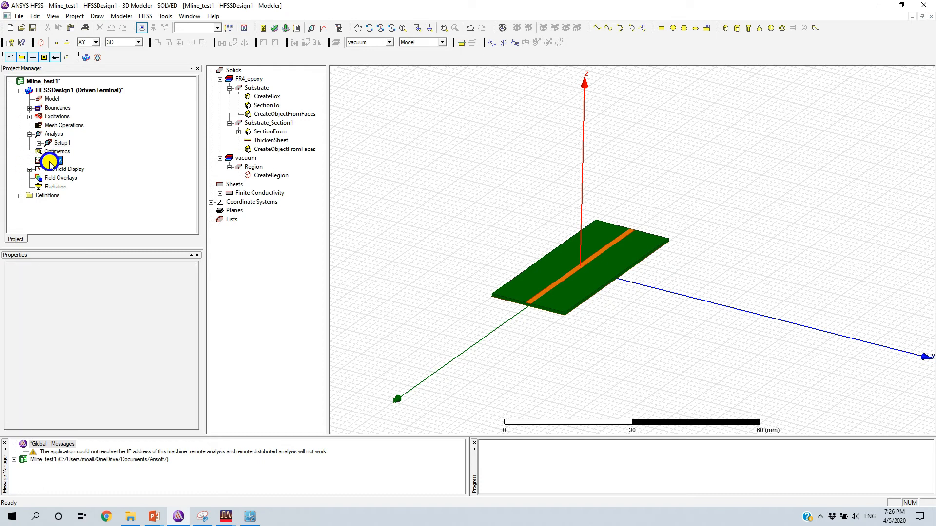
pyautogui.rightClick(51, 162)
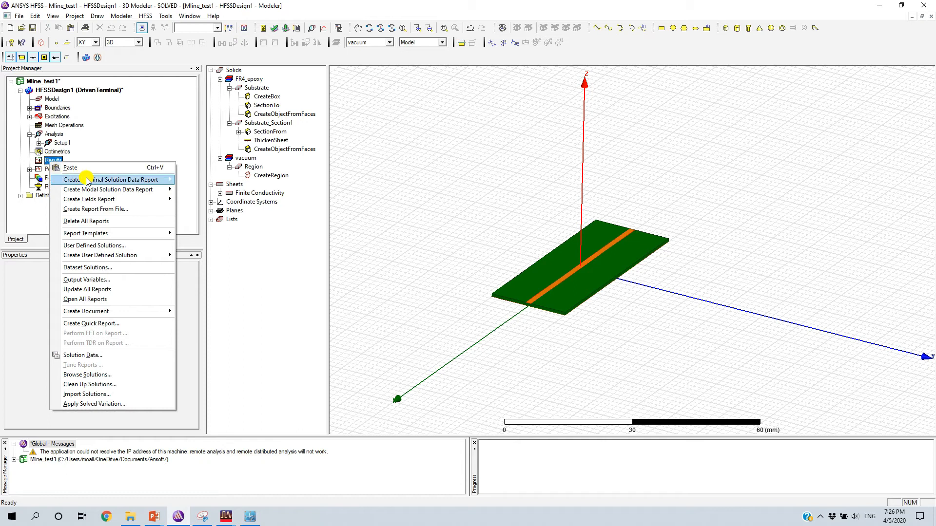
pyautogui.moveTo(157, 183)
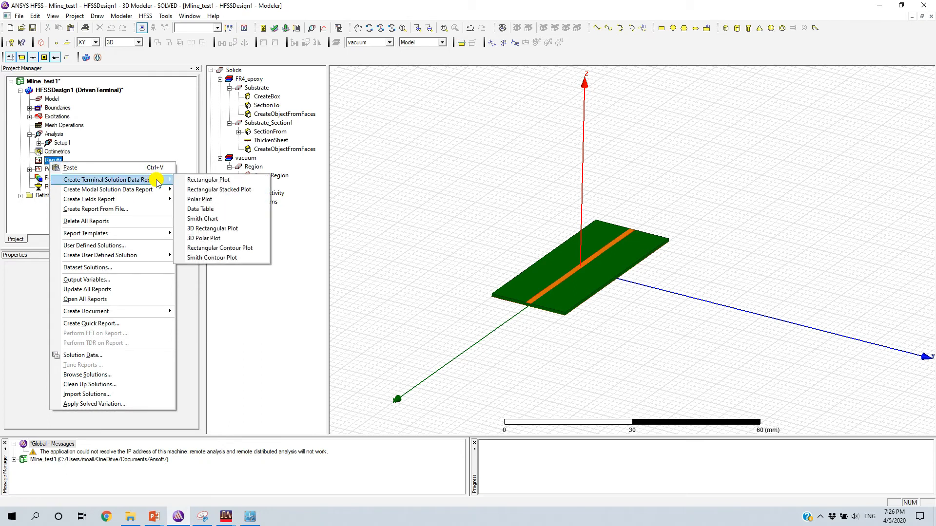
pyautogui.click(208, 181)
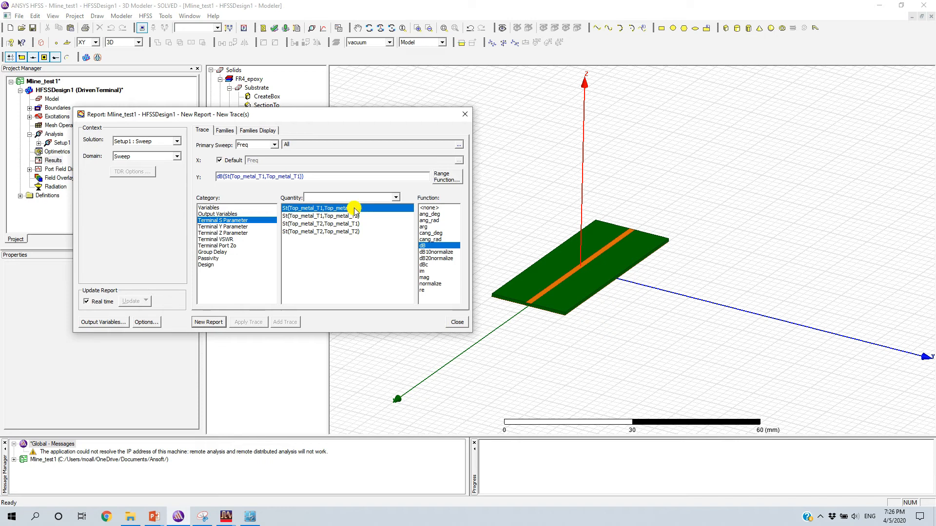
pyautogui.click(209, 322)
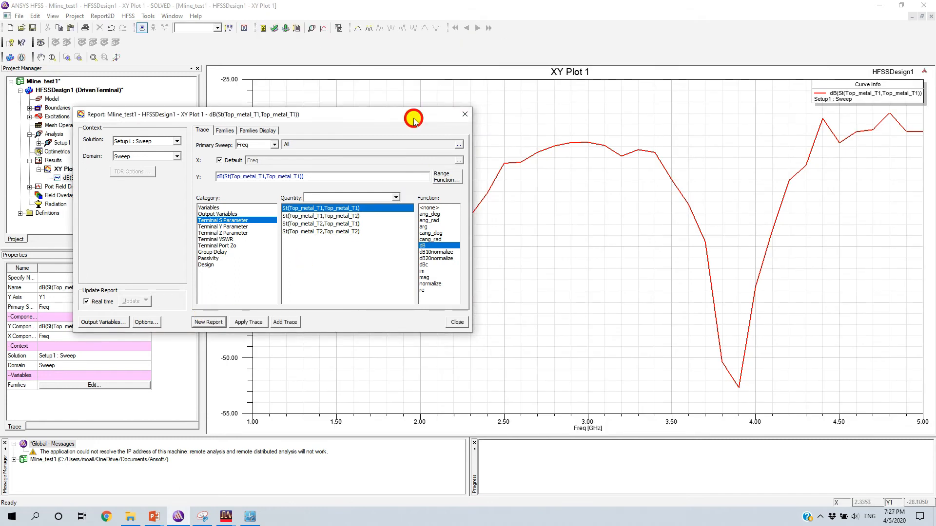
# - Move the report dialog clear of XY Plot 1 to examine the reflection curve over the swept frequency range
pyautogui.moveTo(414, 120); pyautogui.dragTo(393, 171)
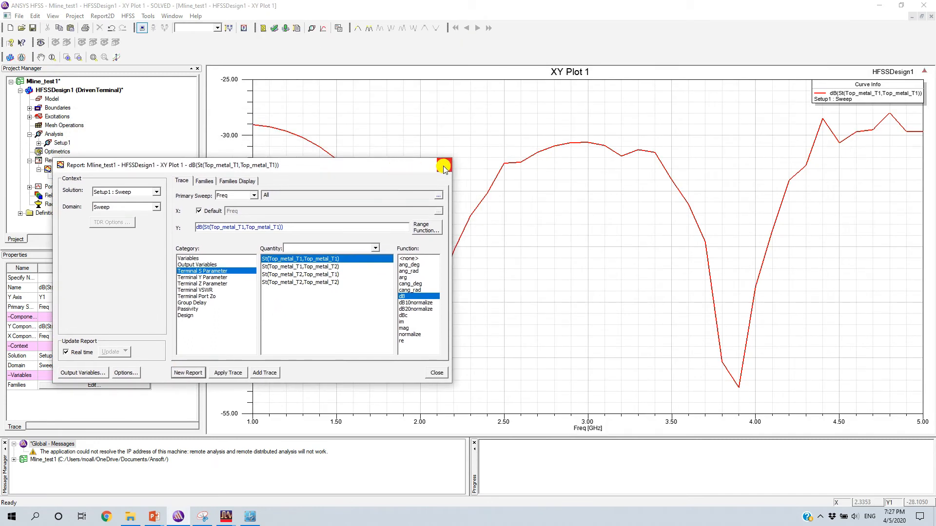
pyautogui.moveTo(412, 167); pyautogui.dragTo(371, 391)
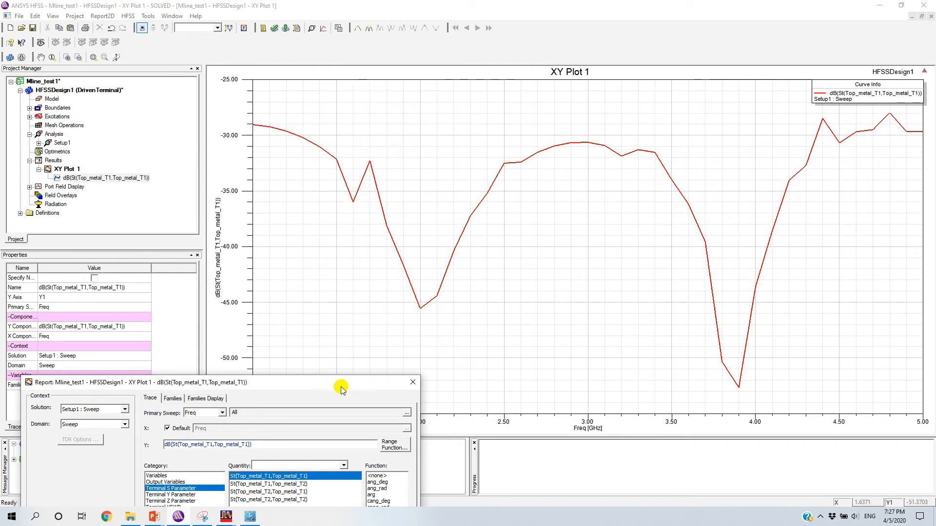
pyautogui.moveTo(341, 388); pyautogui.dragTo(380, 212)
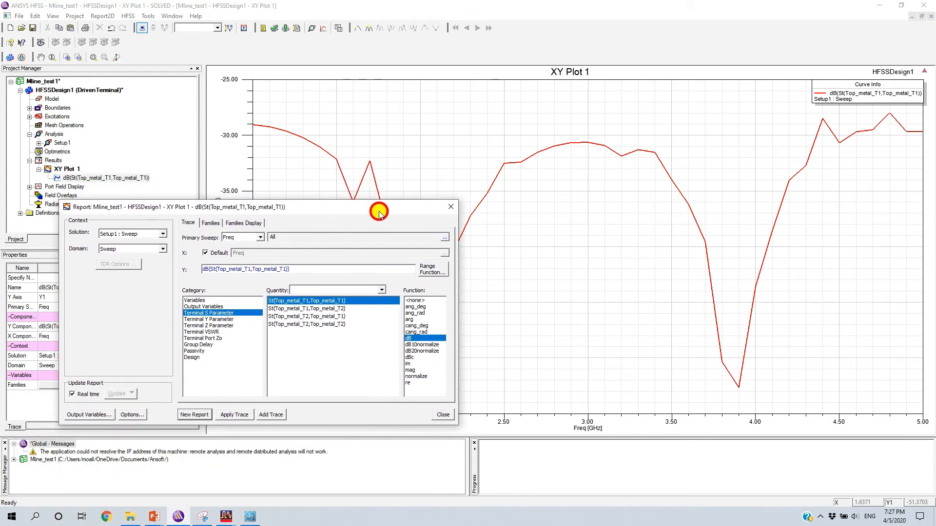
pyautogui.moveTo(380, 213); pyautogui.dragTo(380, 212)
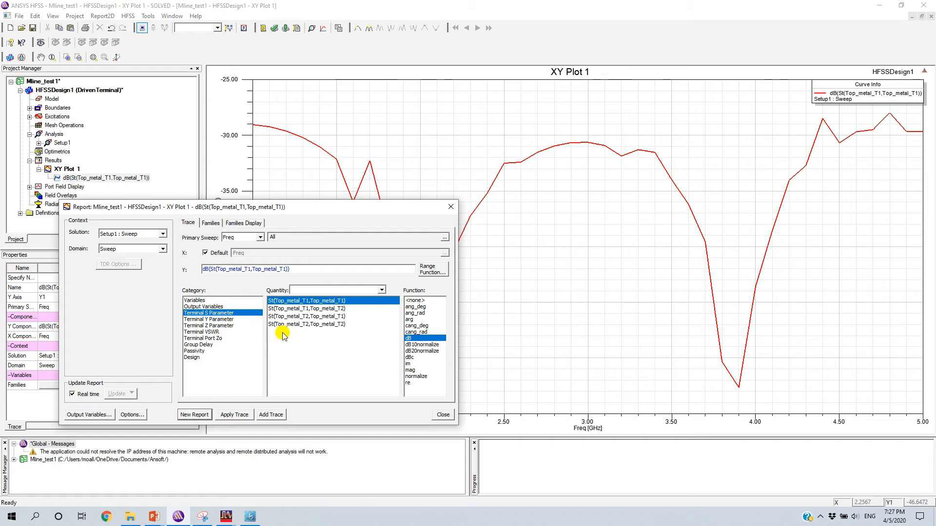
# - Create a new rectangular plot of the terminal S parameter St(Top_metal_T2,Top_metal_T1) in dB and close the report dialog after viewing it
pyautogui.click(304, 317)
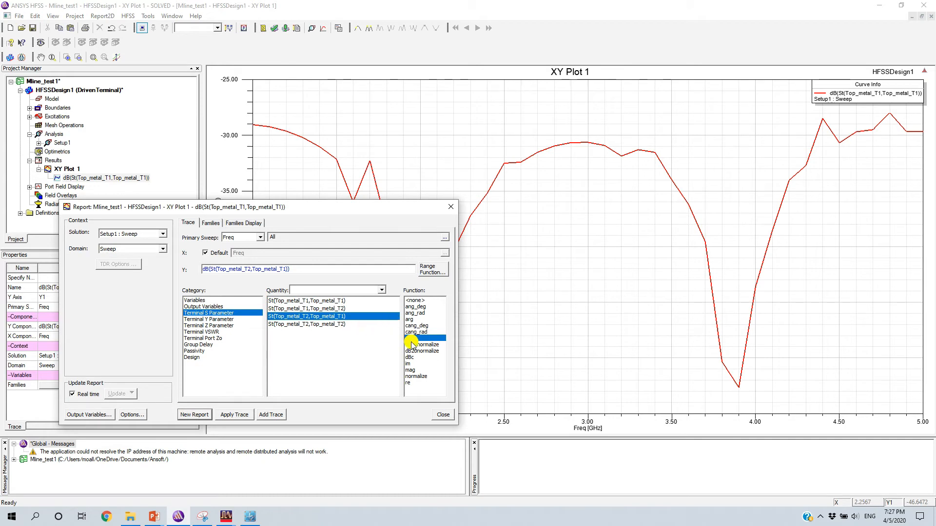
pyautogui.click(194, 415)
pyautogui.moveTo(304, 207); pyautogui.dragTo(293, 426)
pyautogui.moveTo(395, 424); pyautogui.dragTo(387, 458)
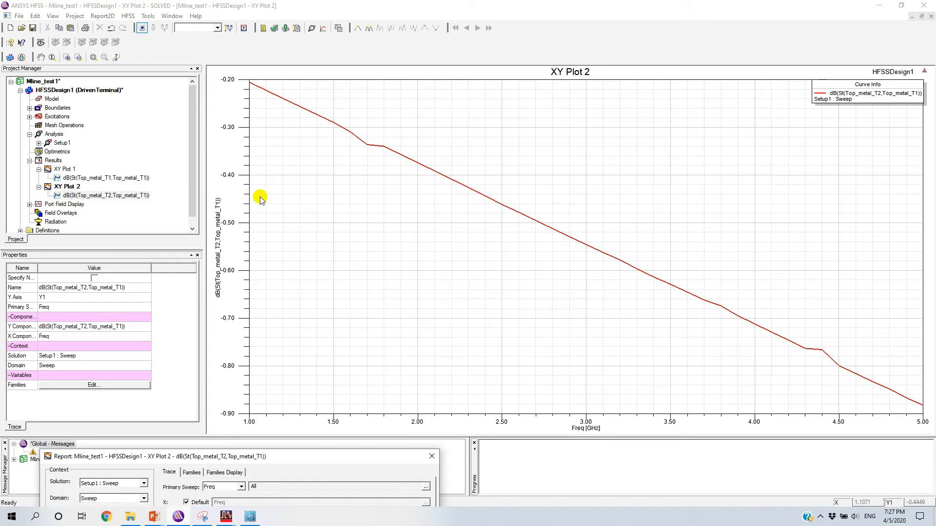
pyautogui.moveTo(272, 459); pyautogui.dragTo(296, 187)
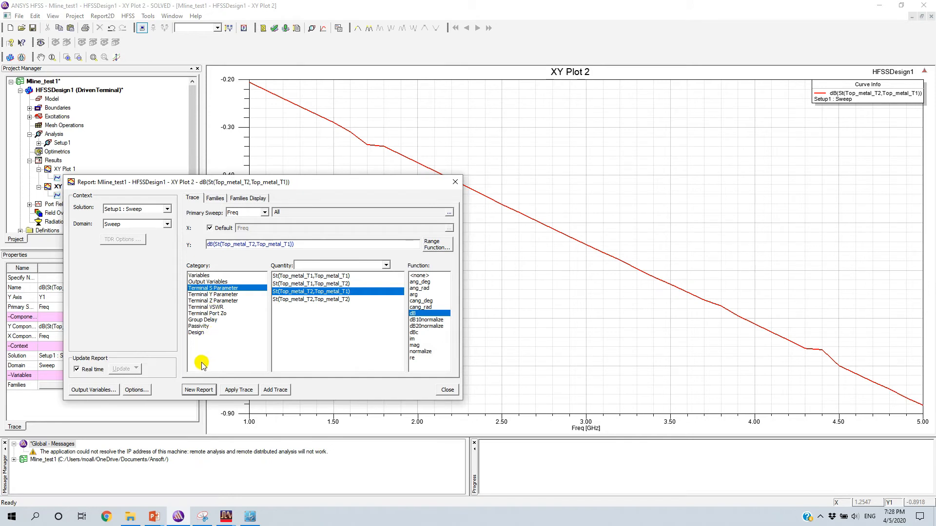
pyautogui.click(444, 390)
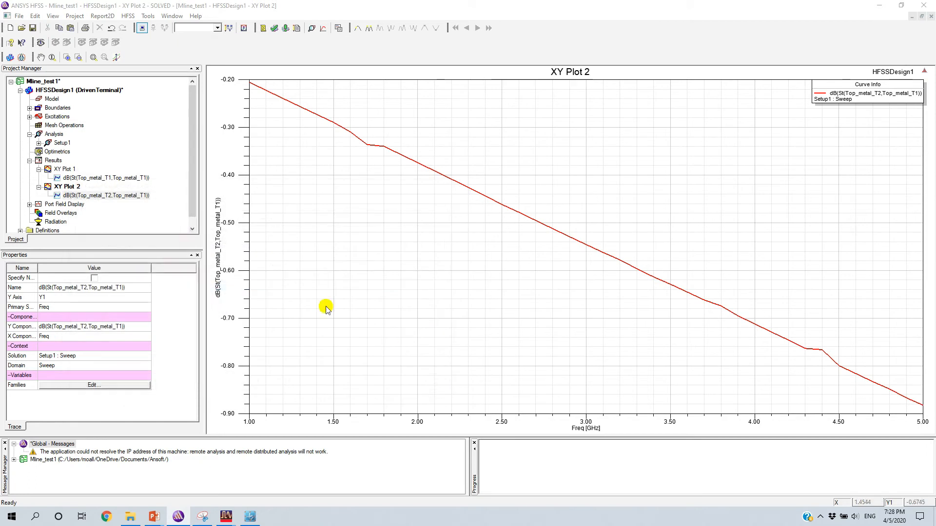
# - Create a modal solution data Smith chart of Gamma(1) from Setup1 : Sweep
pyautogui.rightClick(50, 161)
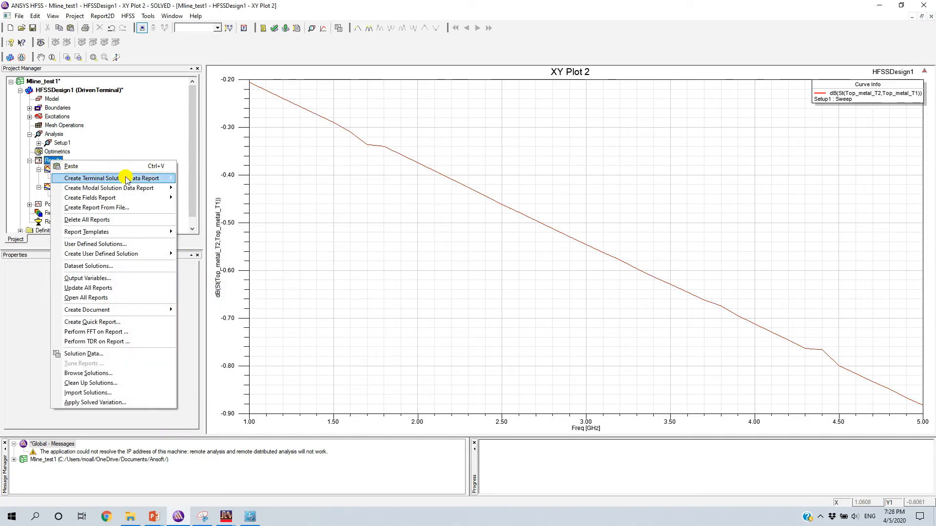
pyautogui.moveTo(126, 179)
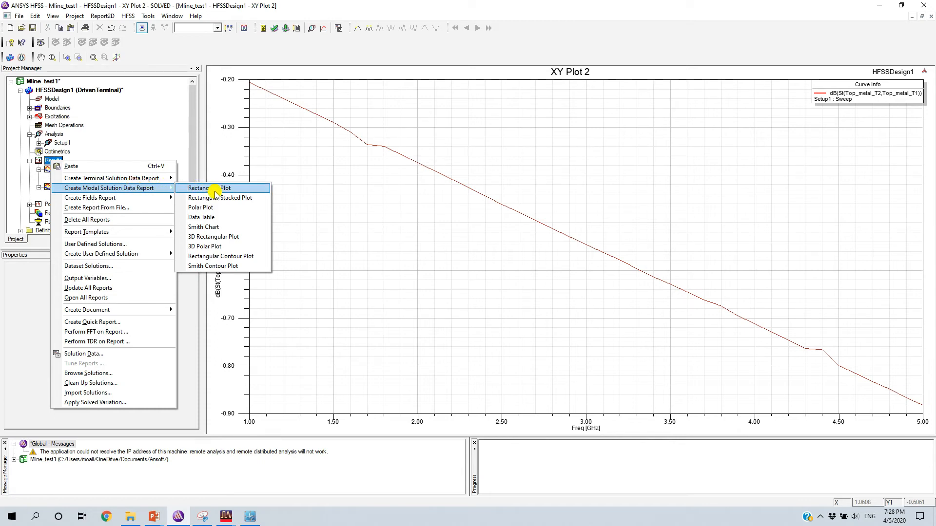
pyautogui.click(222, 227)
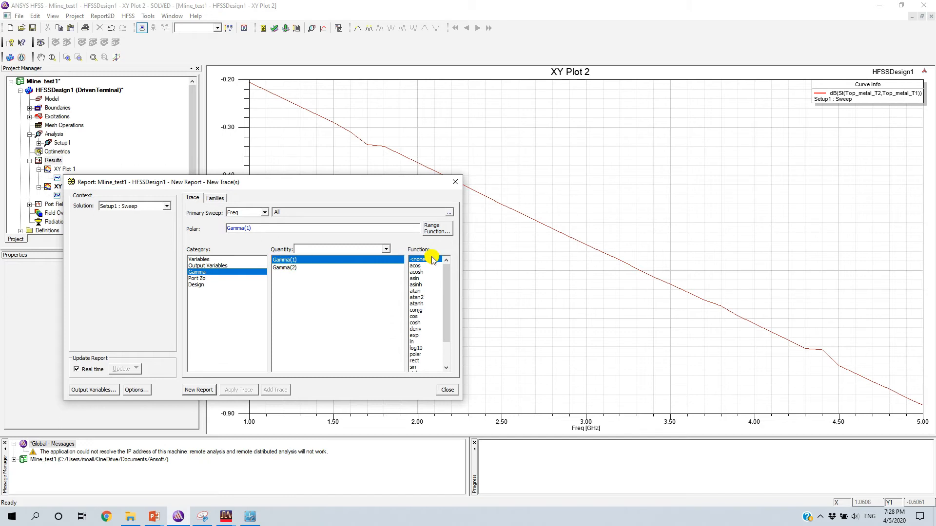
pyautogui.click(200, 389)
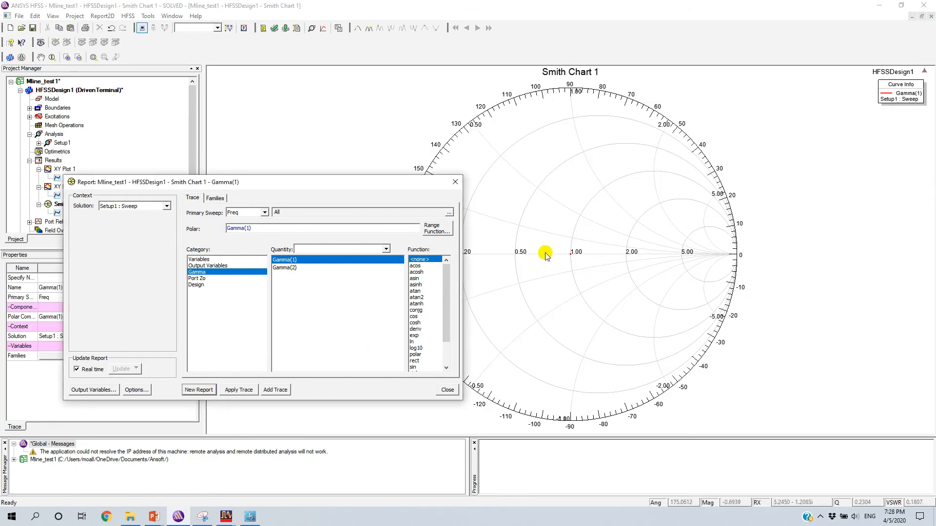
pyautogui.click(445, 390)
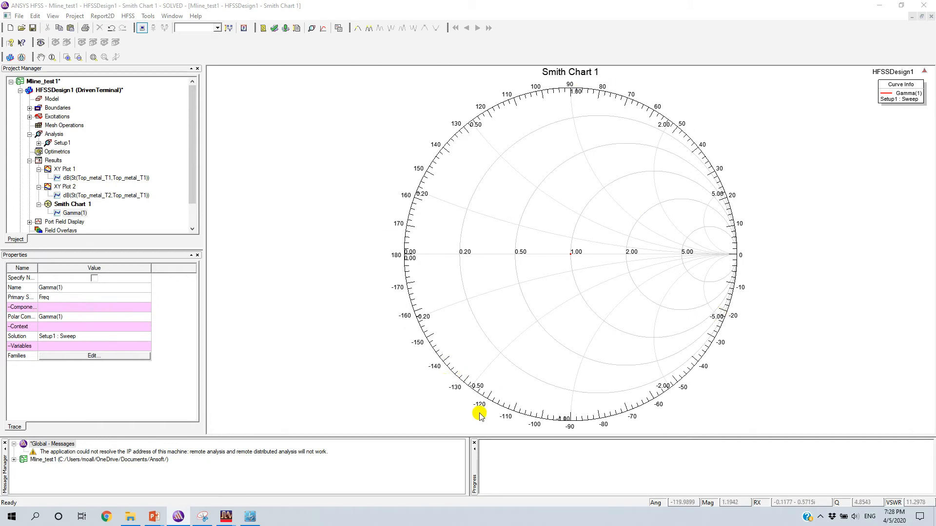
# - Close the Smith chart and both XY plot windows to return to the 3D model, and save the project
pyautogui.click(932, 18)
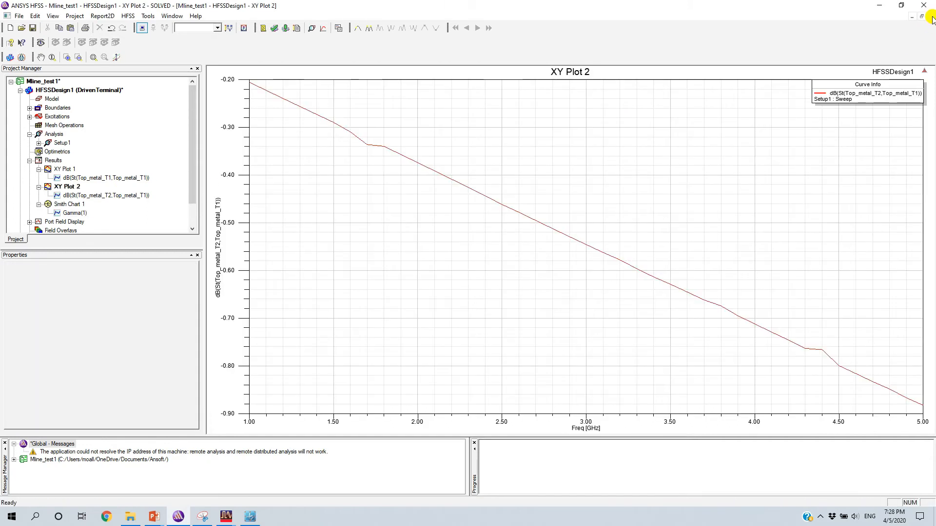
pyautogui.click(932, 18)
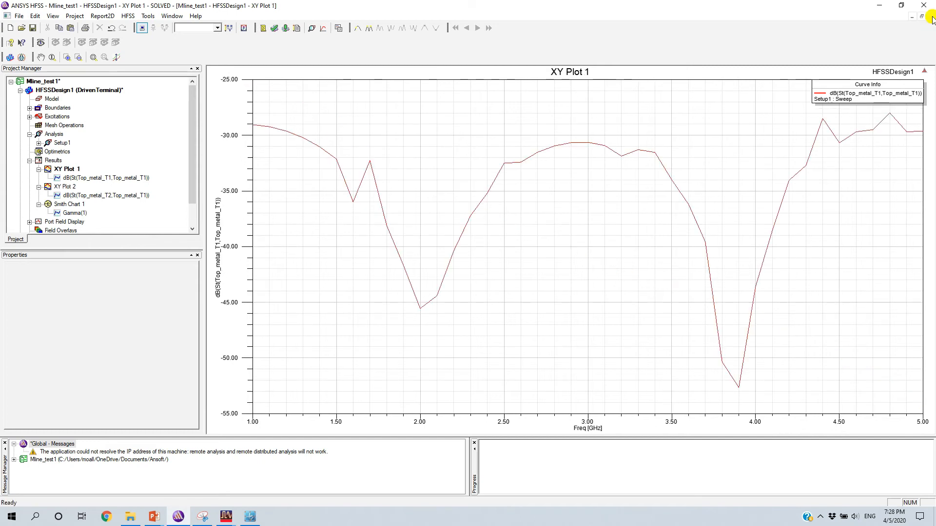
pyautogui.click(932, 17)
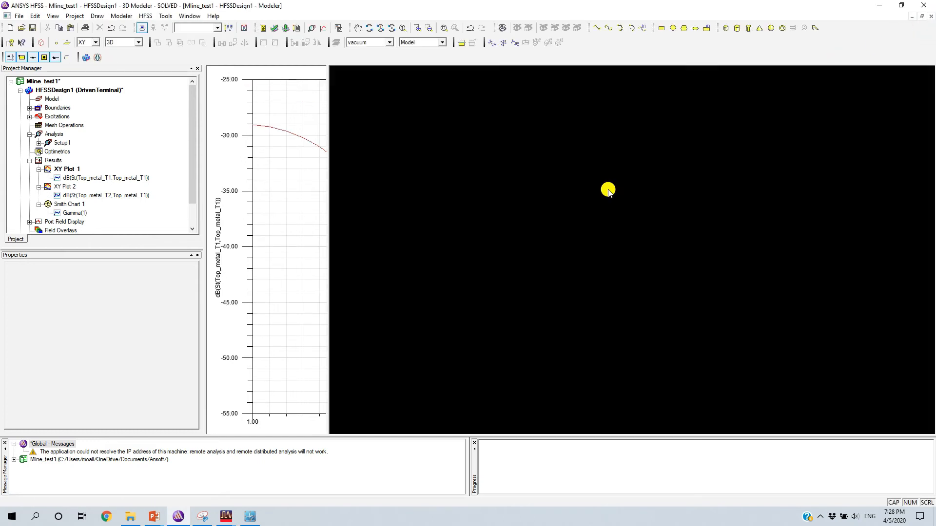
pyautogui.scroll(5, 560, 288)
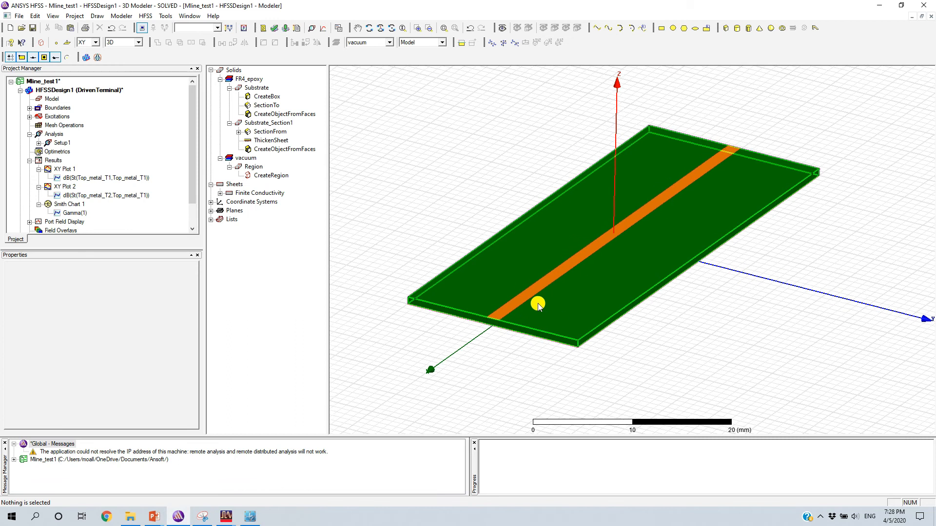
pyautogui.hotkey('ctrl', 's')
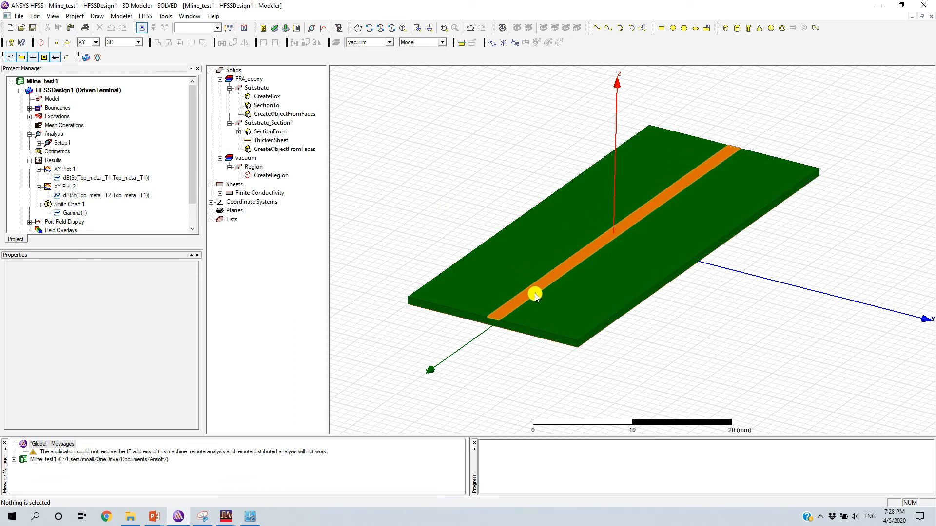
# - Start a Mag_Jsurf surface current field plot on the Top_metal trace
pyautogui.click(509, 312)
pyautogui.click(508, 312)
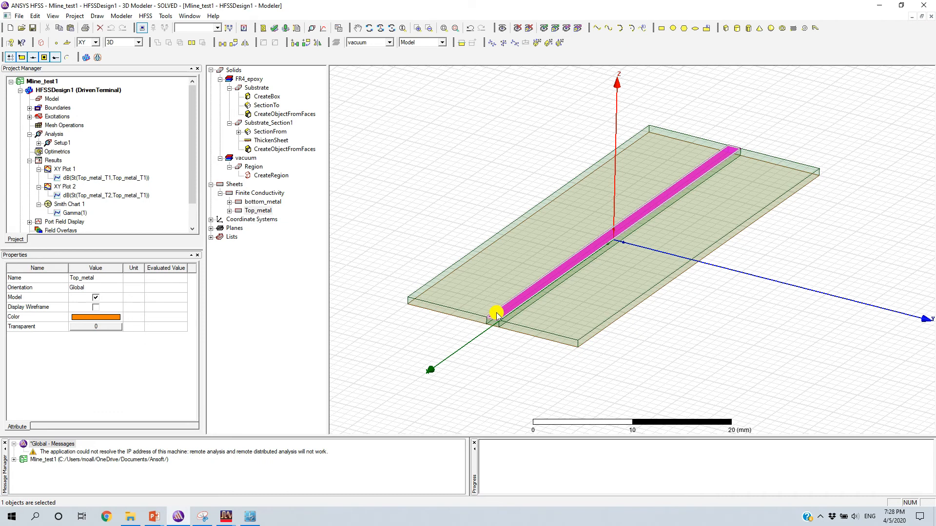
pyautogui.scroll(3, 443, 340)
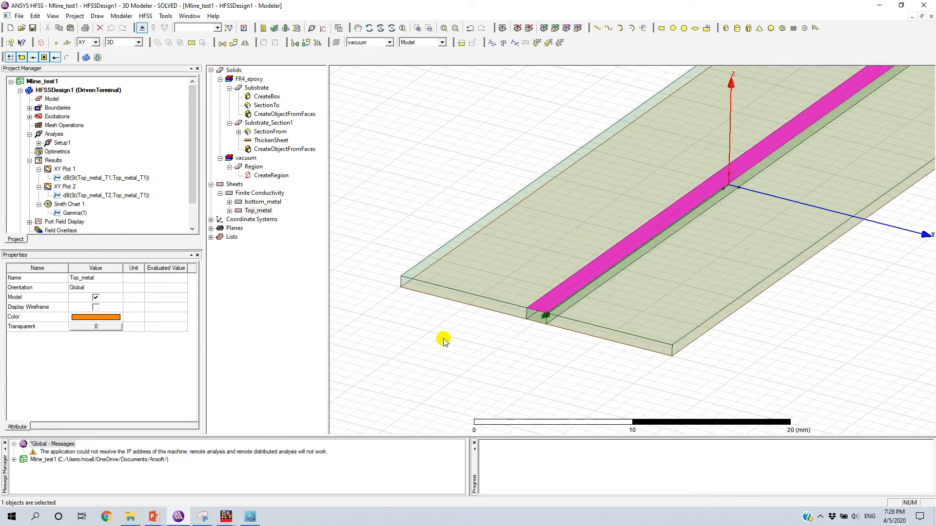
pyautogui.scroll(-3, 575, 299)
pyautogui.scroll(4, 626, 272)
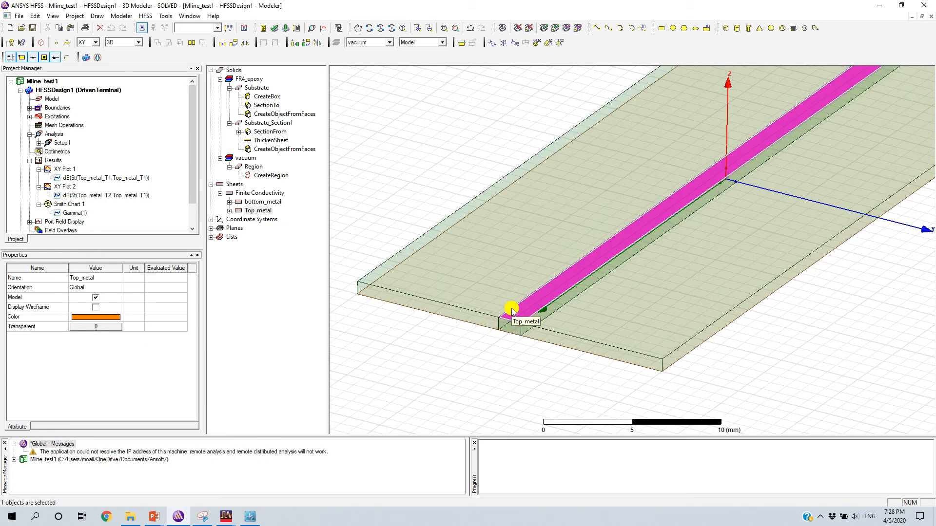
pyautogui.scroll(-1, 120, 216)
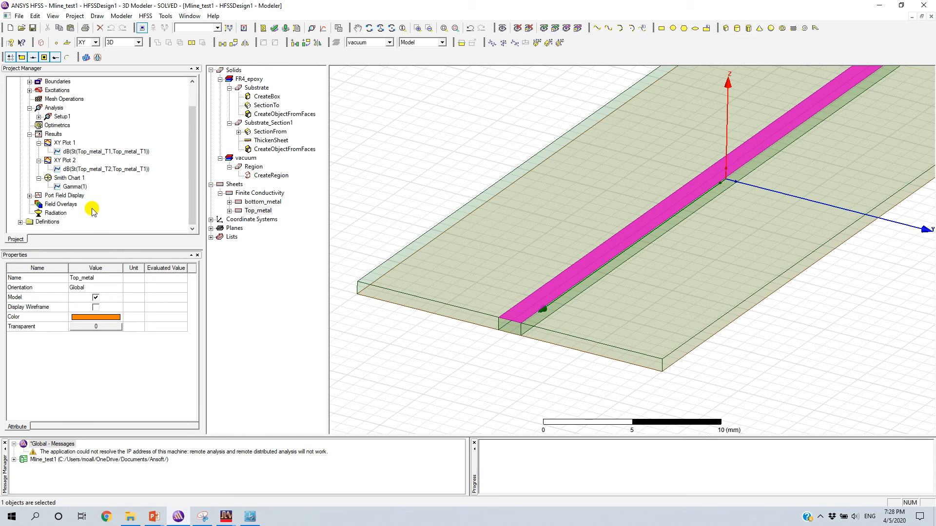
pyautogui.rightClick(56, 206)
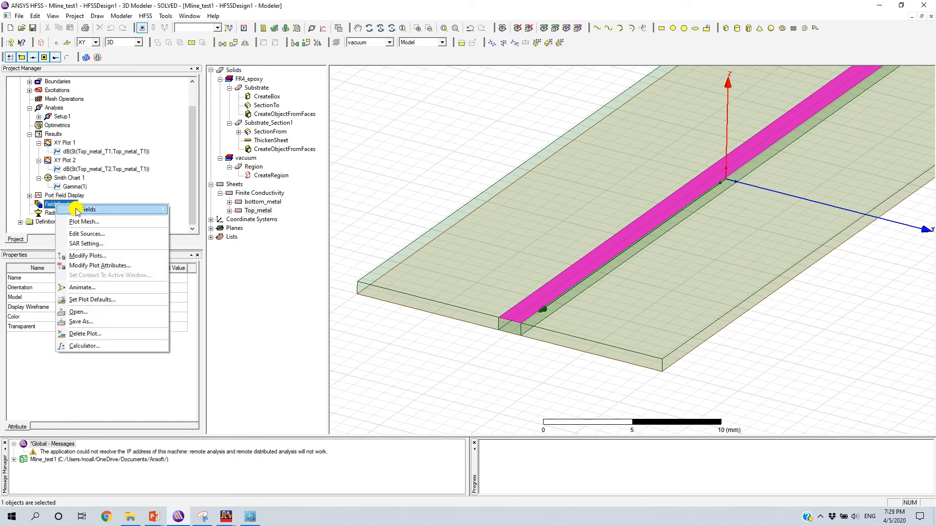
pyautogui.moveTo(94, 213)
pyautogui.moveTo(210, 228)
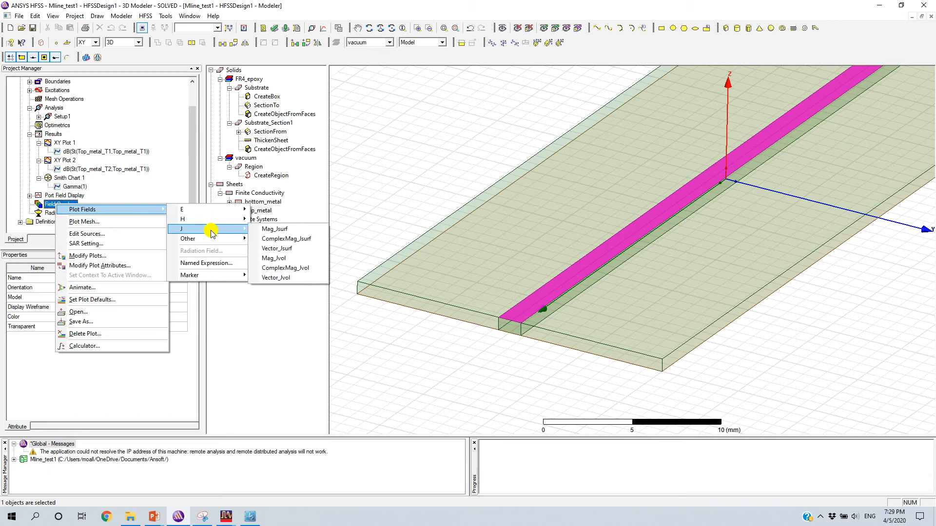
pyautogui.click(289, 231)
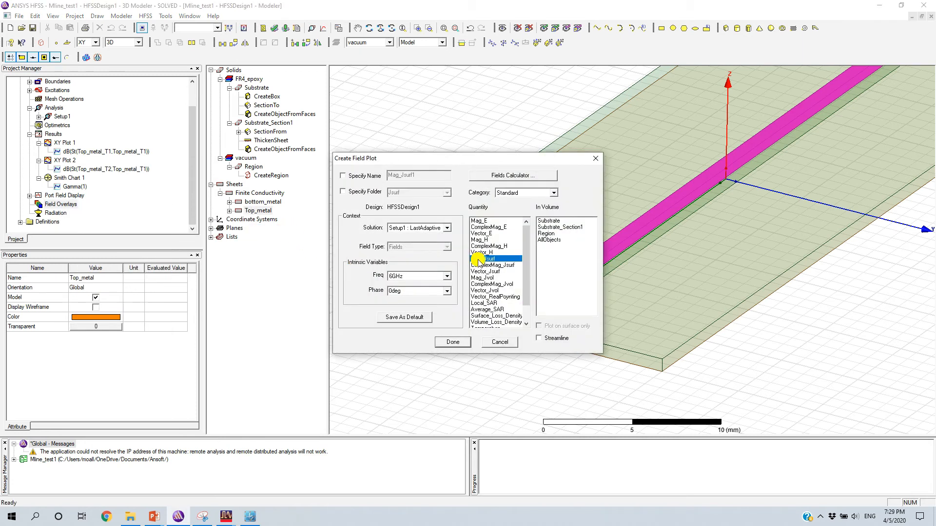
# - Generate the Mag_Jsurf plot from Setup1 : LastAdaptive at 6GHz with a phase of 0deg
pyautogui.click(447, 277)
pyautogui.click(446, 278)
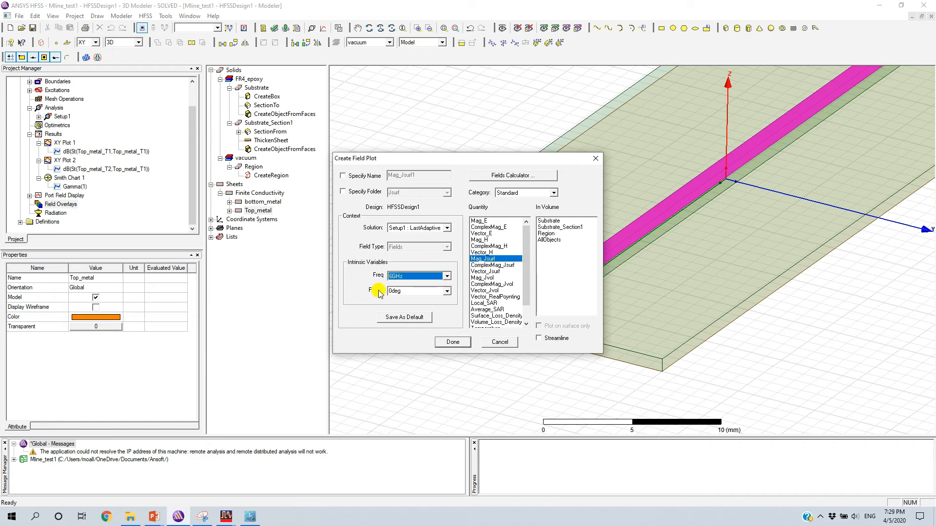
pyautogui.click(447, 292)
pyautogui.click(451, 318)
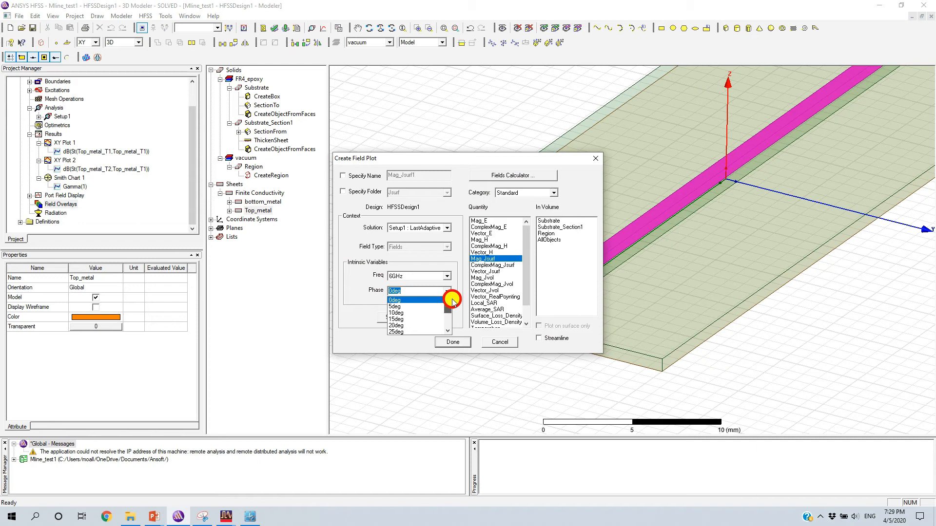
pyautogui.click(348, 284)
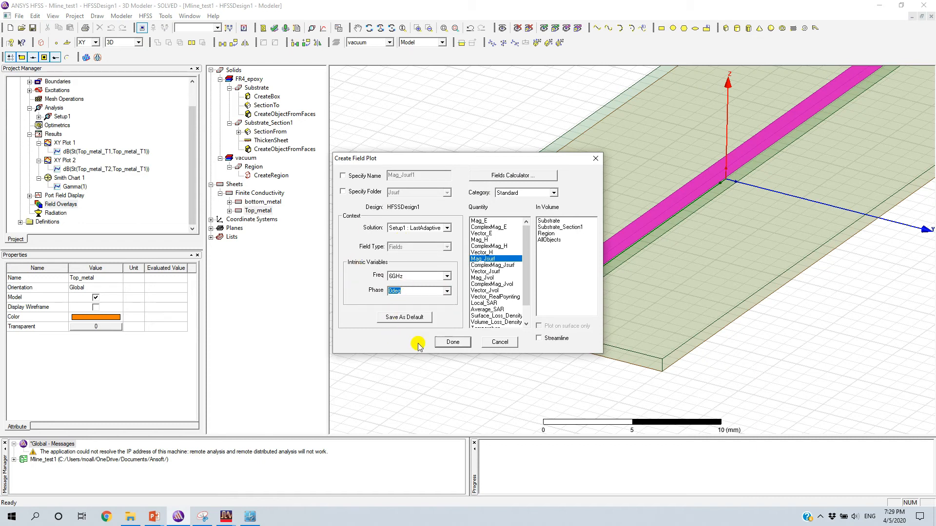
pyautogui.click(452, 343)
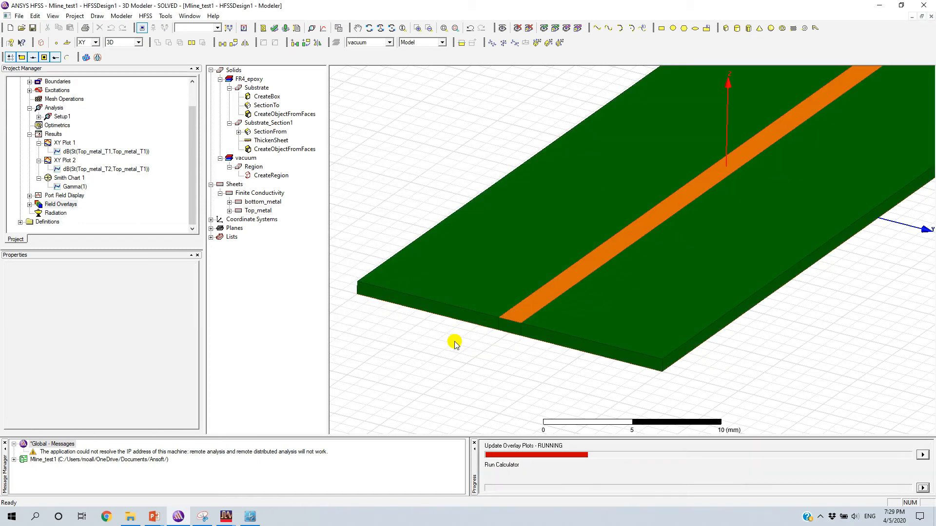
# - Examine the surface current distribution along the full length of the microstrip trace
pyautogui.scroll(-3, 512, 317)
pyautogui.scroll(3, 814, 141)
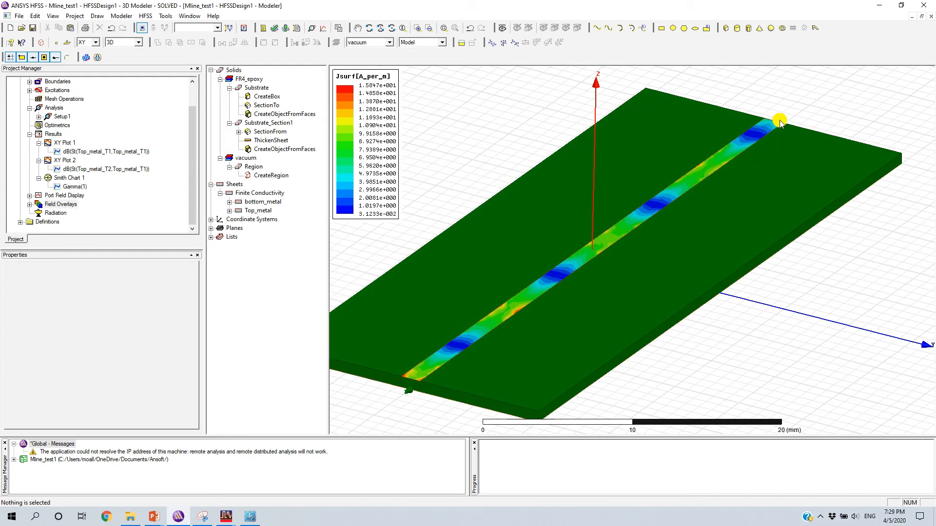
pyautogui.scroll(2, 403, 378)
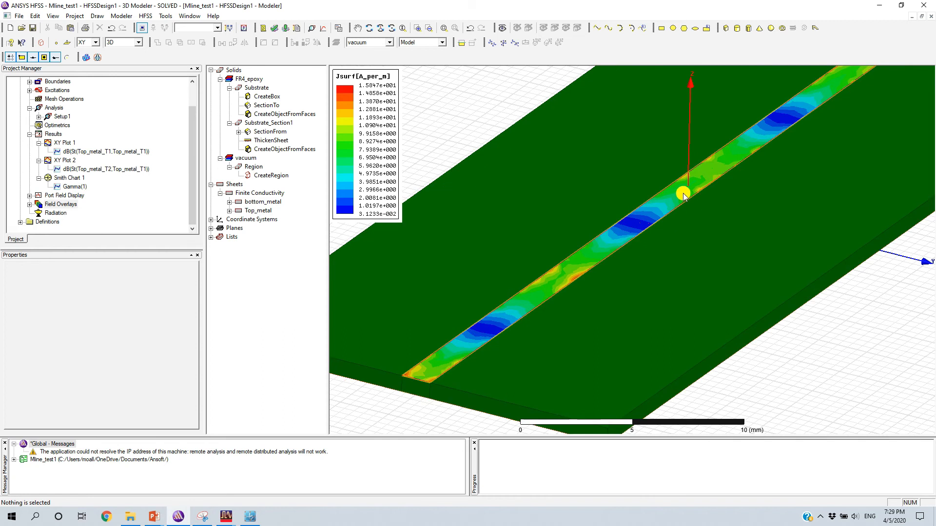
pyautogui.scroll(-2, 693, 198)
pyautogui.scroll(-2, 694, 199)
pyautogui.scroll(2, 795, 132)
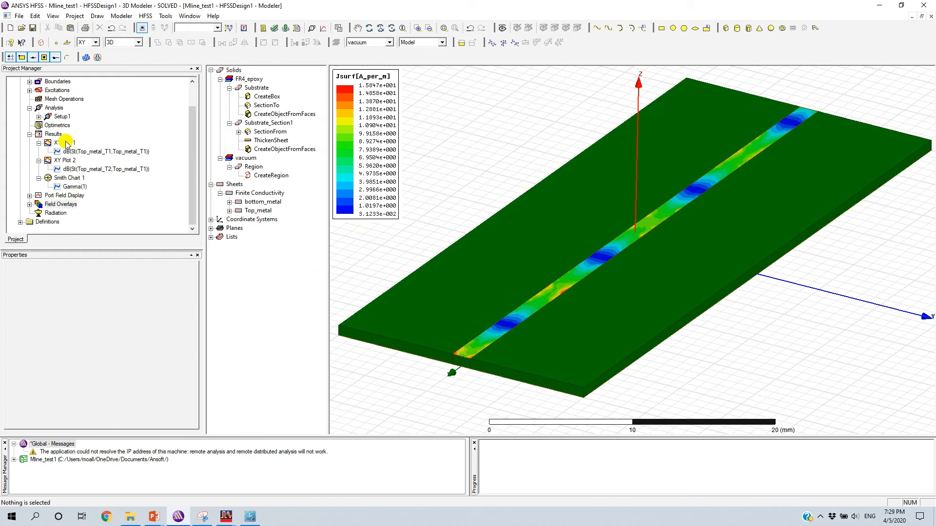
# - Open the solution data for Setup1 Sweep and display the S matrix for all frequencies through 5 GHz
pyautogui.click(338, 28)
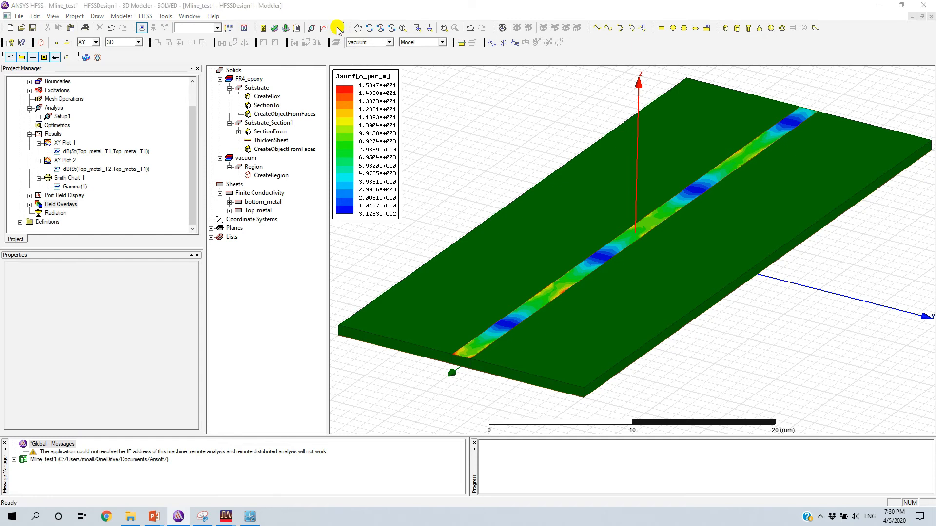
pyautogui.moveTo(365, 133); pyautogui.dragTo(241, 129)
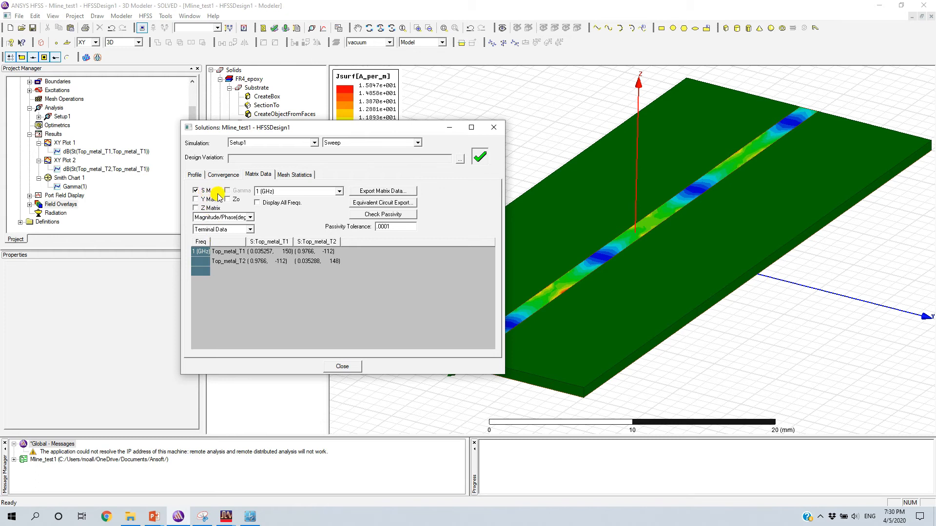
pyautogui.click(257, 202)
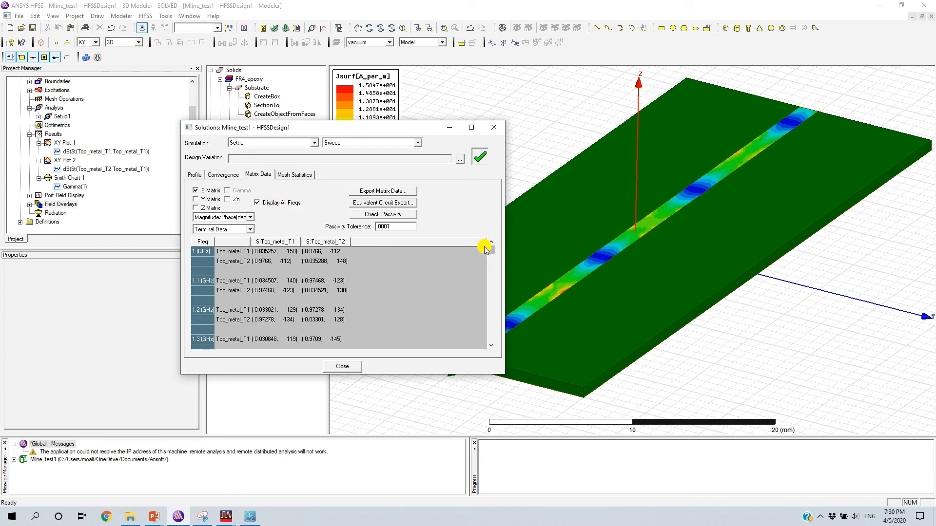
pyautogui.moveTo(491, 249); pyautogui.dragTo(492, 350)
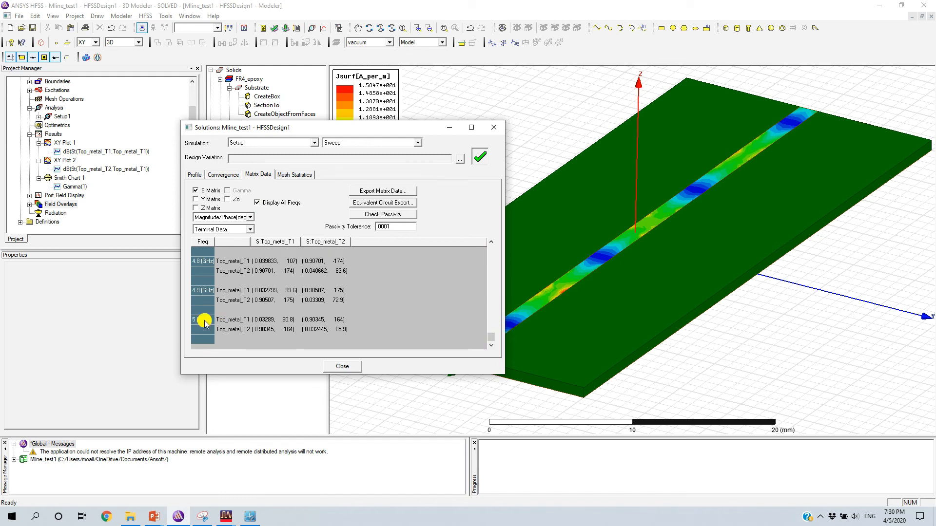
# - Export the matrix data to HFSS_export_data as a Touchstone file named Mline_test1_HFSSDesign1, with 15 digits precision and 50 ohms reference impedance
pyautogui.click(396, 192)
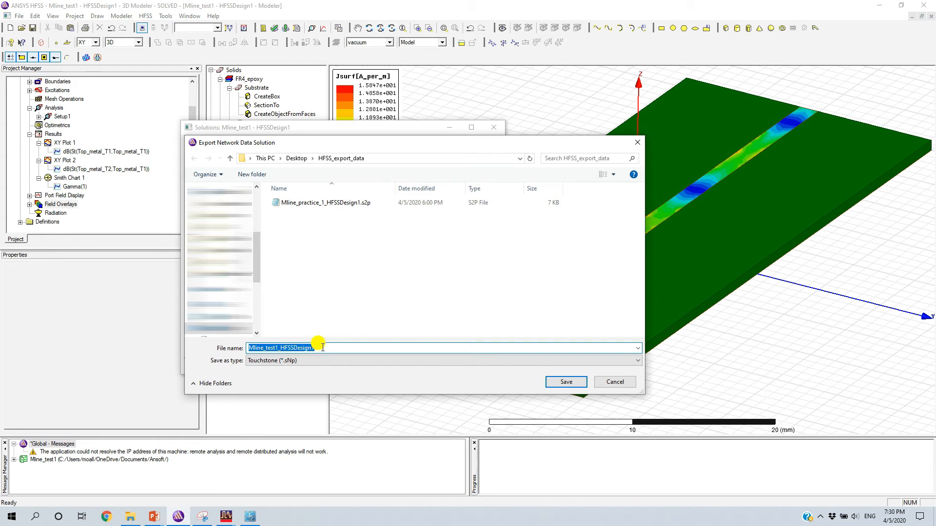
pyautogui.click(555, 383)
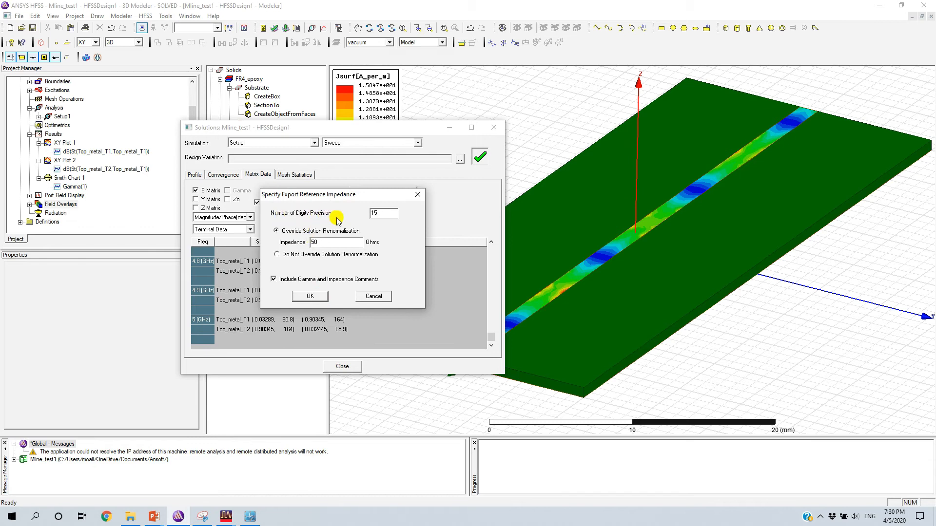
pyautogui.doubleClick(381, 214)
pyautogui.click(321, 297)
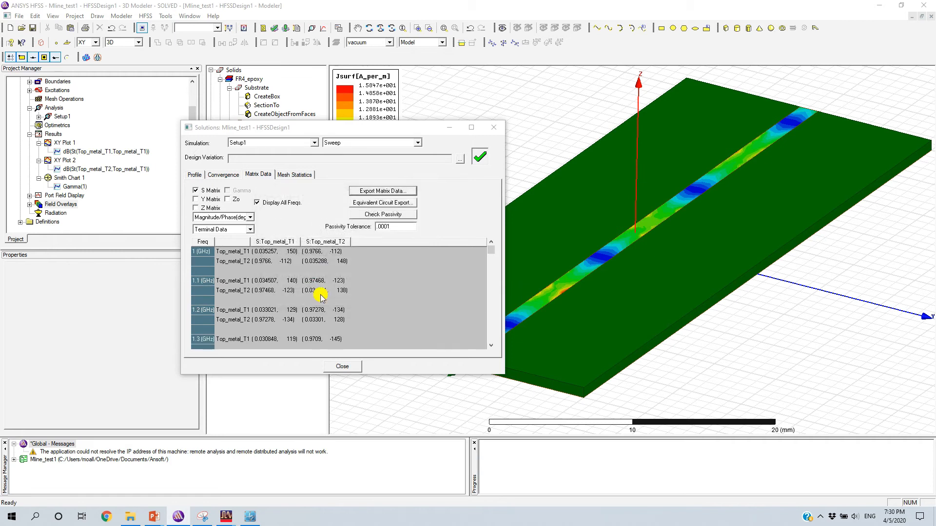
# - Close the solution data and switch to the MLine_test schematic in Advanced Design System
pyautogui.click(343, 368)
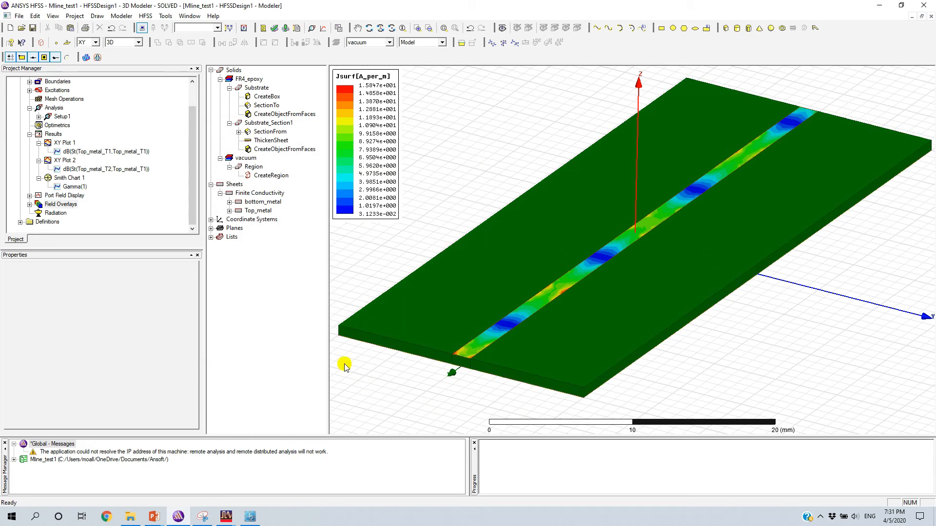
pyautogui.moveTo(226, 517)
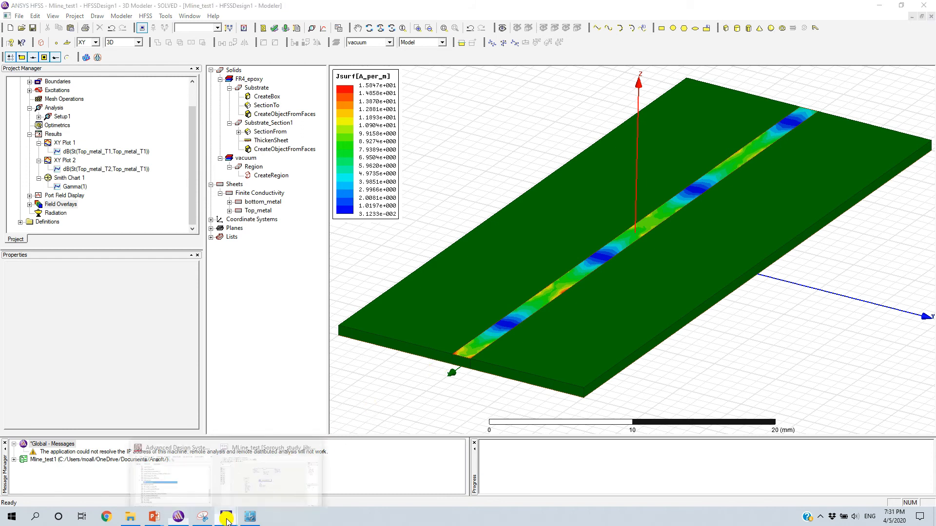
pyautogui.click(248, 483)
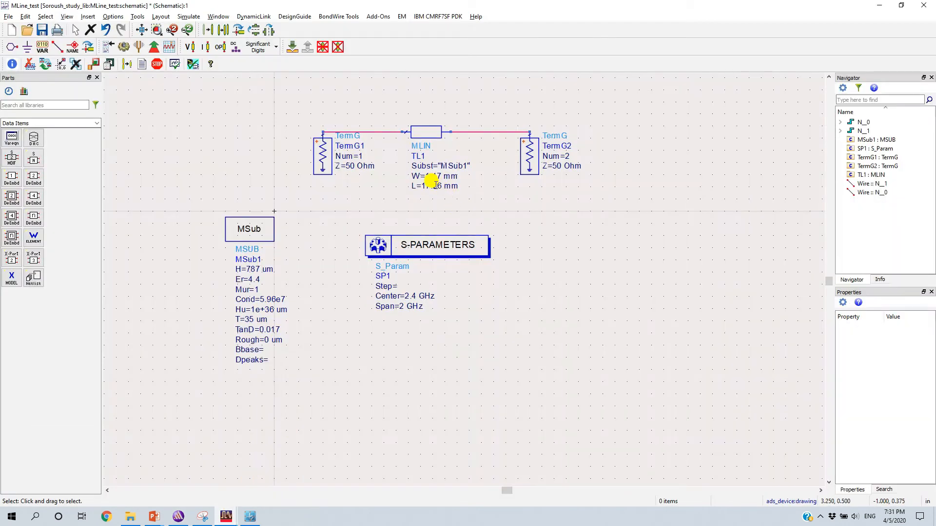
# - Set the length of the MLIN line TL1 to 50 mm
pyautogui.moveTo(335, 111); pyautogui.dragTo(329, 171, button='middle')
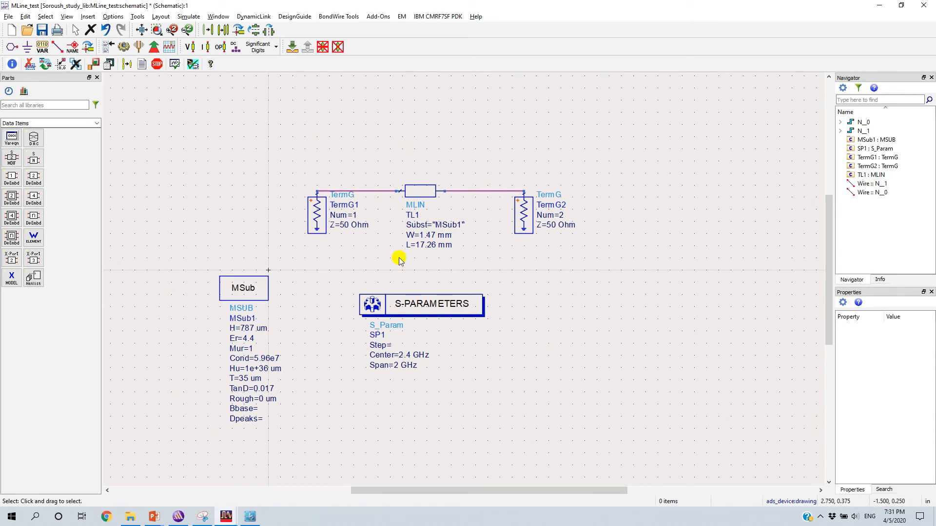
pyautogui.doubleClick(424, 242)
pyautogui.write('50')
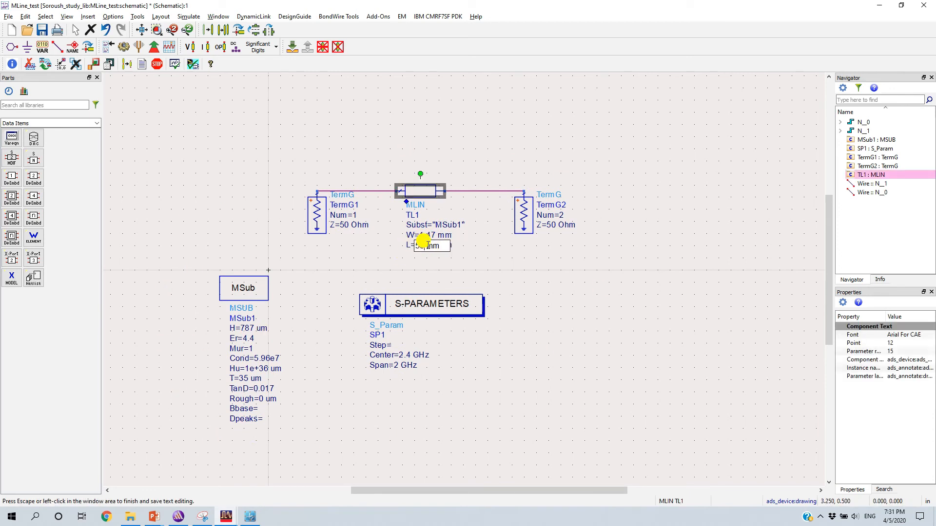
pyautogui.click(428, 247)
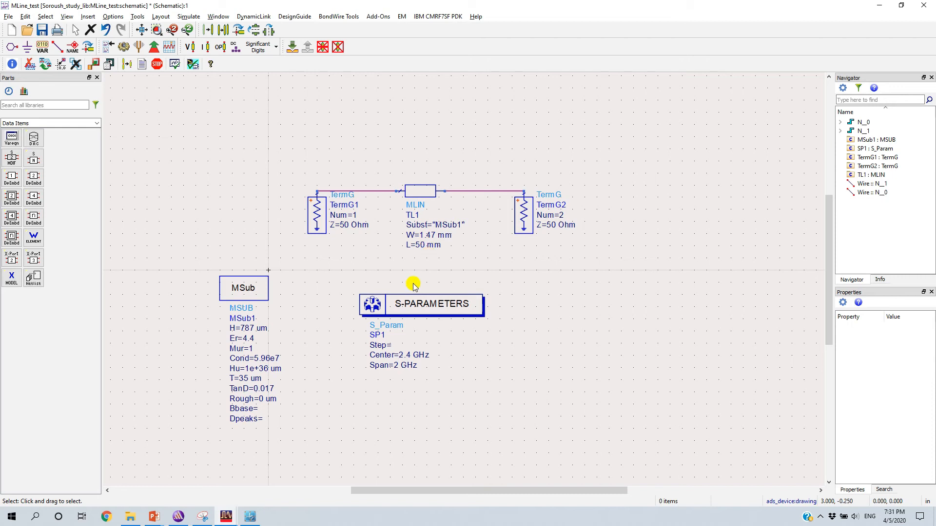
# - Configure the SP1 S-parameter simulation as a start/stop sweep from 1 to 5 GHz with a 0.1 GHz step
pyautogui.doubleClick(397, 305)
pyautogui.click(46, 122)
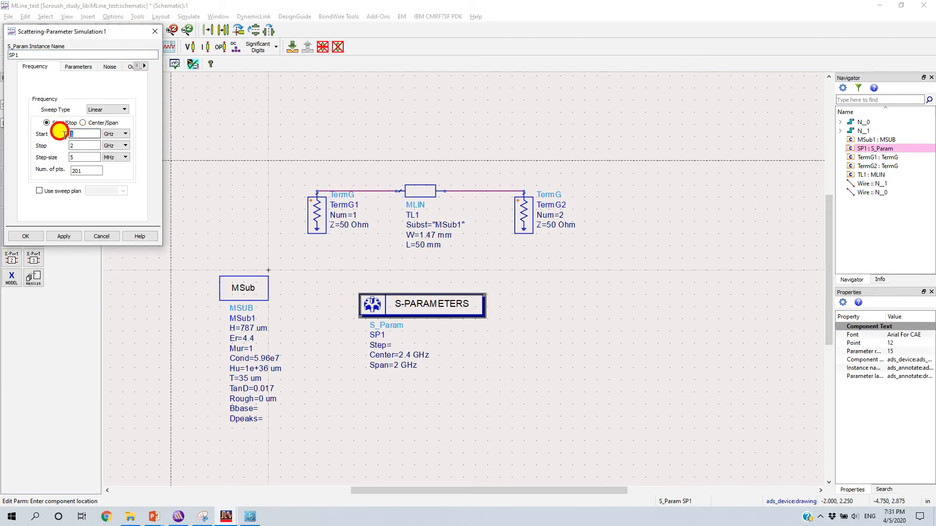
pyautogui.doubleClick(79, 135)
pyautogui.doubleClick(84, 145)
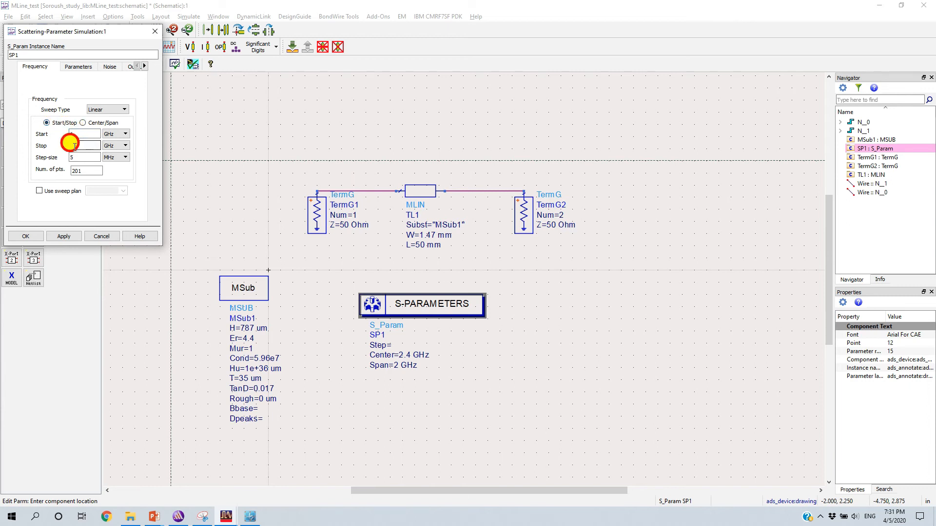
pyautogui.write('5')
pyautogui.press('Tab')
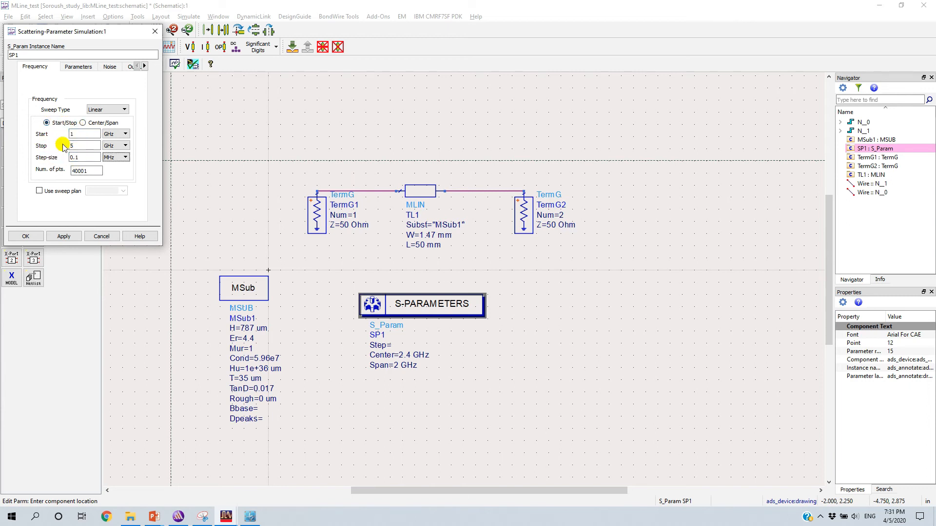
pyautogui.click(116, 157)
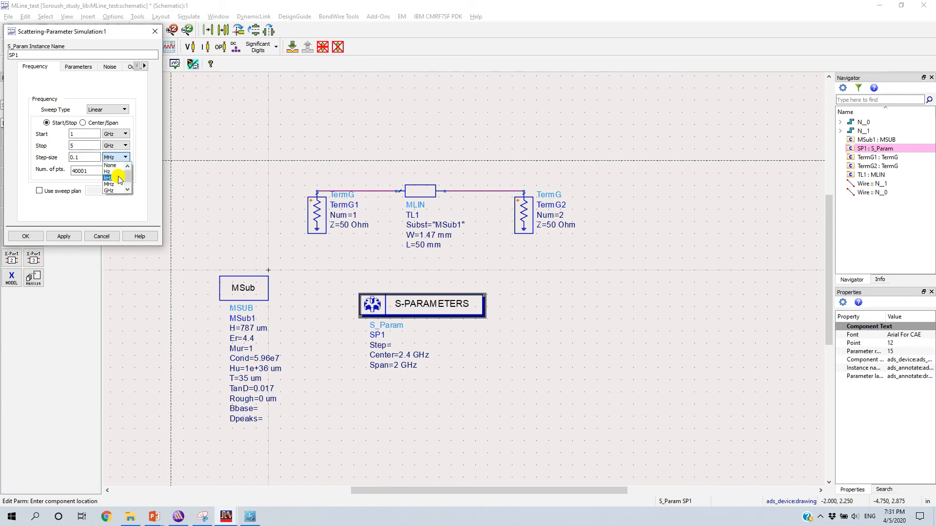
pyautogui.click(111, 180)
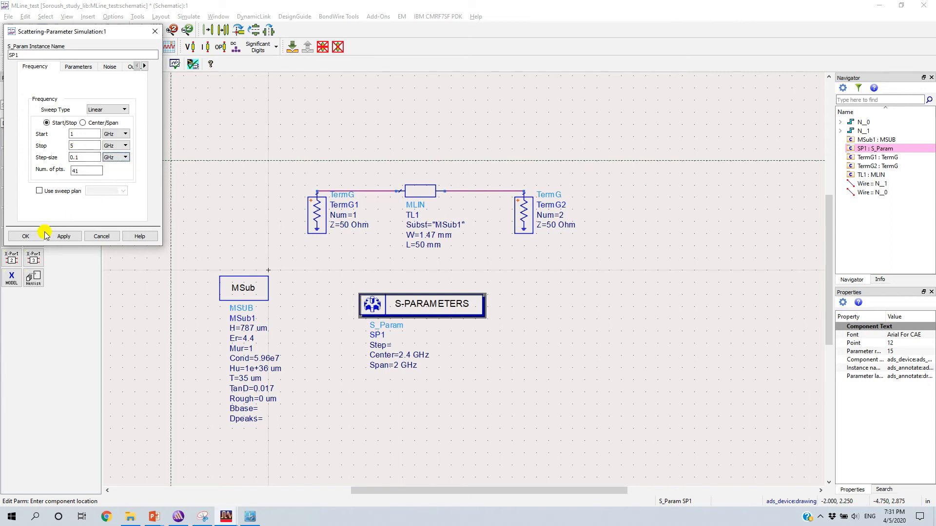
pyautogui.click(26, 236)
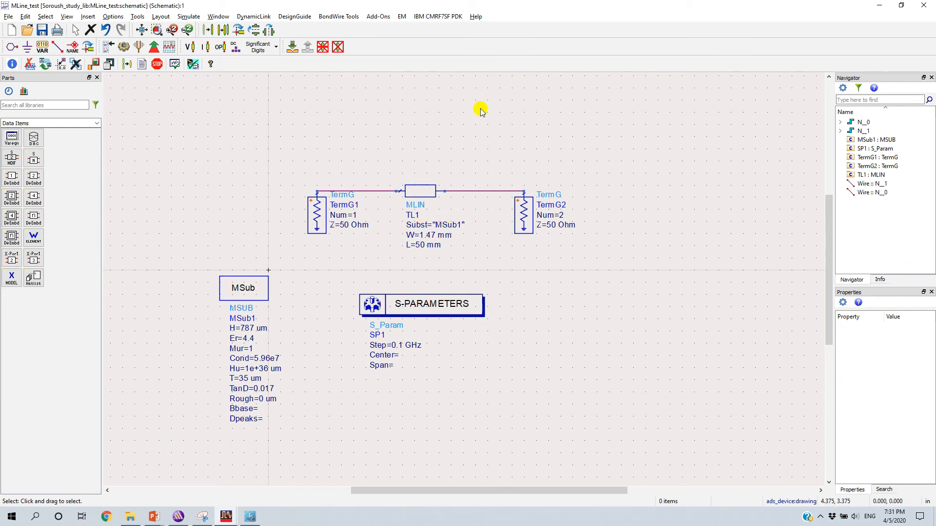
# - Simulate the schematic, review the S-parameter plots and Smith chart, and return to the schematic
pyautogui.moveTo(376, 159); pyautogui.dragTo(458, 260)
pyautogui.click(425, 137)
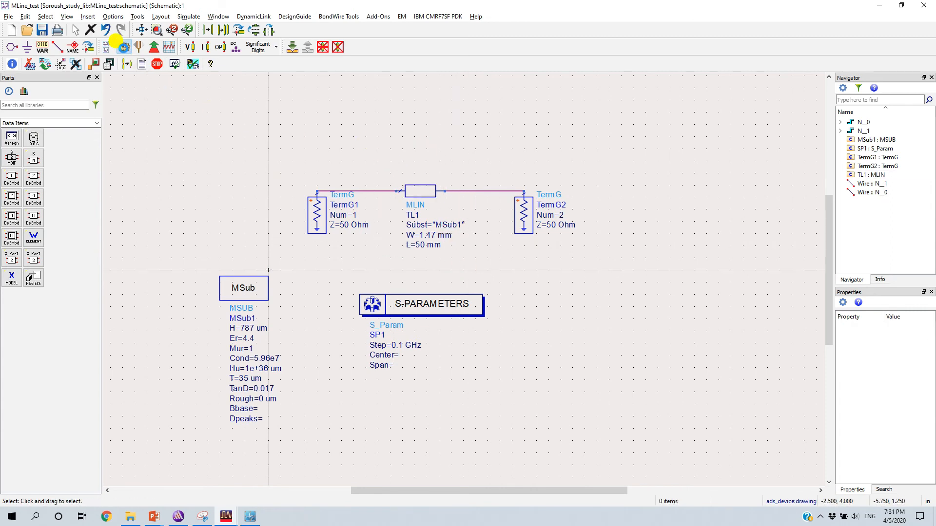
pyautogui.click(122, 45)
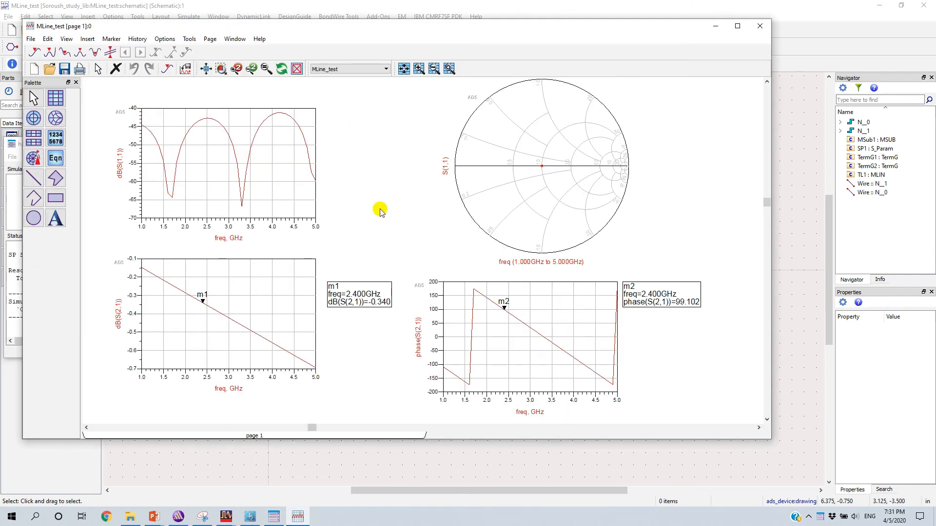
pyautogui.moveTo(386, 211); pyautogui.dragTo(416, 228, button='middle')
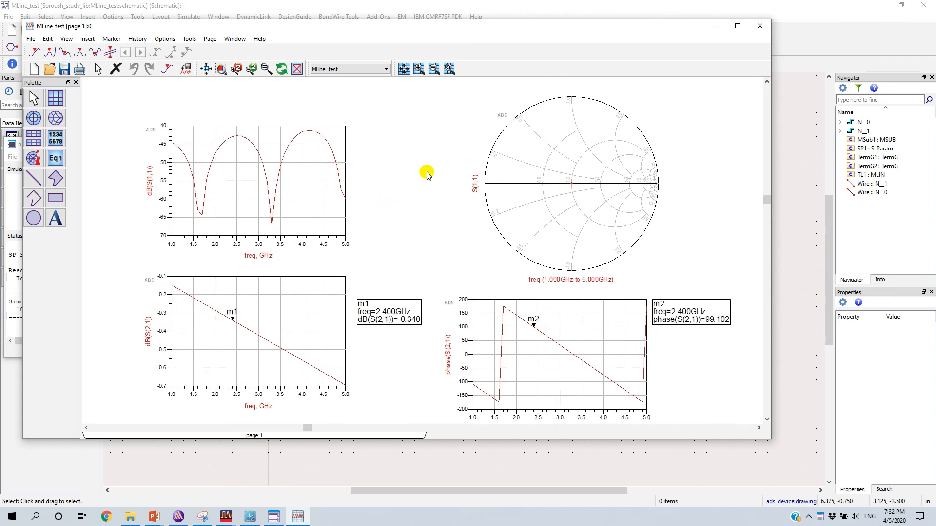
pyautogui.click(388, 6)
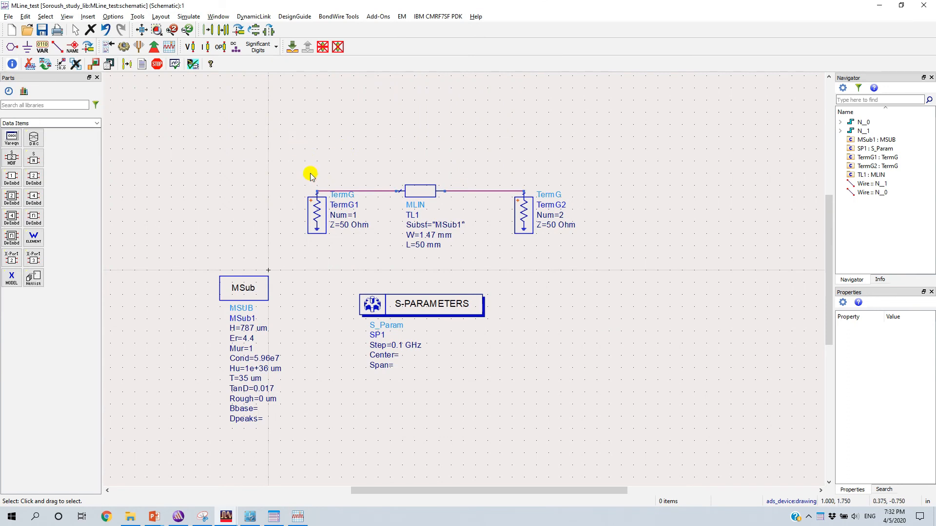
# - Move the S-PARAMETERS block aside to free the area below the microstrip line, and save the schematic
pyautogui.moveTo(396, 303); pyautogui.dragTo(643, 297)
pyautogui.click(513, 312)
pyautogui.hotkey('ctrl', 's')
pyautogui.moveTo(368, 171); pyautogui.dragTo(466, 300)
pyautogui.click(456, 313)
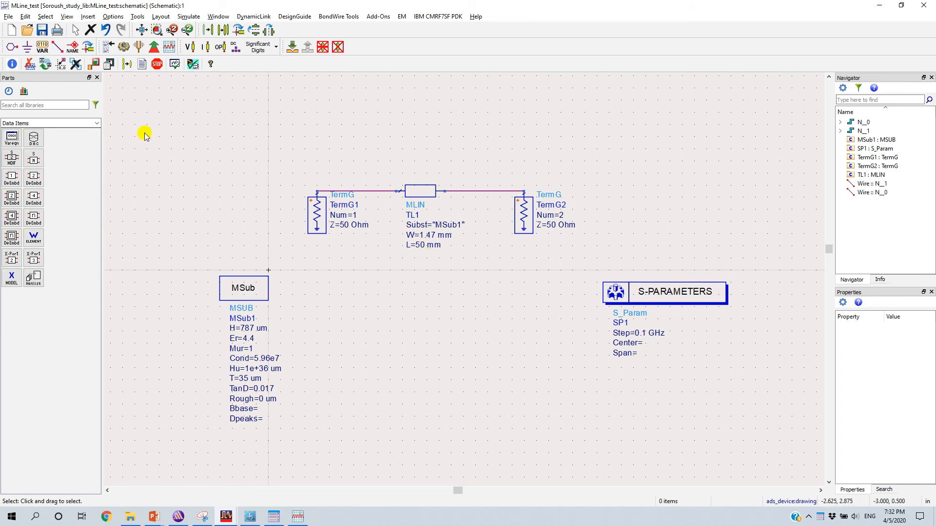
# - Place an SnP N-port S-parameter file component from Data Items below the MLIN line
pyautogui.click(97, 126)
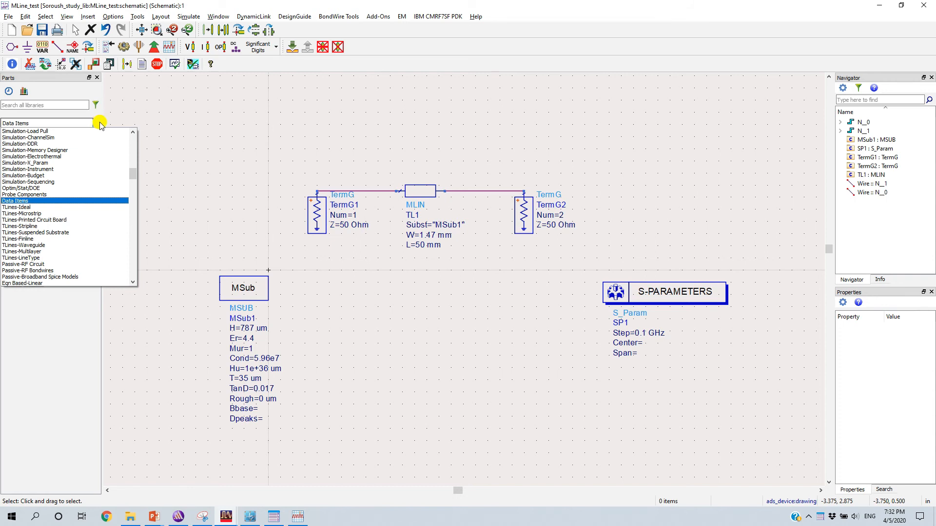
pyautogui.click(59, 200)
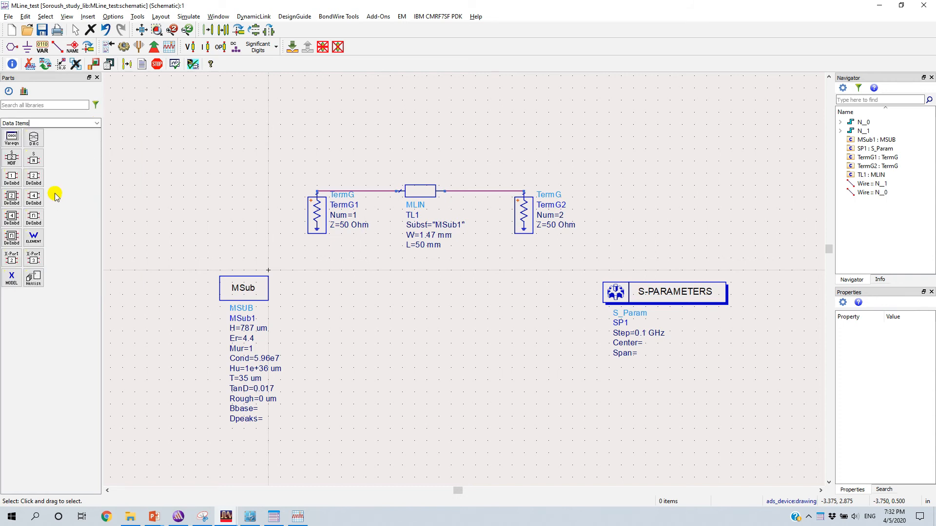
pyautogui.click(33, 161)
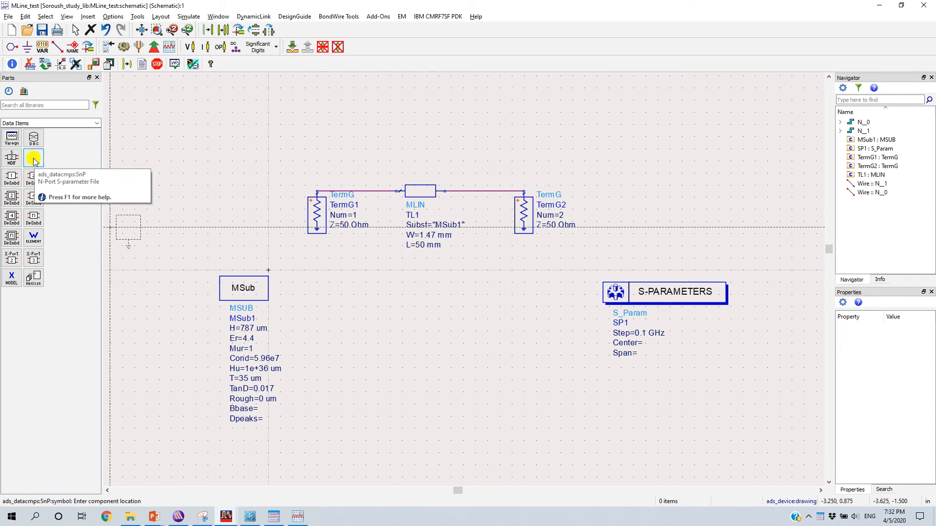
pyautogui.click(402, 320)
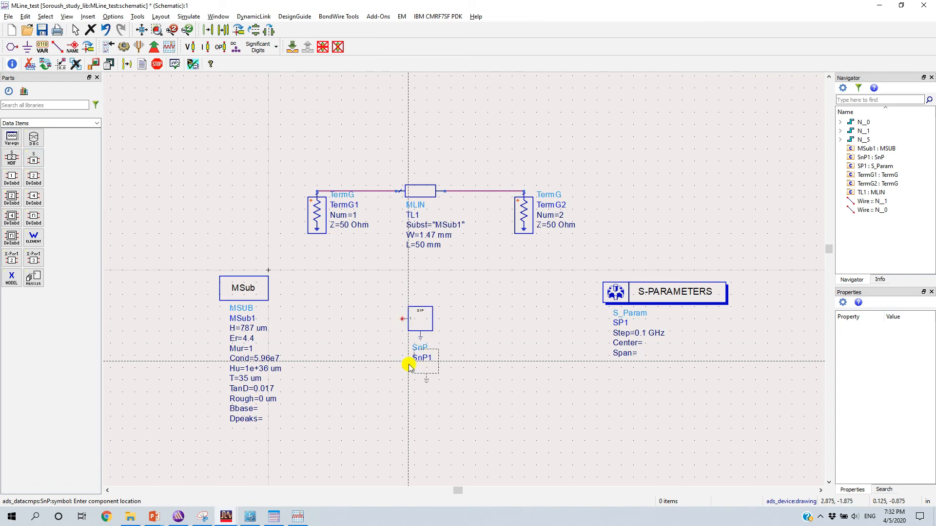
pyautogui.press('Escape')
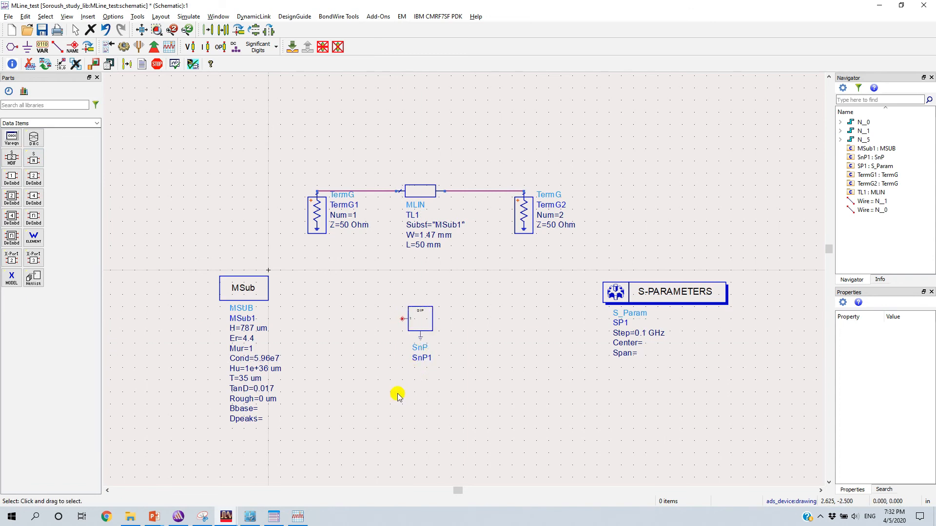
# - Configure SnP1 with 2 ports and one reference pin per port
pyautogui.doubleClick(421, 325)
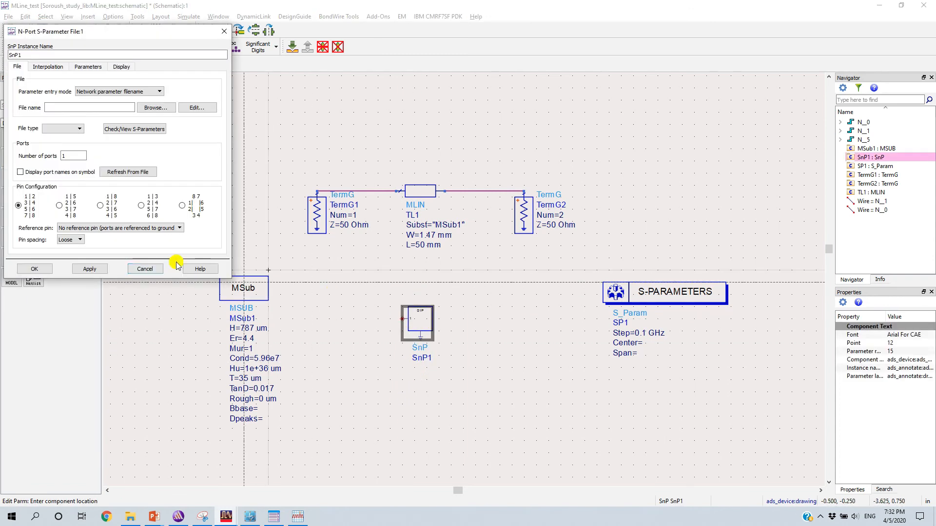
pyautogui.moveTo(71, 156); pyautogui.dragTo(53, 152)
pyautogui.write('2')
pyautogui.click(106, 229)
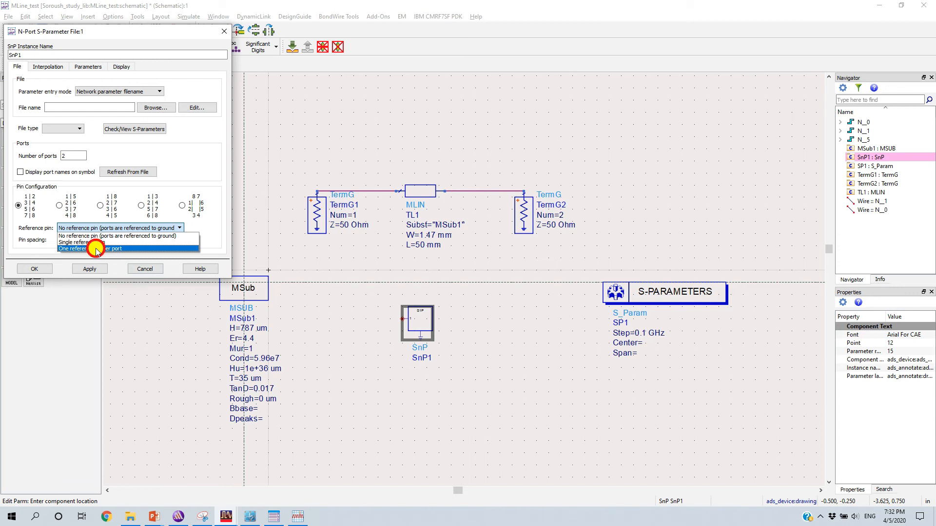
pyautogui.click(96, 249)
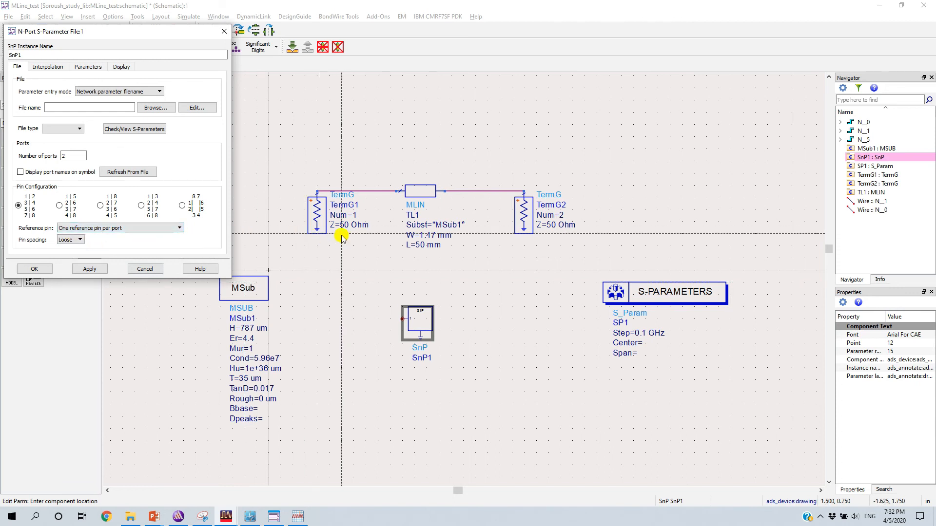
pyautogui.click(35, 268)
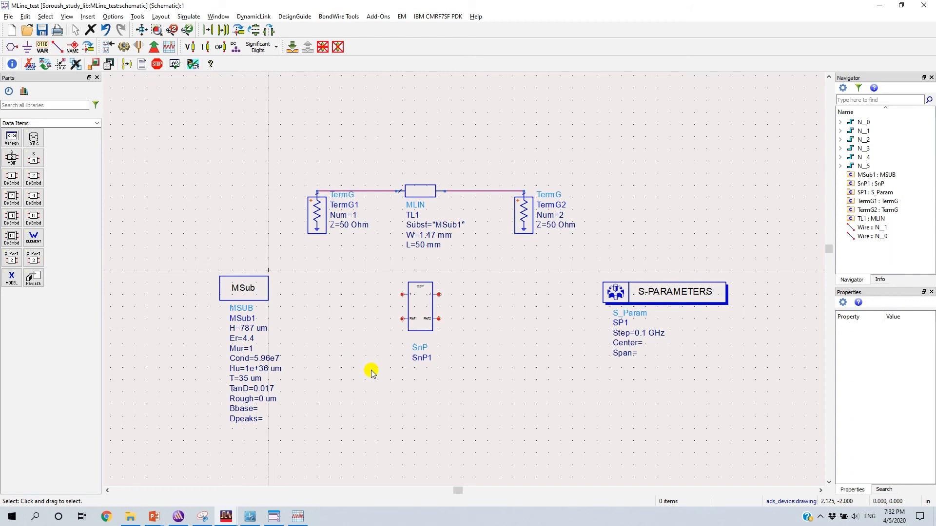
# - Shift the SnP1 block slightly down and place a ground below it on each side
pyautogui.moveTo(418, 309); pyautogui.dragTo(419, 327)
pyautogui.click(373, 330)
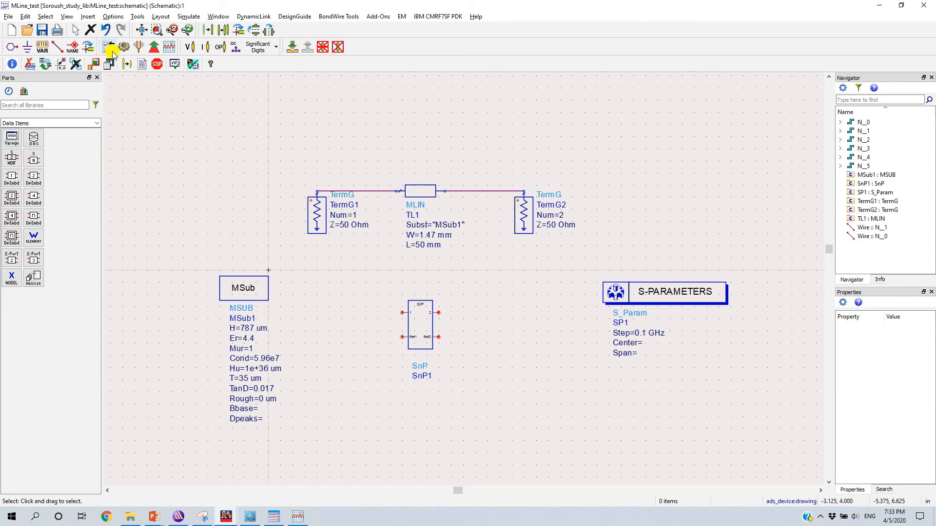
pyautogui.click(27, 47)
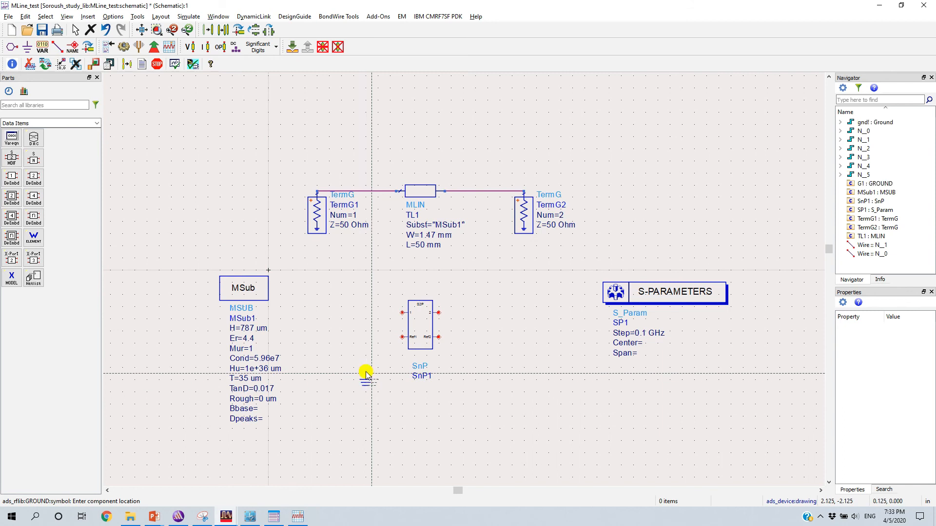
pyautogui.click(475, 378)
pyautogui.press('Escape')
pyautogui.click(448, 459)
pyautogui.hotkey('ctrl', 'w')
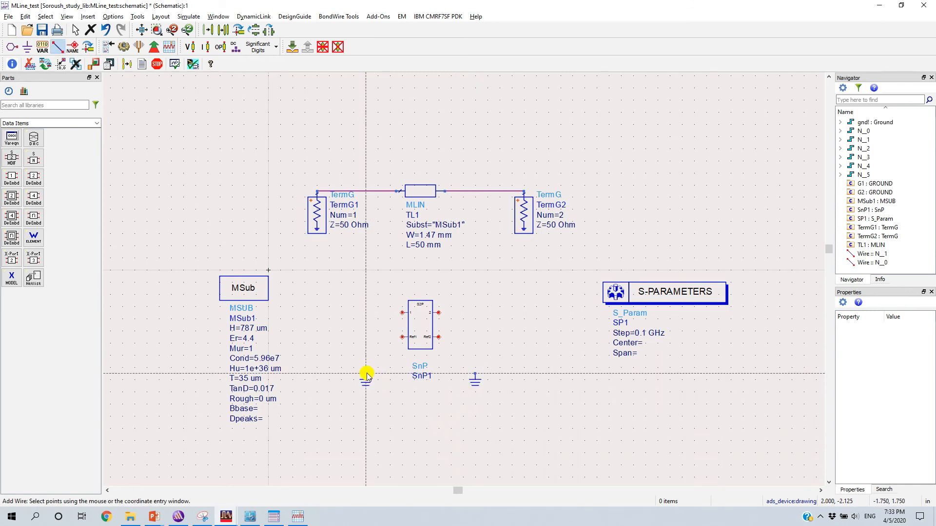
pyautogui.press('Escape')
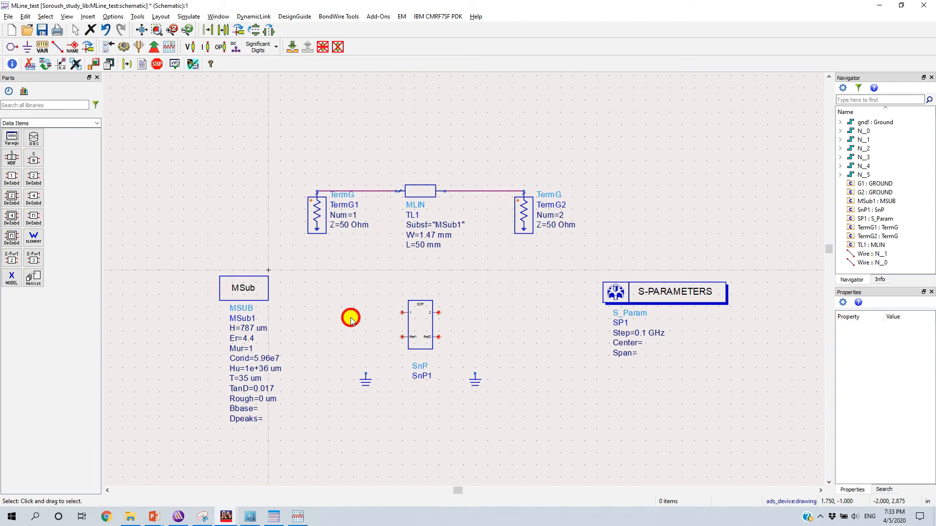
# - Place two Term terminations from Simulation-S_Param, one on each side of the SnP1 block
pyautogui.click(97, 124)
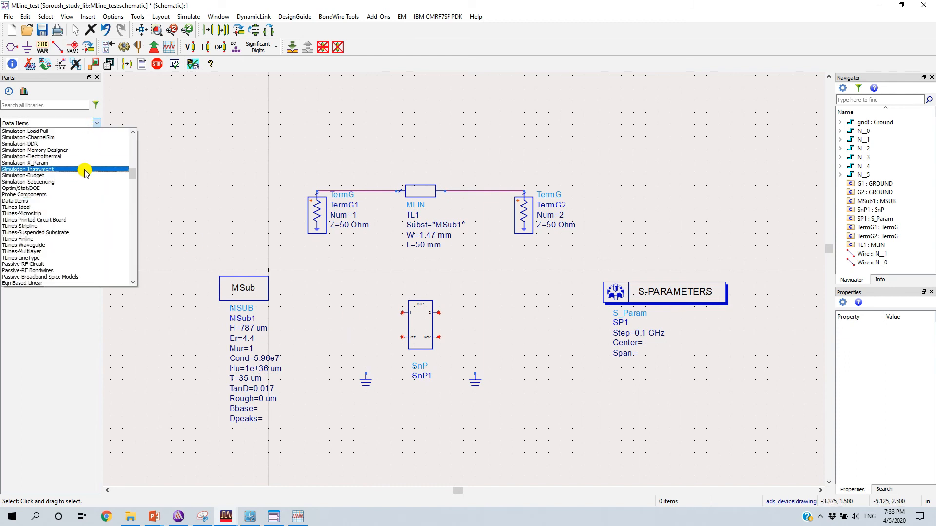
pyautogui.scroll(5, 70, 196)
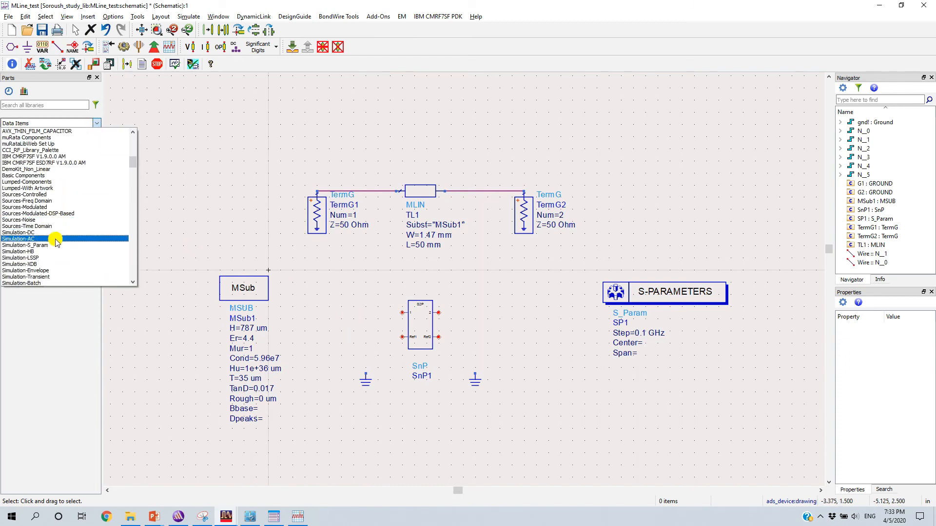
pyautogui.click(49, 239)
pyautogui.click(12, 197)
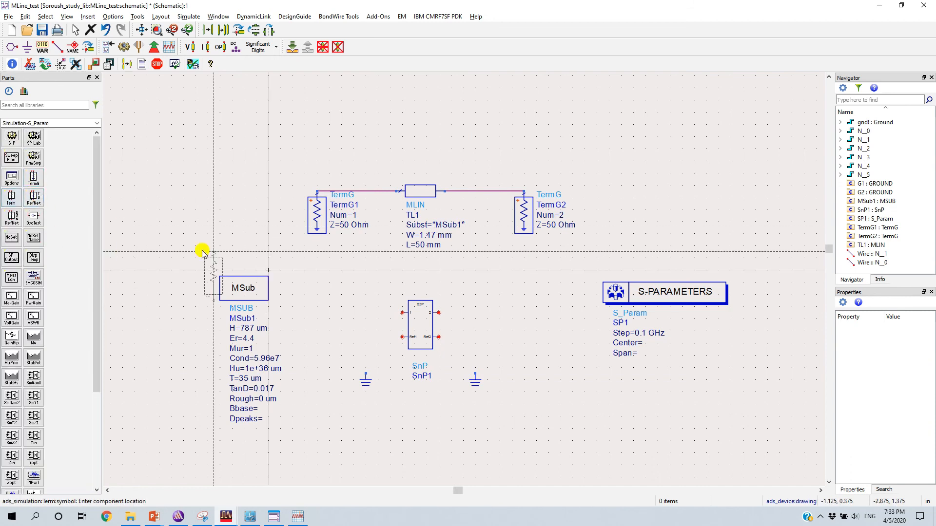
pyautogui.click(323, 304)
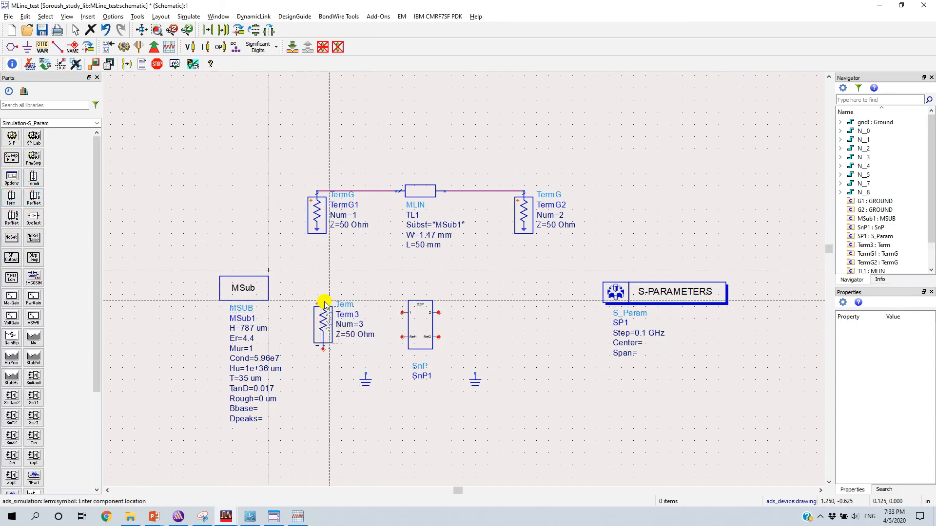
pyautogui.click(517, 309)
pyautogui.press('Escape')
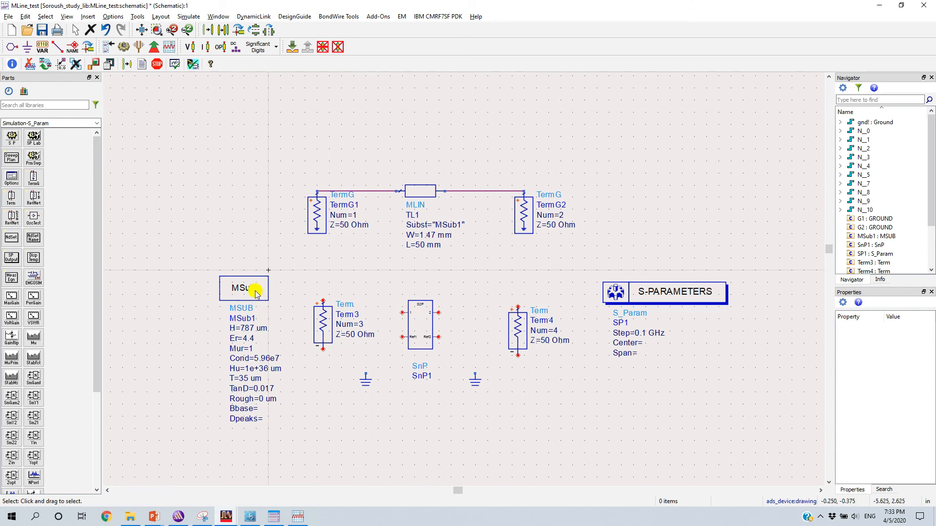
# - Move the MSub block further left and wire Term3 to port 1 and Ref1 of SnP1
pyautogui.moveTo(261, 288); pyautogui.dragTo(201, 285)
pyautogui.click(283, 229)
pyautogui.hotkey('ctrl', 'w')
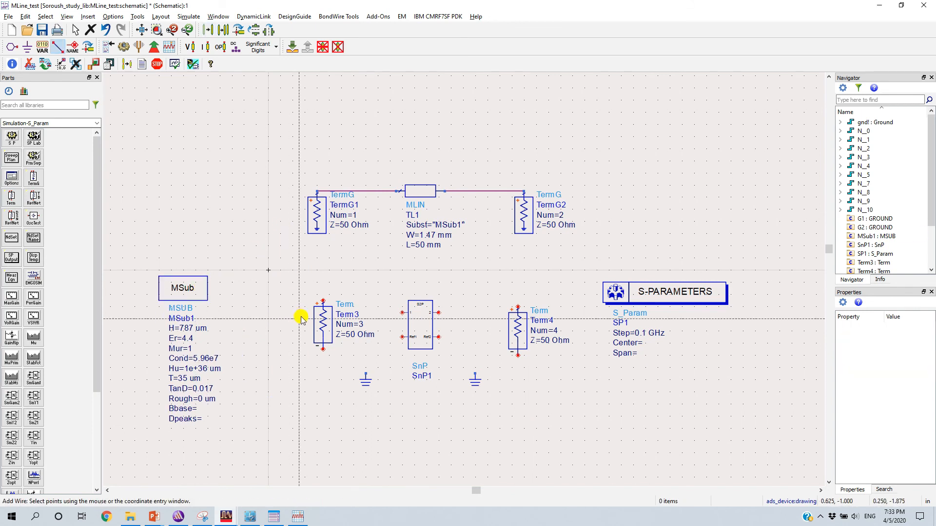
pyautogui.click(322, 302)
pyautogui.click(384, 283)
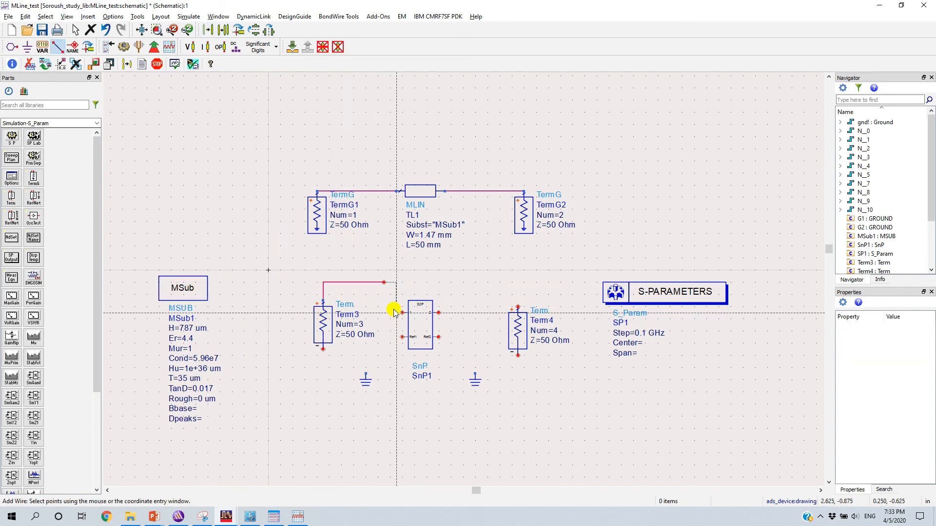
pyautogui.click(401, 313)
pyautogui.click(323, 349)
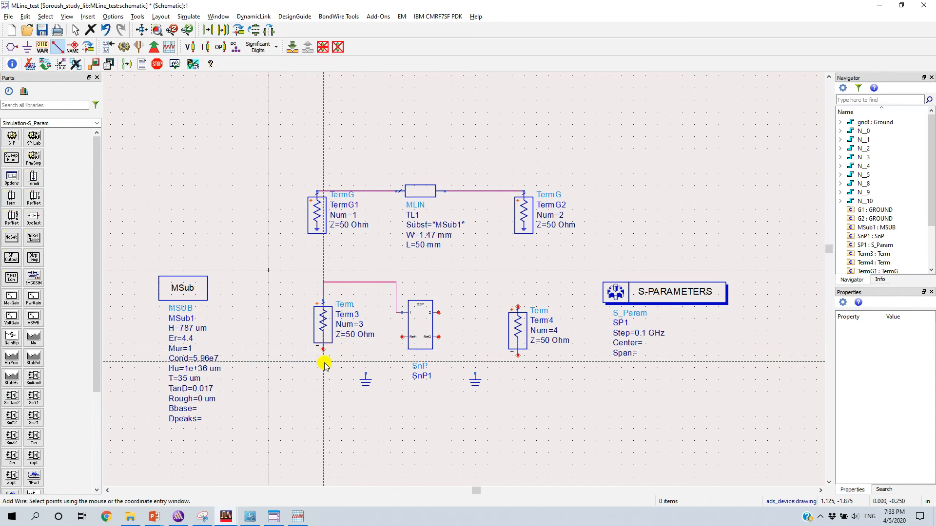
pyautogui.click(365, 361)
pyautogui.click(402, 336)
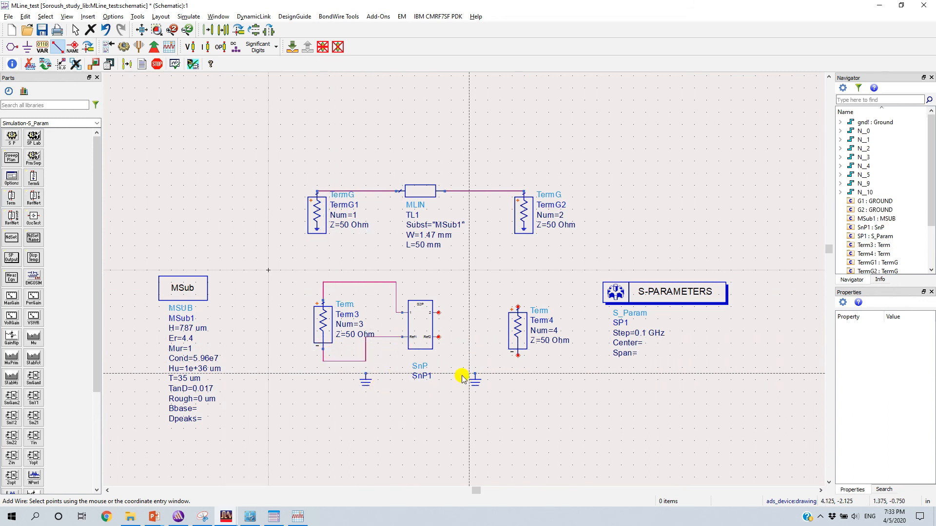
# - Wire Term4 to port 2 and Ref2 of the SnP1 block
pyautogui.click(439, 312)
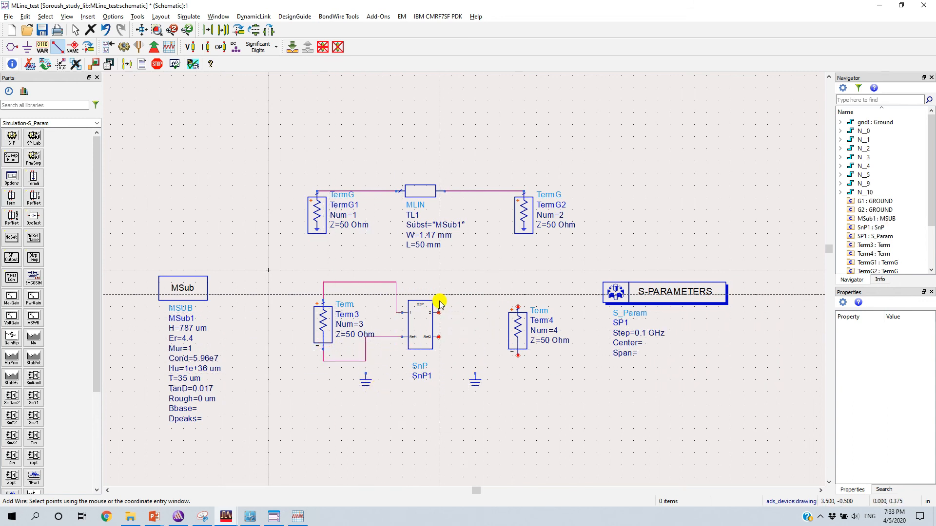
pyautogui.click(468, 282)
pyautogui.click(518, 307)
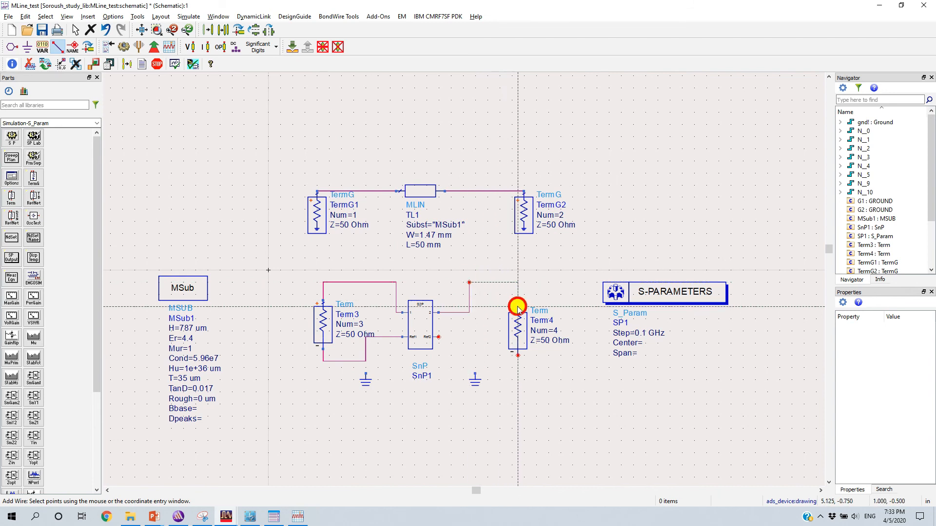
pyautogui.click(518, 354)
pyautogui.click(439, 337)
pyautogui.press('Escape')
# - Attach the two grounds to the lower reference wires and shift the S-PARAMETERS controller up
pyautogui.moveTo(468, 380)
pyautogui.mouseDown()
pyautogui.moveTo(476, 371)
pyautogui.moveTo(467, 362)
pyautogui.mouseUp()
pyautogui.moveTo(366, 376); pyautogui.dragTo(352, 364)
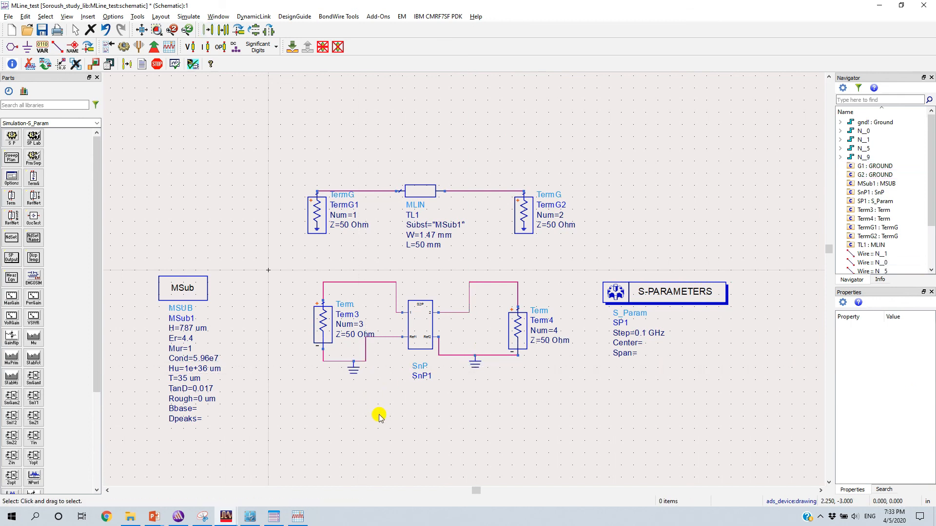
pyautogui.moveTo(654, 306); pyautogui.dragTo(672, 252)
# - Load Mline_test1_HFSSDesign1.s2p from the HFSS_export_data folder as the network parameter file of SnP1
pyautogui.doubleClick(425, 324)
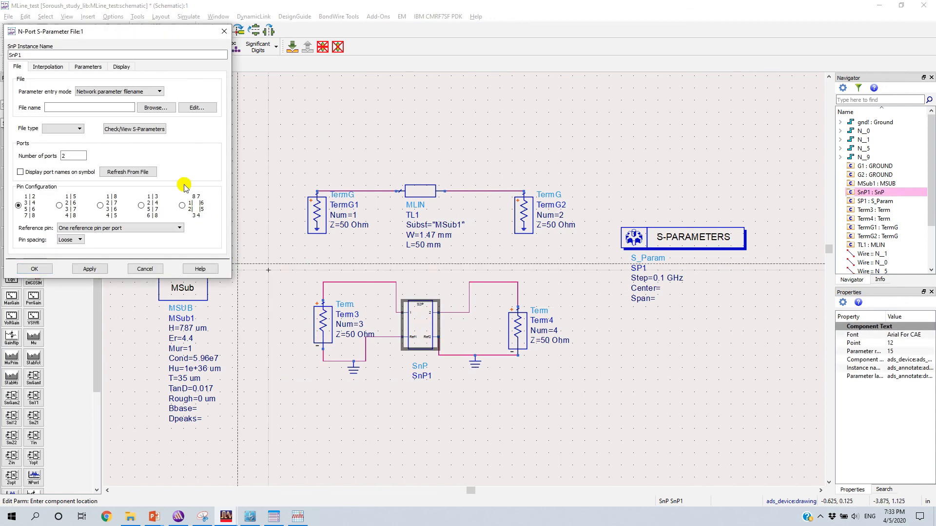
pyautogui.click(152, 108)
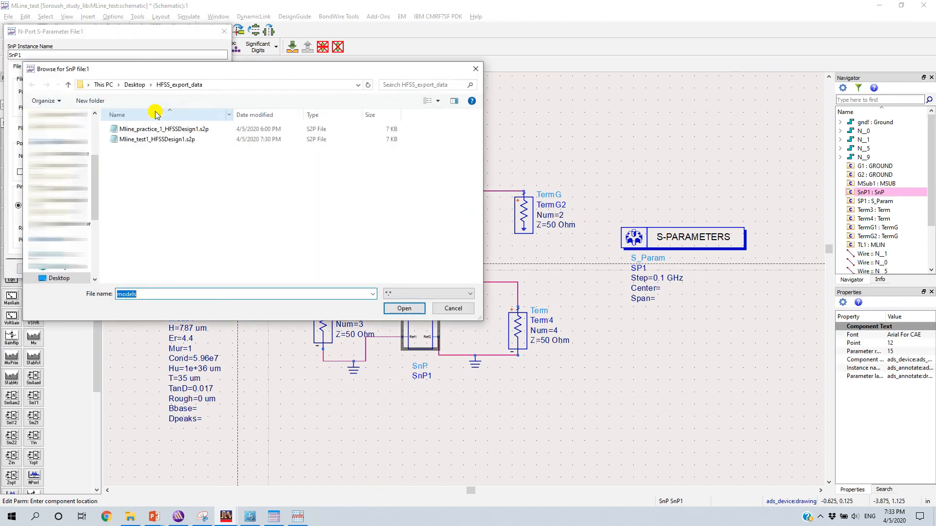
pyautogui.click(170, 140)
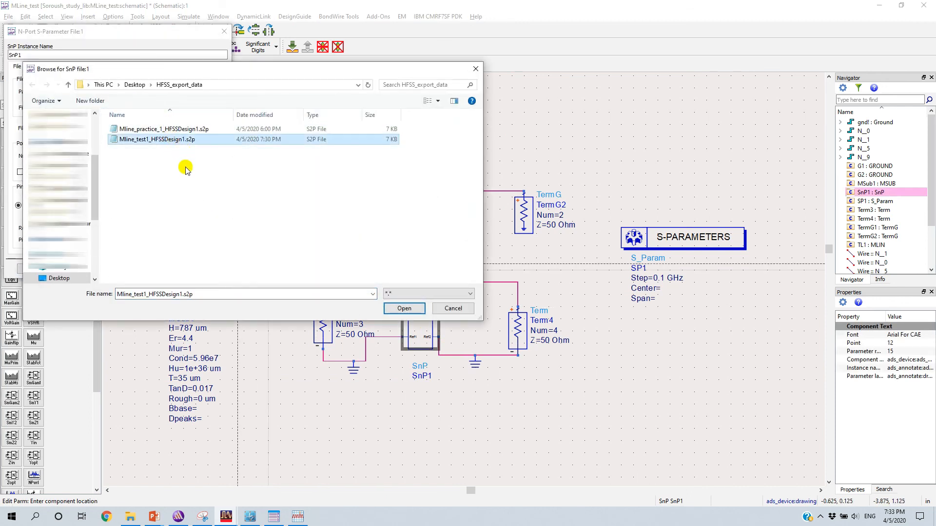
pyautogui.click(405, 309)
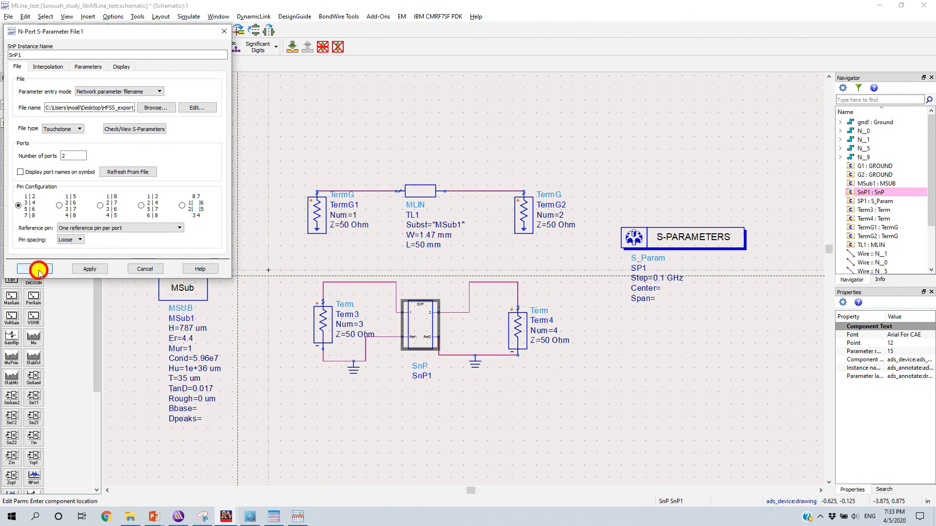
pyautogui.click(38, 267)
# - Save the schematic and run the S-parameter simulation
pyautogui.hotkey('ctrl', 's')
pyautogui.click(359, 416)
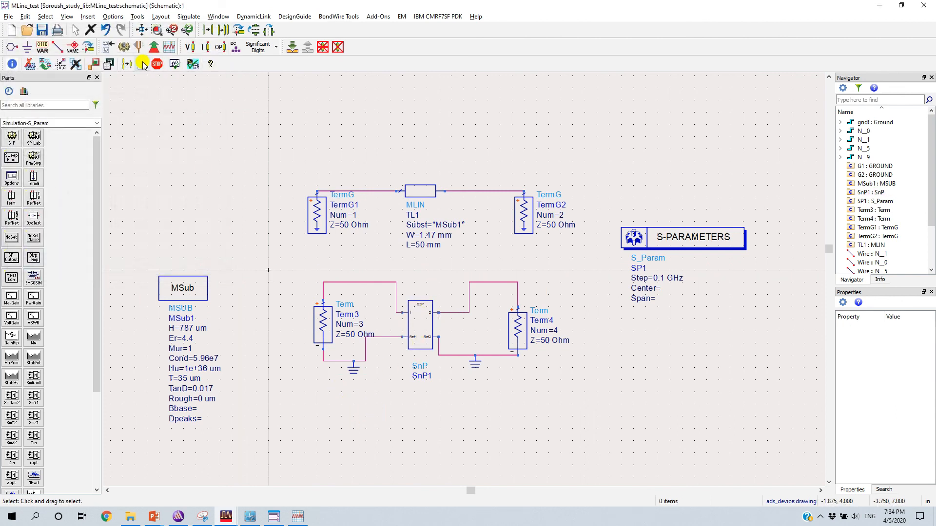
pyautogui.click(123, 47)
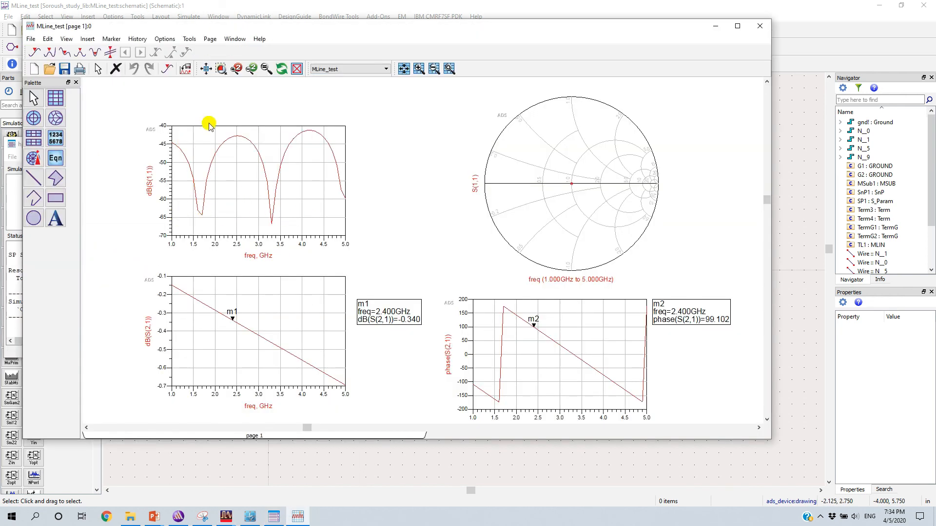
# - Add S(3,3) in dB to the dB(S(1,1)) plot
pyautogui.doubleClick(246, 224)
pyautogui.moveTo(335, 102); pyautogui.dragTo(466, 144)
pyautogui.moveTo(498, 261); pyautogui.dragTo(500, 307)
pyautogui.click(418, 308)
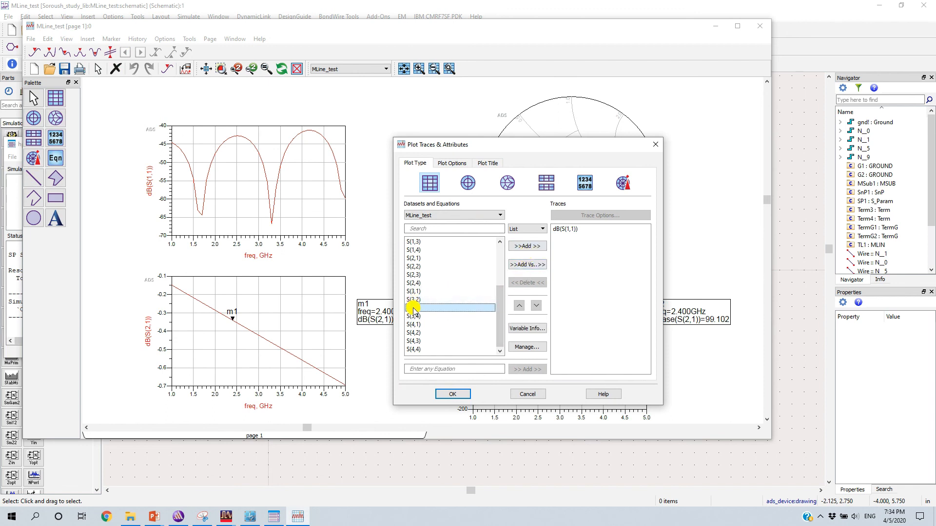
pyautogui.click(530, 246)
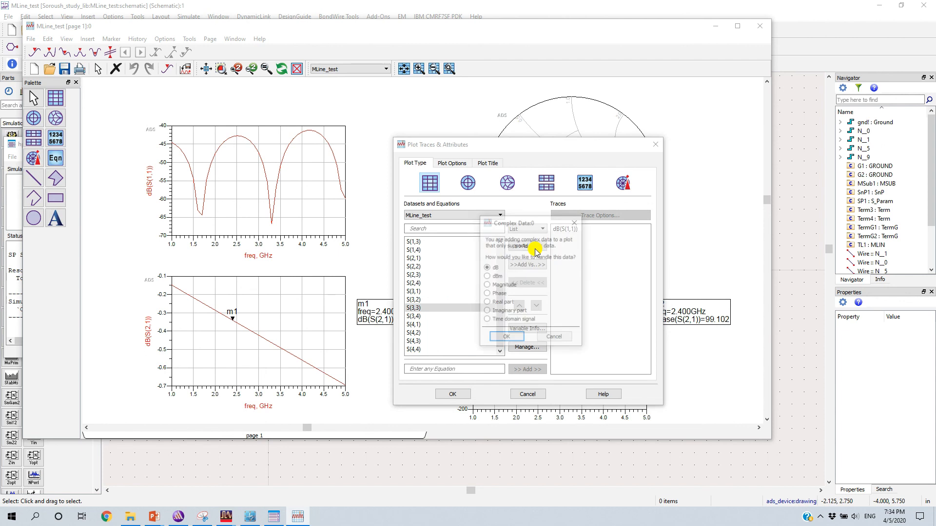
pyautogui.click(507, 338)
pyautogui.click(452, 393)
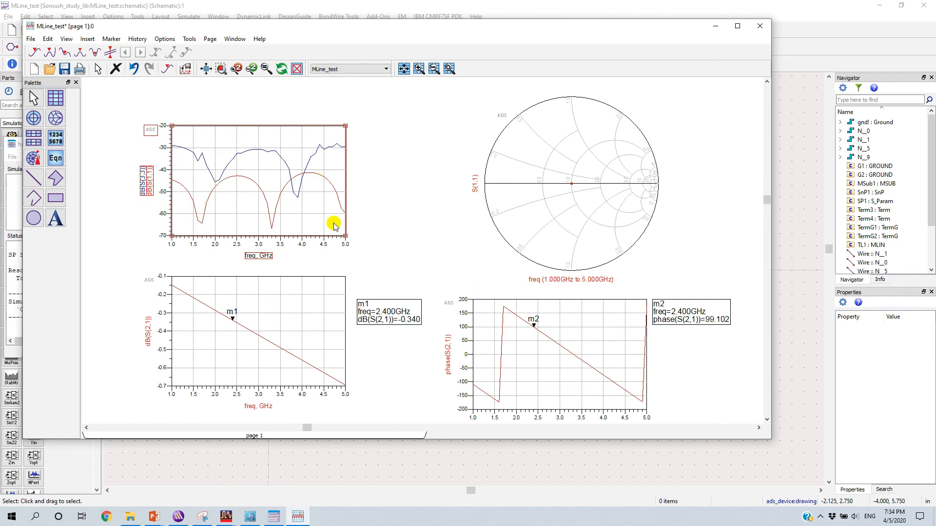
# - Add S(4,3) in dB to the dB(S(2,1)) plot
pyautogui.doubleClick(265, 292)
pyautogui.scroll(-3, 420, 309)
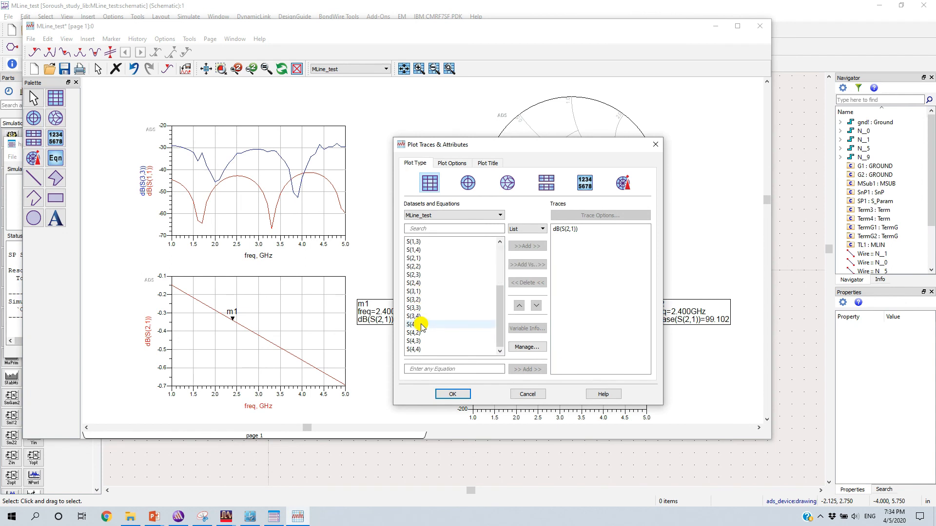
pyautogui.click(420, 341)
pyautogui.doubleClick(419, 342)
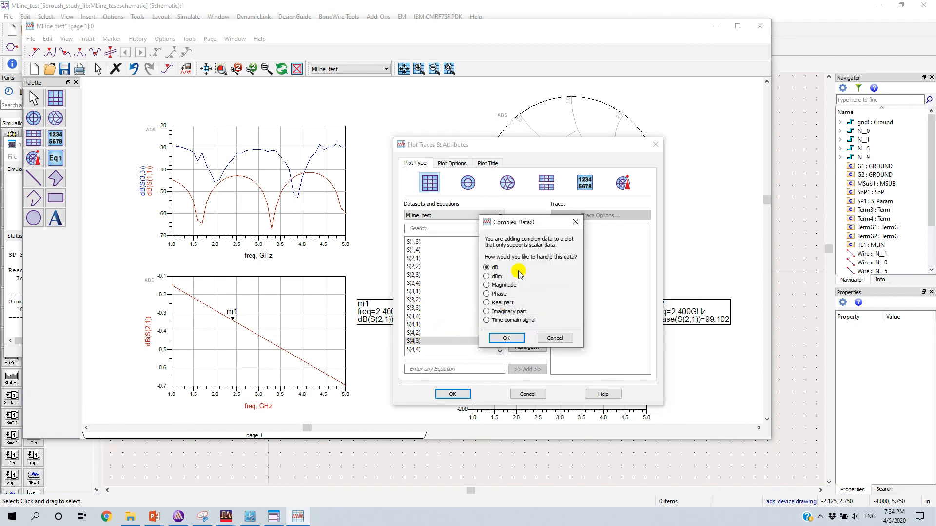
pyautogui.click(509, 335)
pyautogui.click(452, 394)
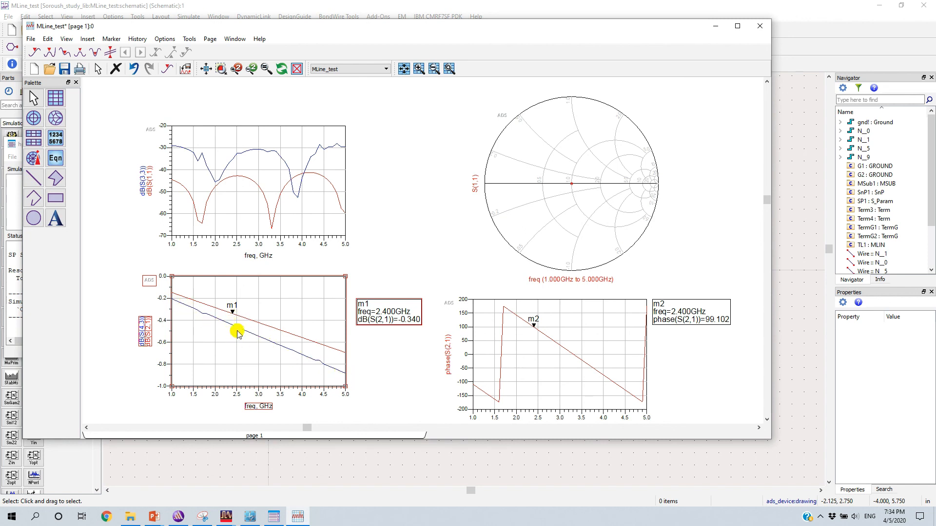
# - Add the S(3,3) trace to the Smith chart and inspect it around the chart's centre
pyautogui.click(565, 243)
pyautogui.moveTo(474, 146); pyautogui.dragTo(196, 143)
pyautogui.moveTo(226, 252); pyautogui.dragTo(220, 305)
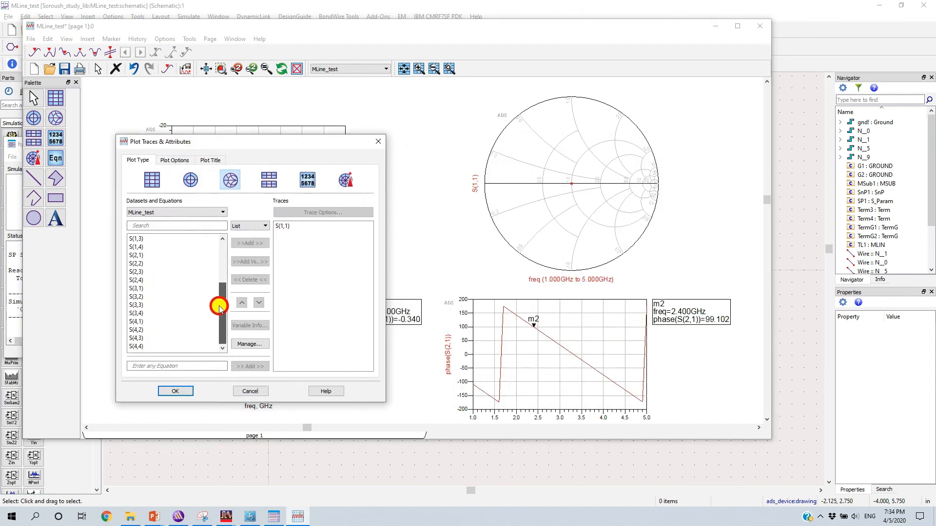
pyautogui.click(145, 305)
pyautogui.doubleClick(145, 306)
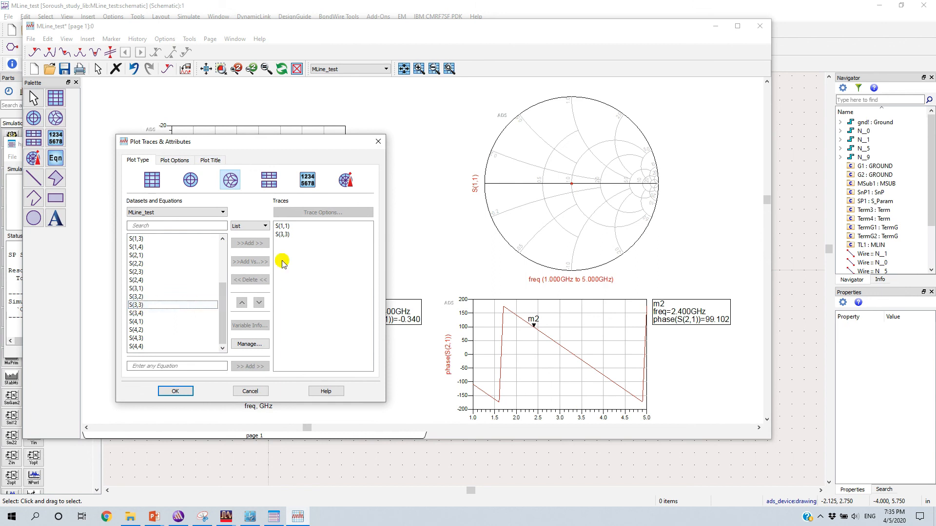
pyautogui.click(177, 392)
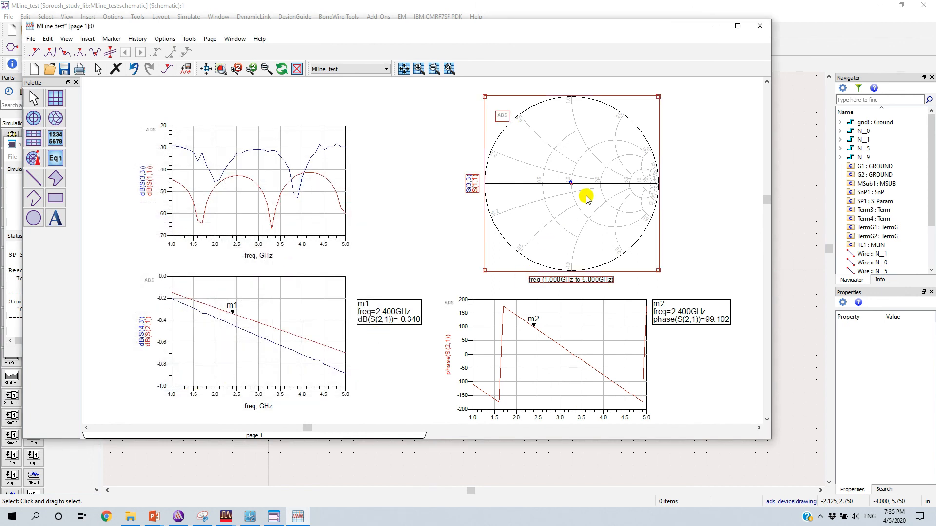
pyautogui.scroll(6, 586, 194)
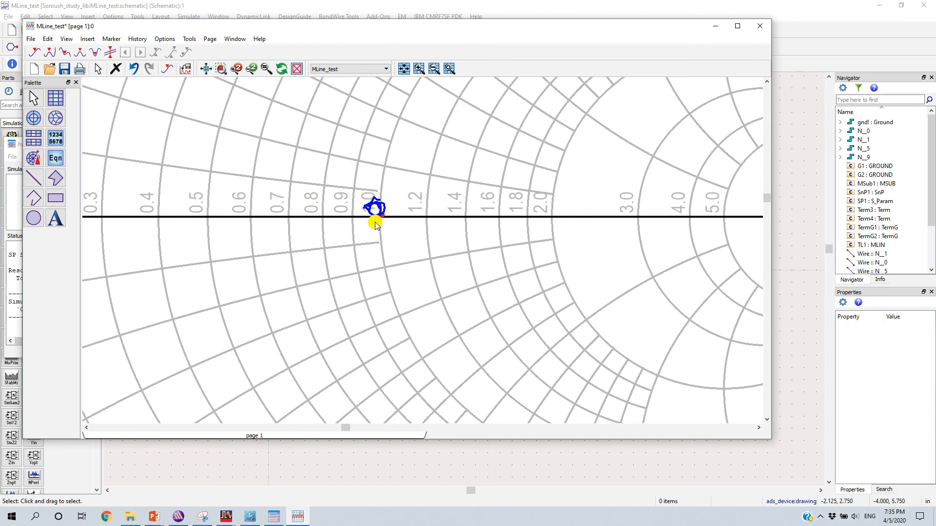
pyautogui.scroll(-6, 375, 224)
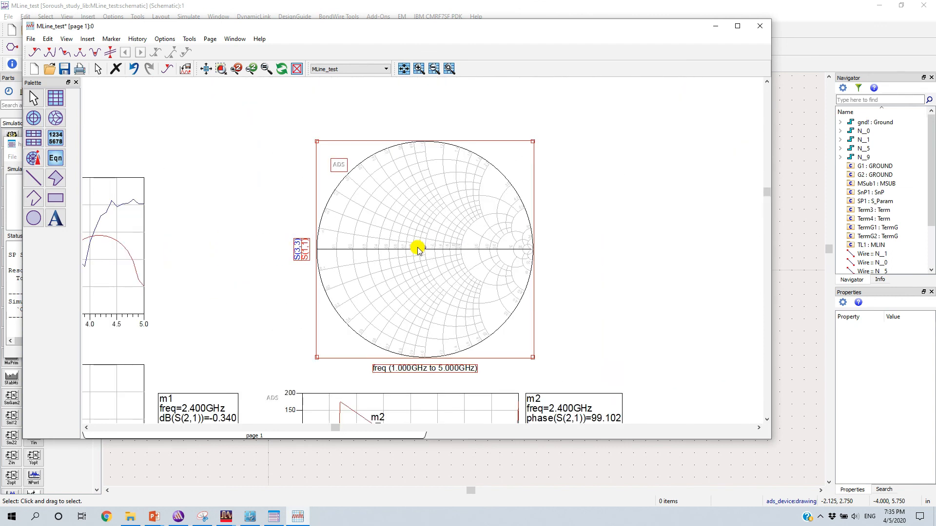
# - Add the phase of S(4,3) to the phase(S(2,1)) plot
pyautogui.scroll(-3, 483, 221)
pyautogui.scroll(-2, 489, 183)
pyautogui.doubleClick(503, 264)
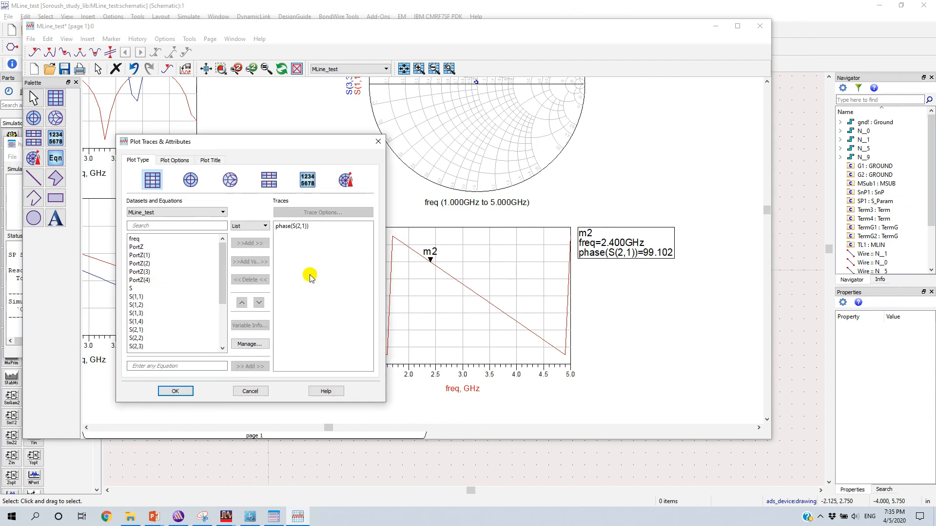
pyautogui.scroll(-5, 185, 313)
pyautogui.click(146, 338)
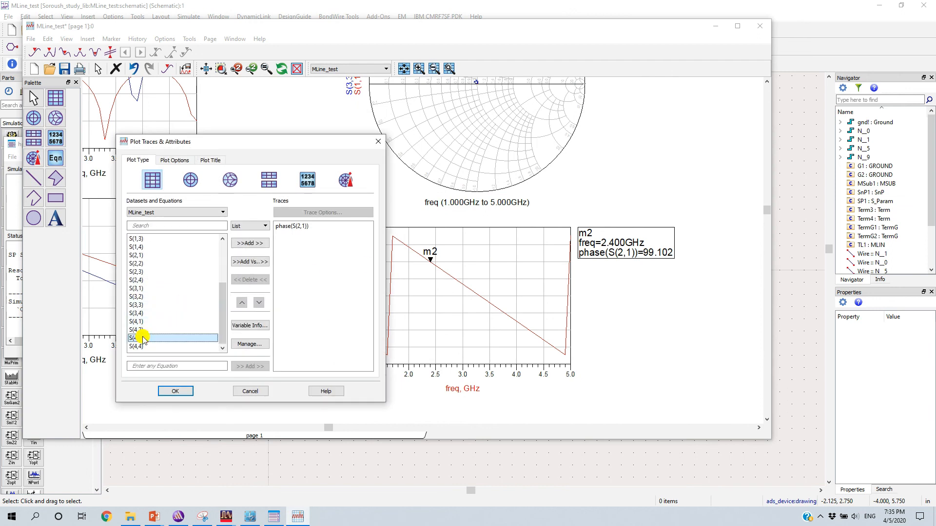
pyautogui.click(243, 243)
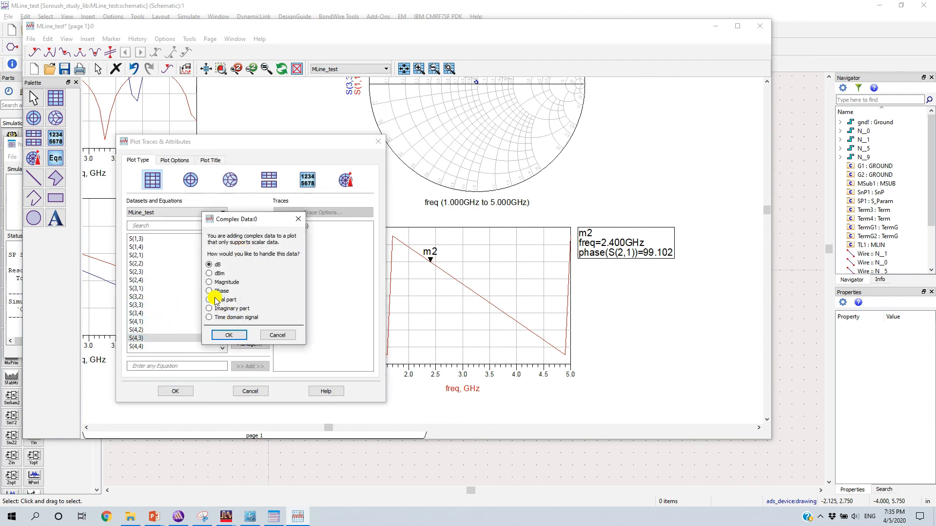
pyautogui.click(217, 291)
pyautogui.click(227, 334)
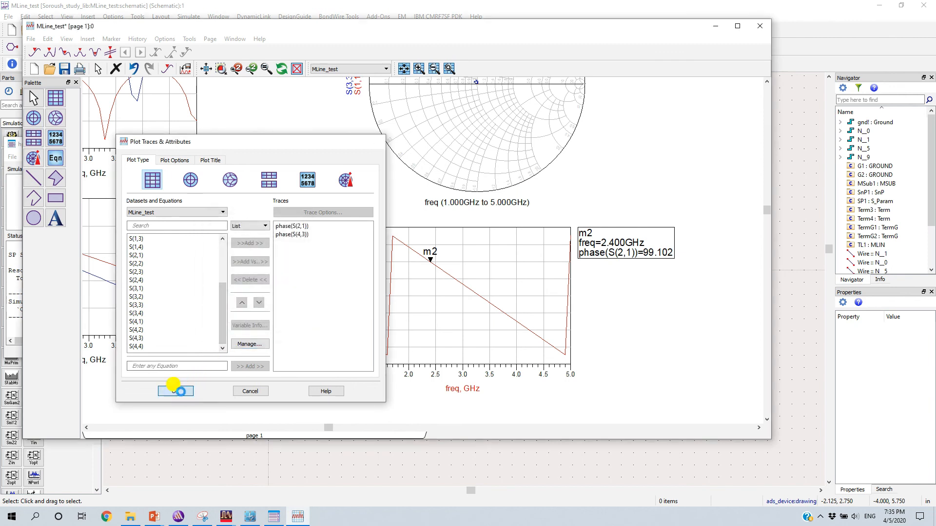
pyautogui.click(183, 391)
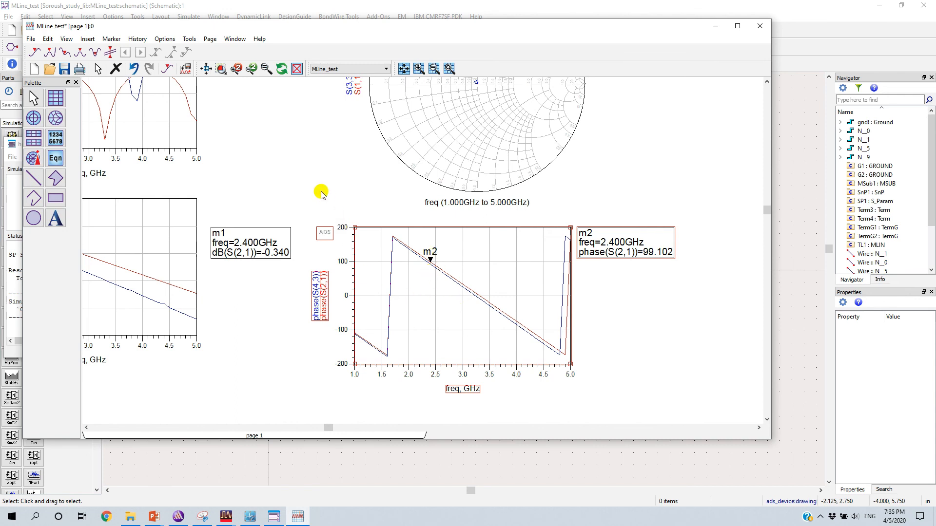
pyautogui.scroll(-5, 341, 200)
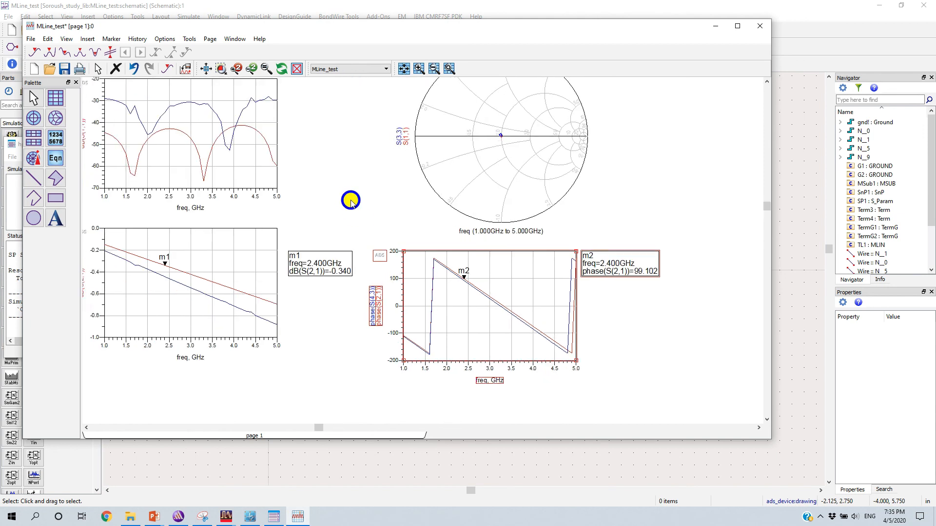
pyautogui.click(411, 217)
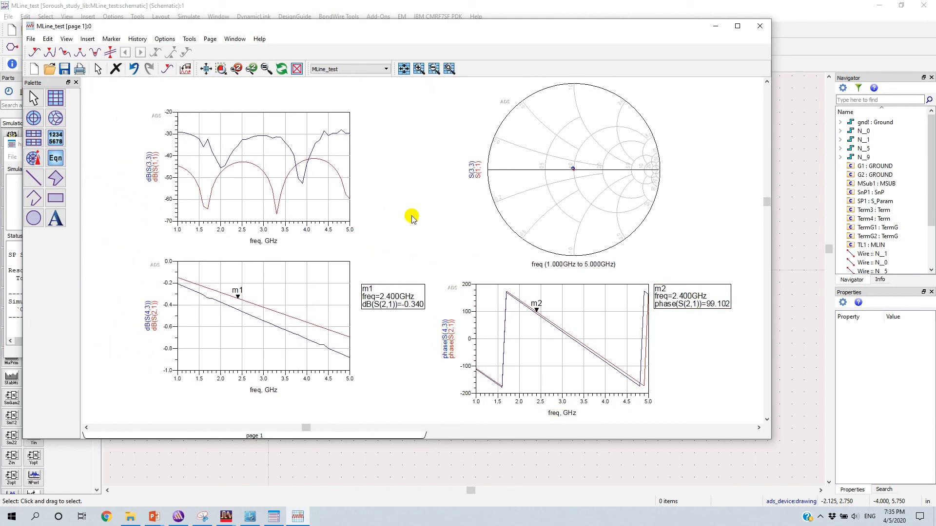